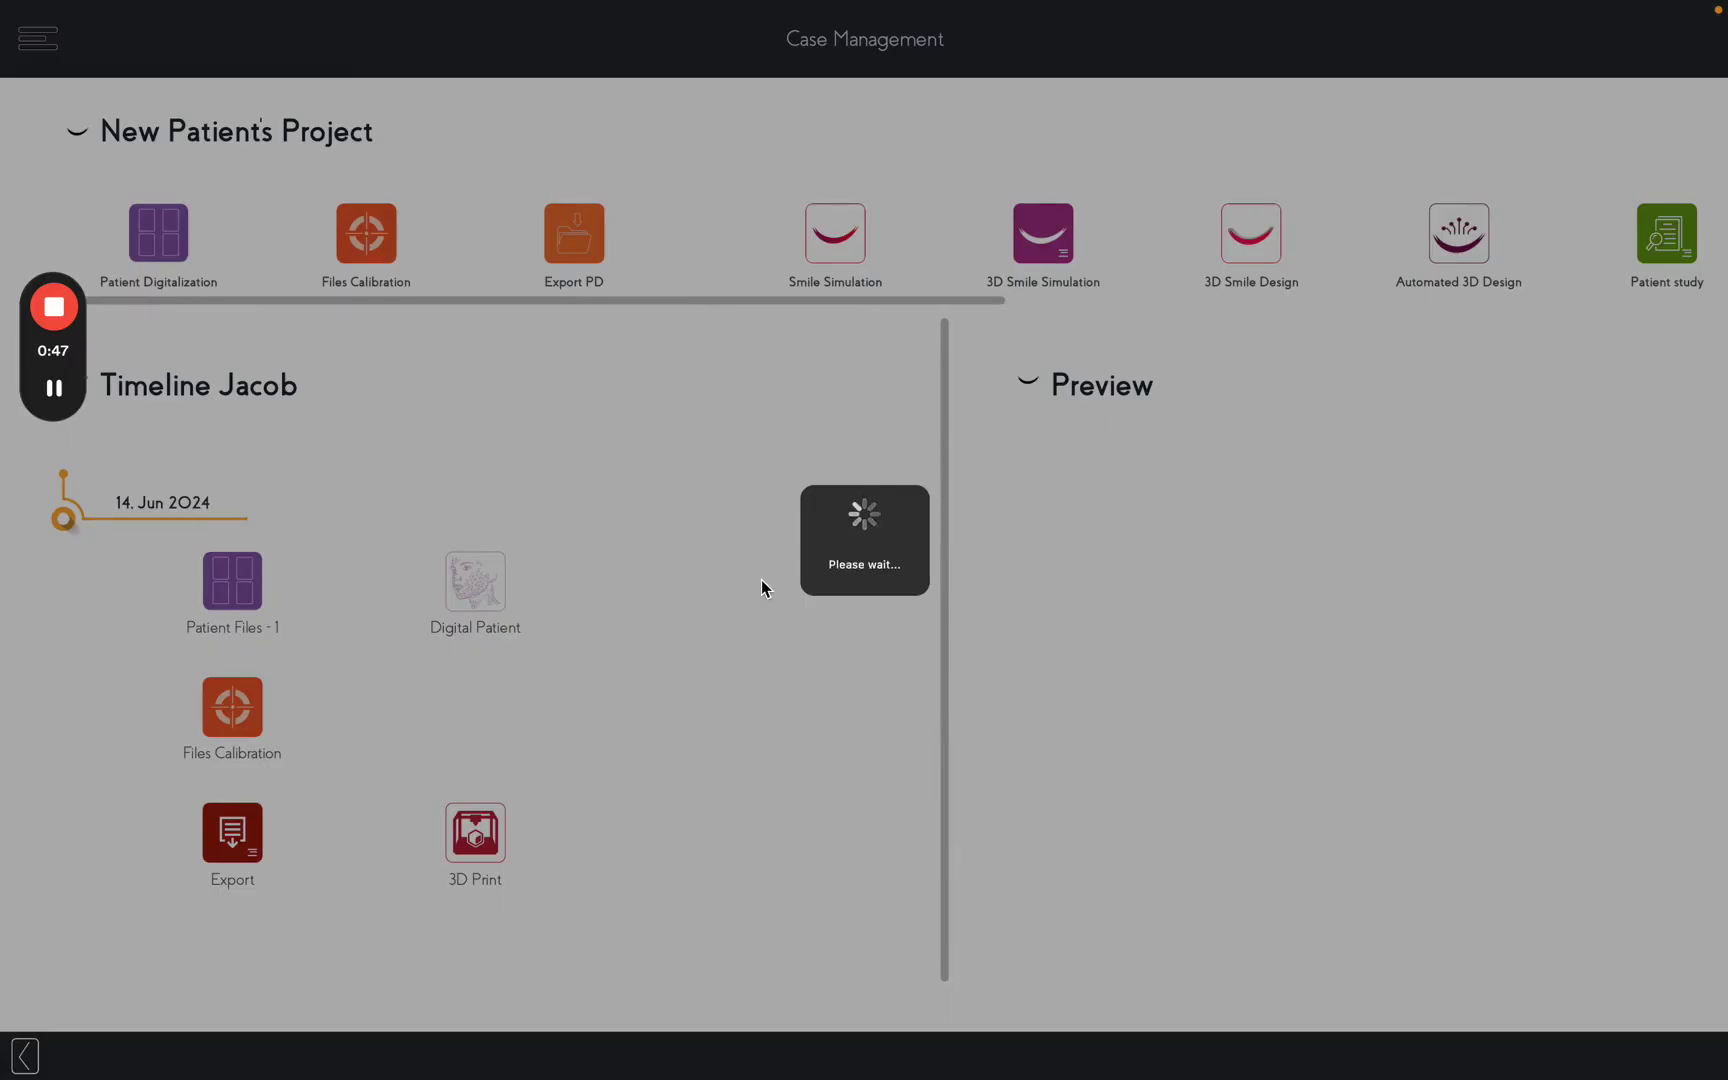
left_click(54, 388)
left_click(54, 390)
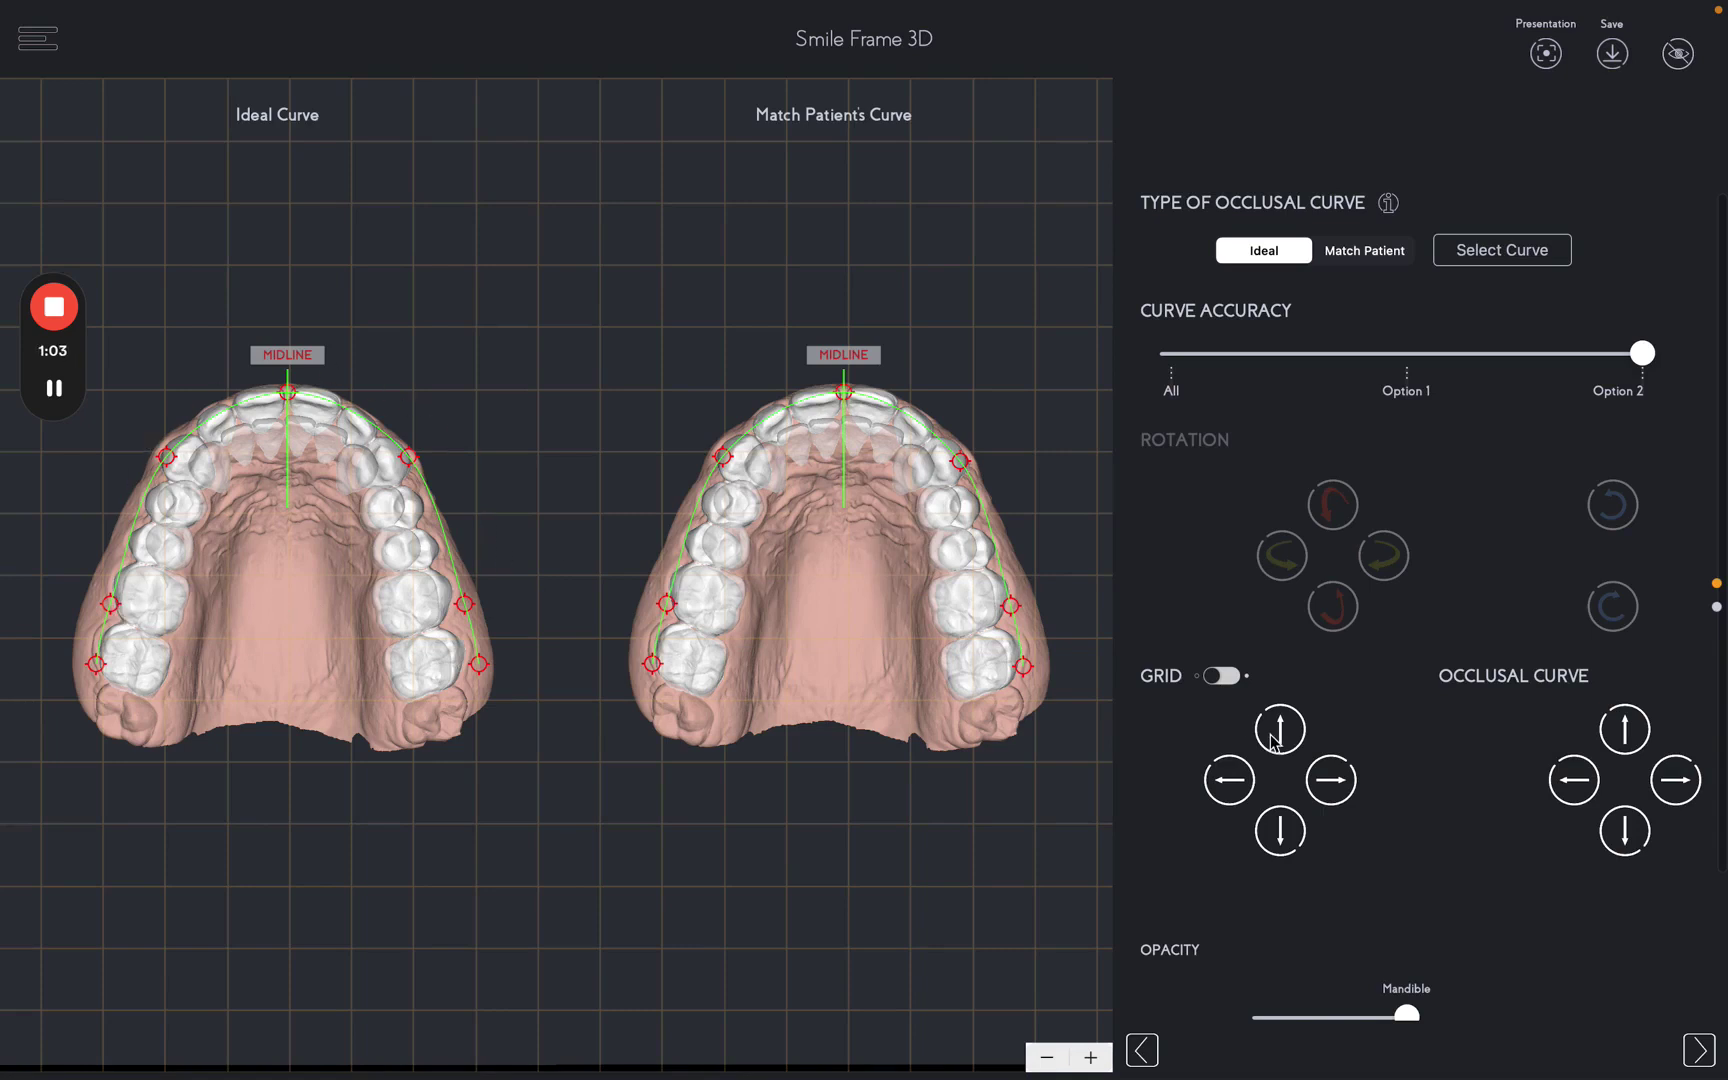
Set the mandible opacity to its minimum in the occlusal curve comparison.
scroll(1272, 740, "down", 3)
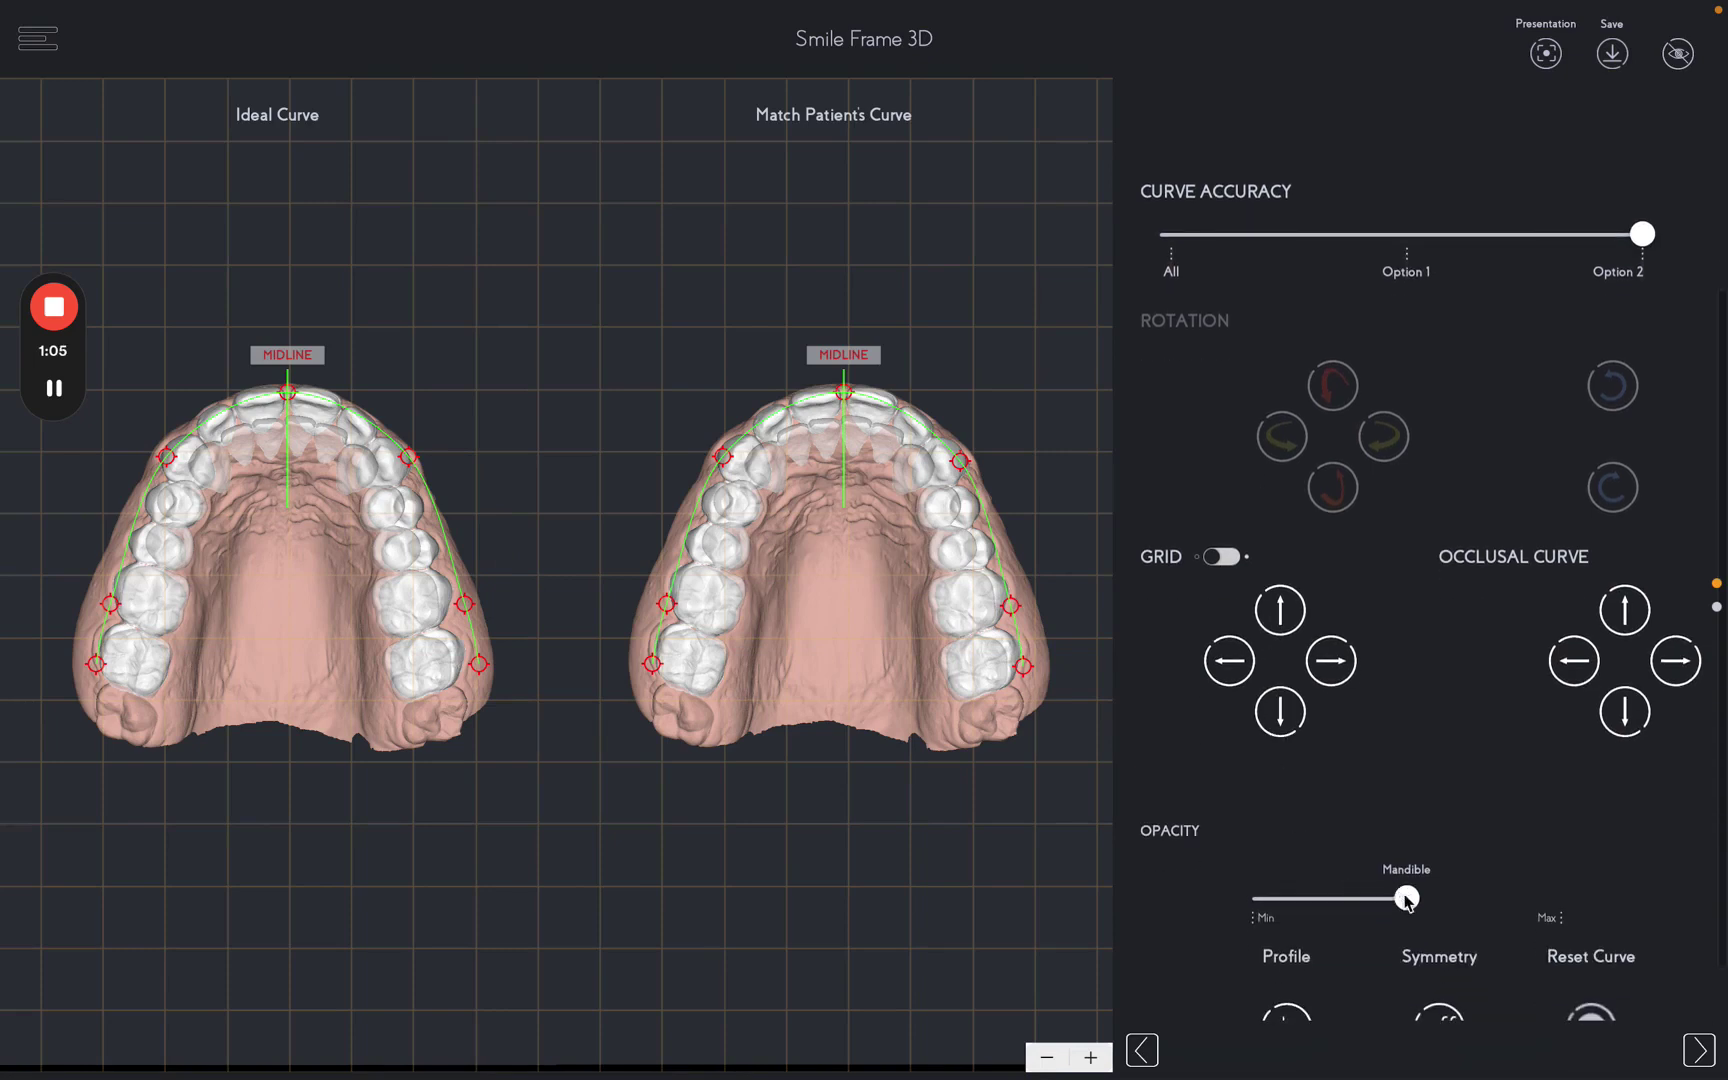
left_click_drag(1406, 898, 1150, 895)
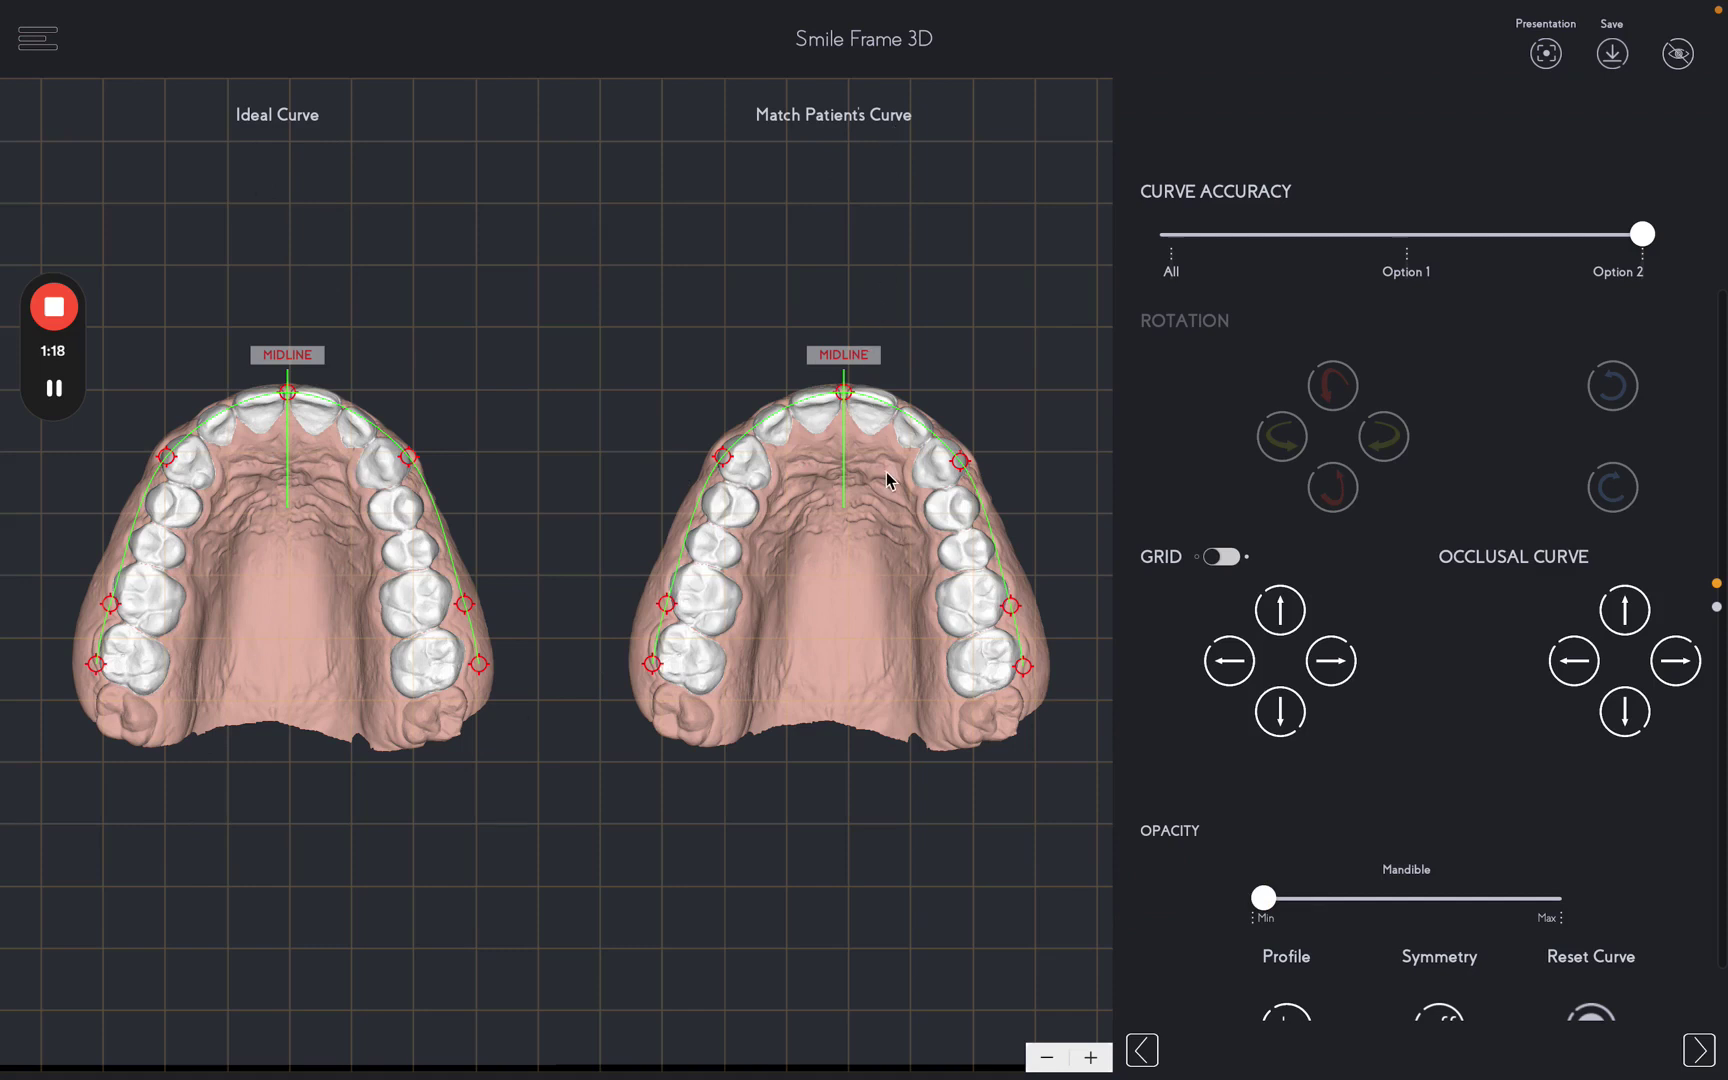
Choose the Match Patient occlusal curve, leave the curve comparison and proceed to the 3D design stage.
scroll(1327, 413, "up", 3)
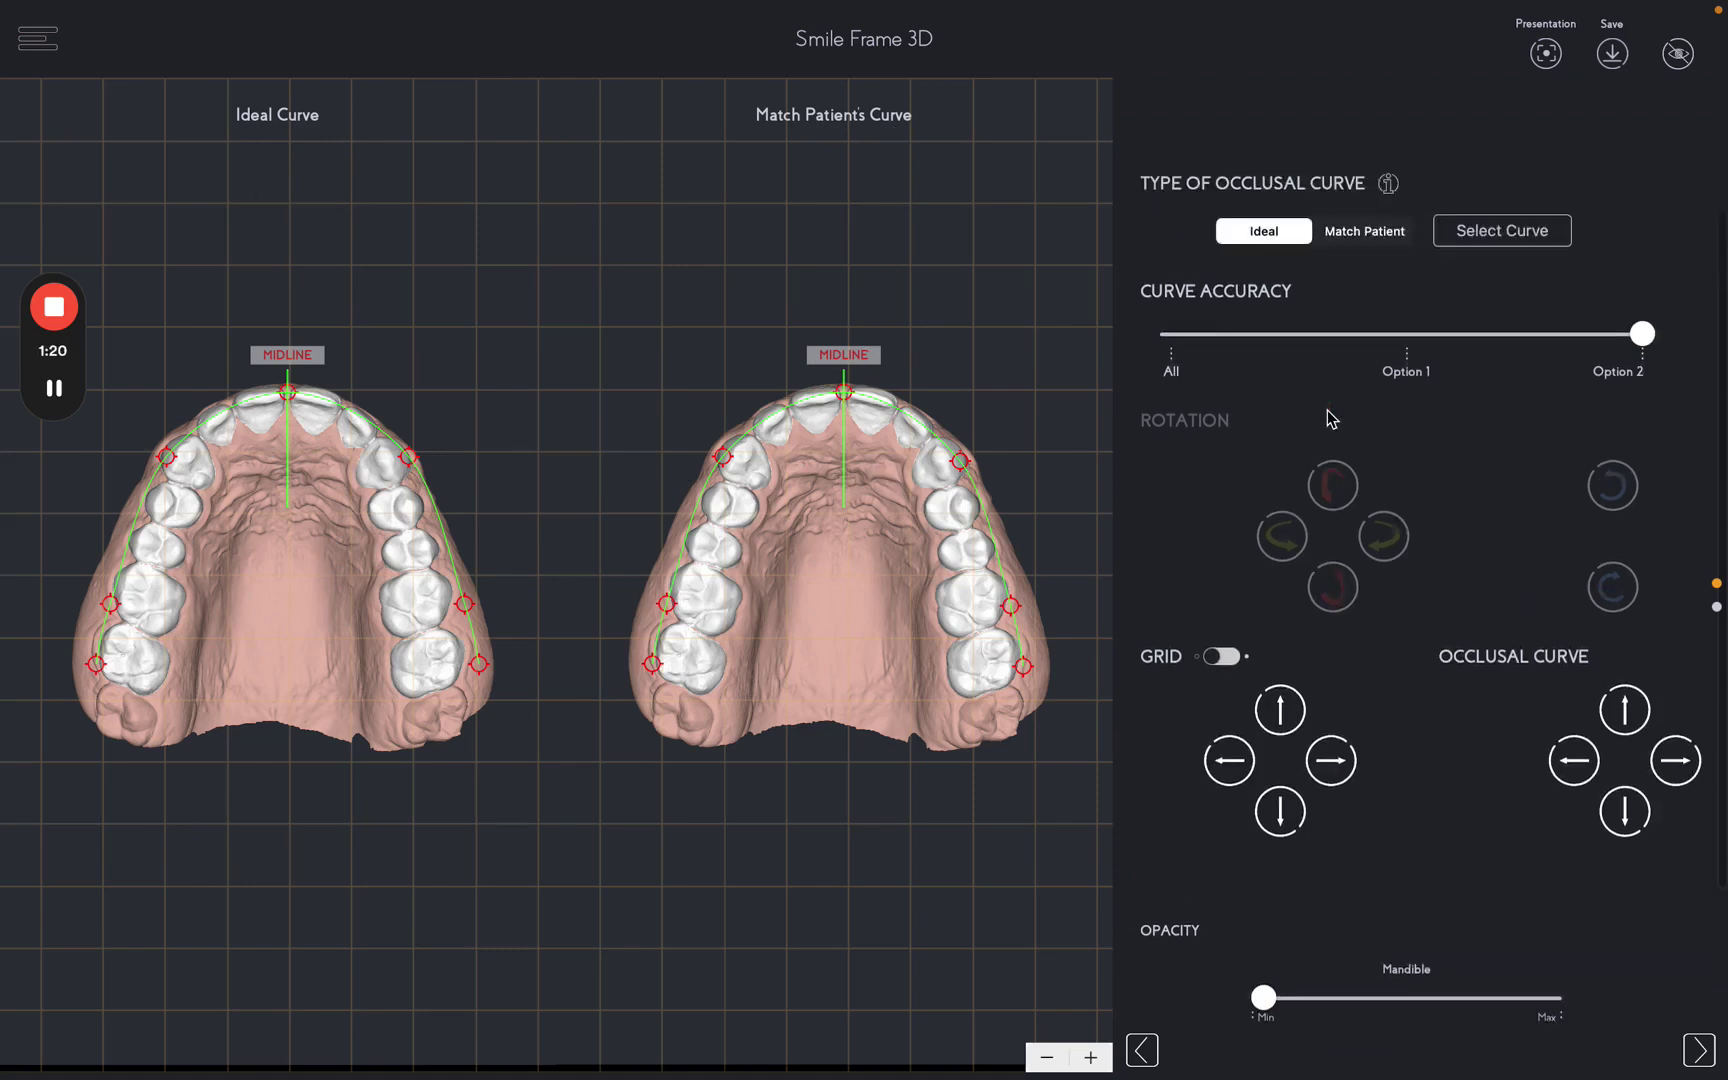
left_click(1380, 281)
left_click(1510, 284)
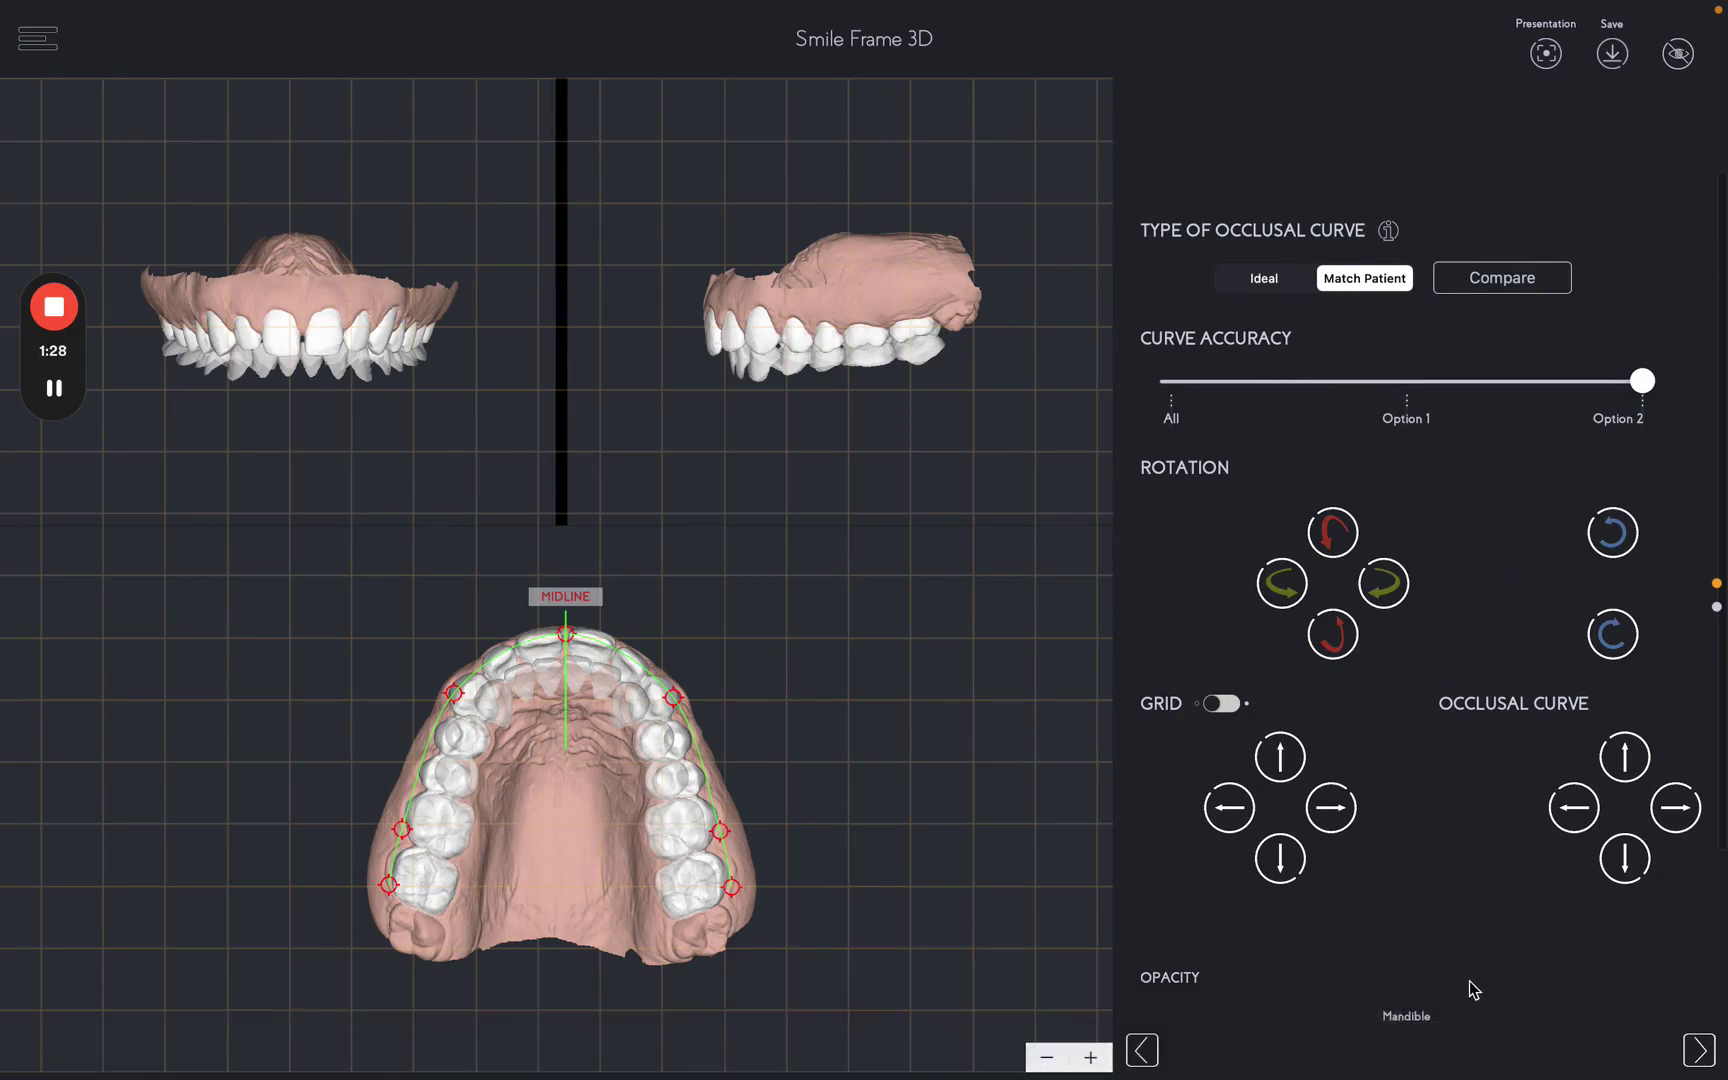
left_click(1698, 1050)
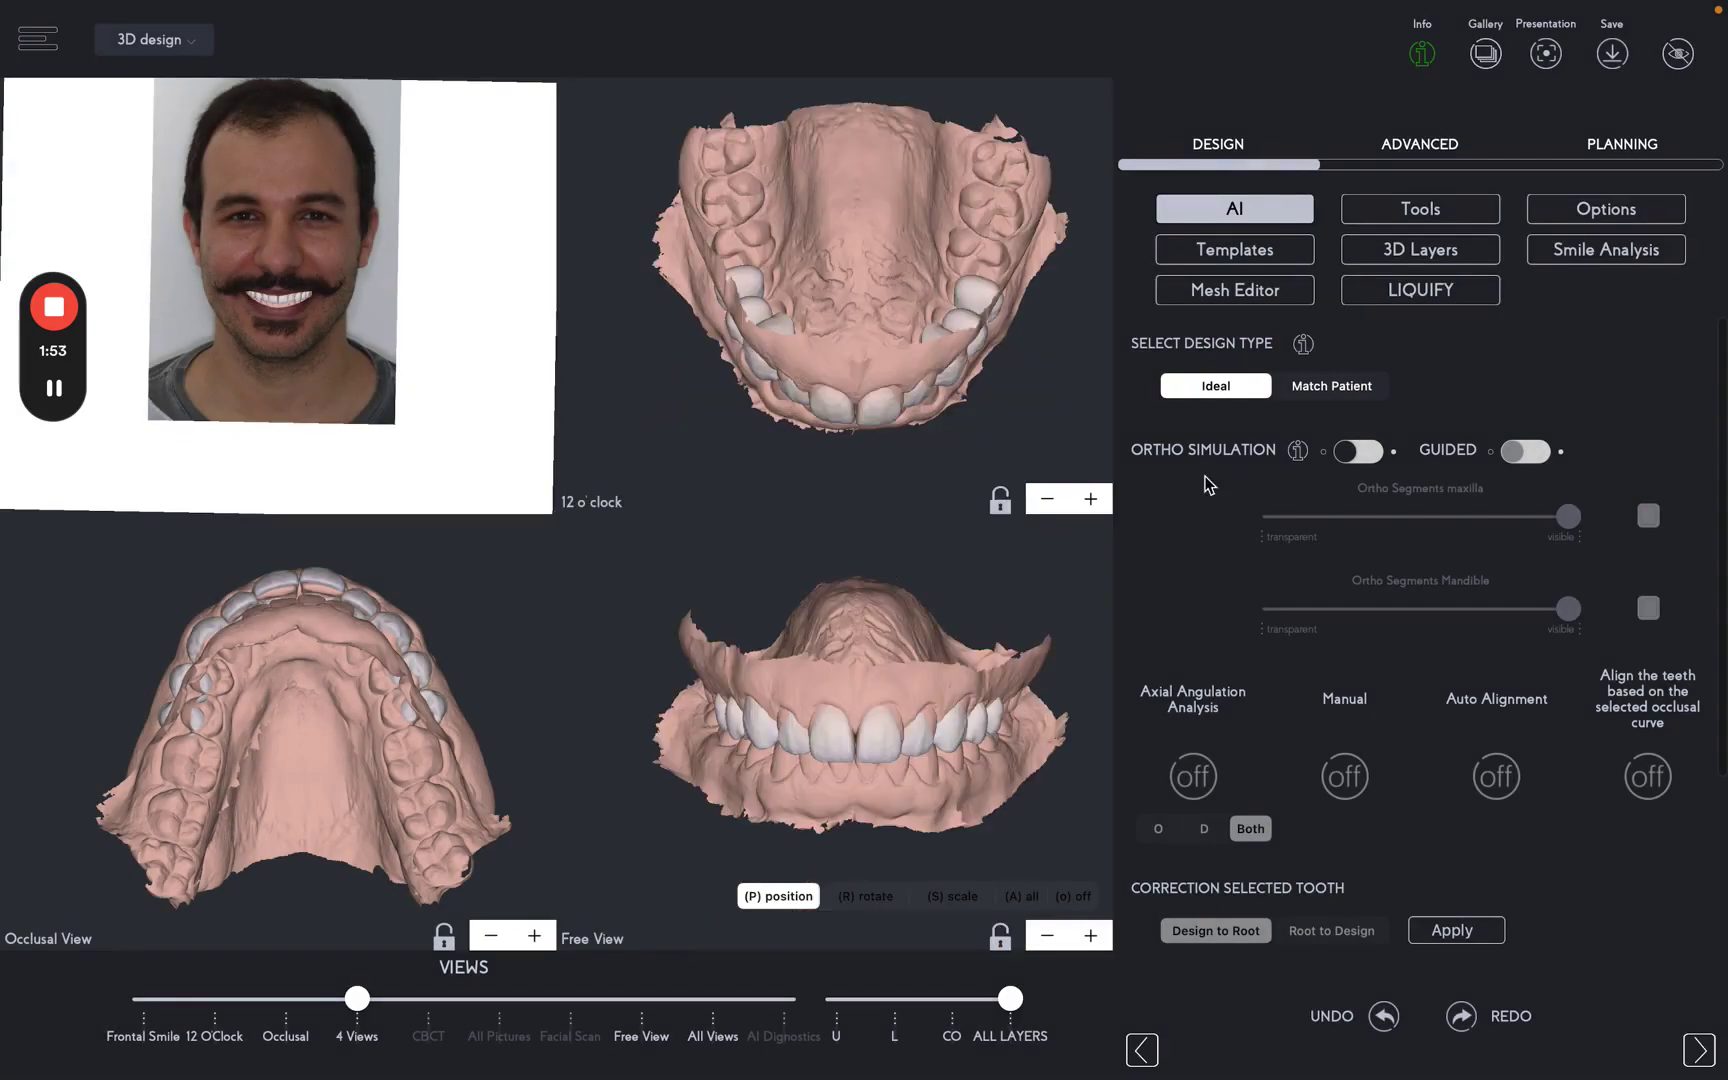
Set the design type to Match Patient and display only the upper jaw layer, with the smile photo enlarged.
left_click(1330, 386)
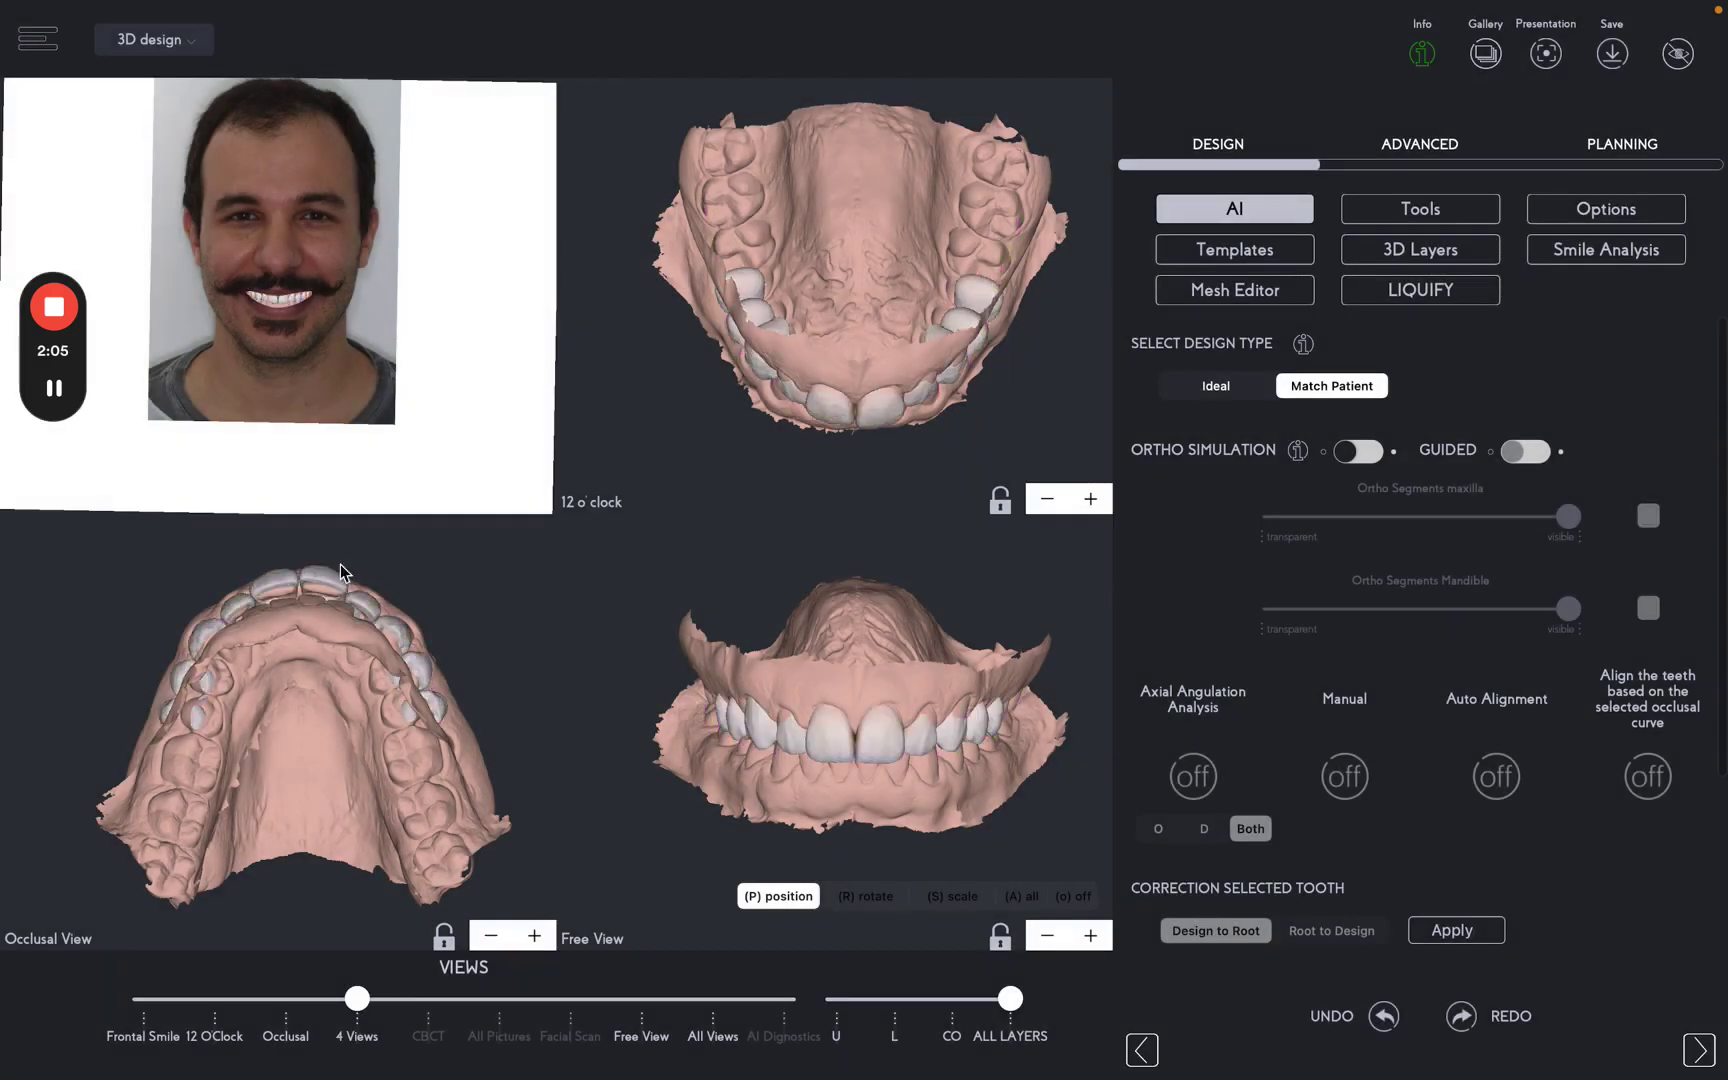
scroll(262, 278, "up", 5)
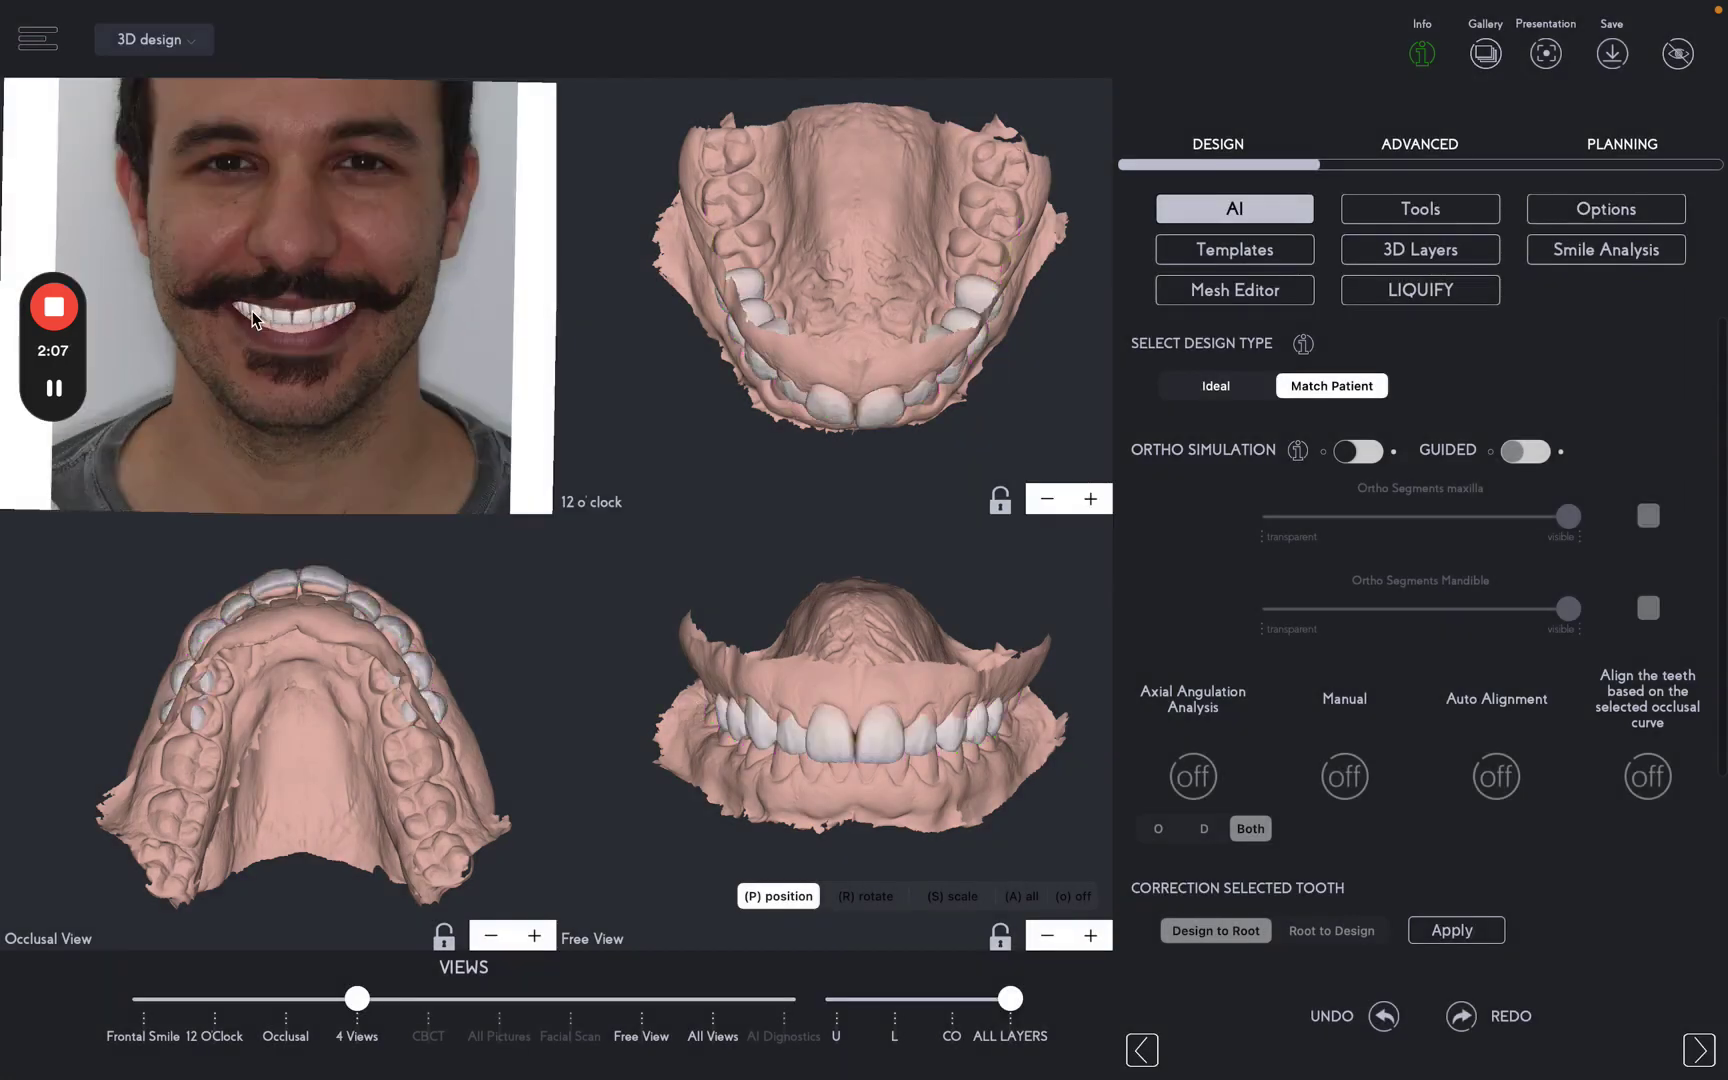
left_click(837, 1001)
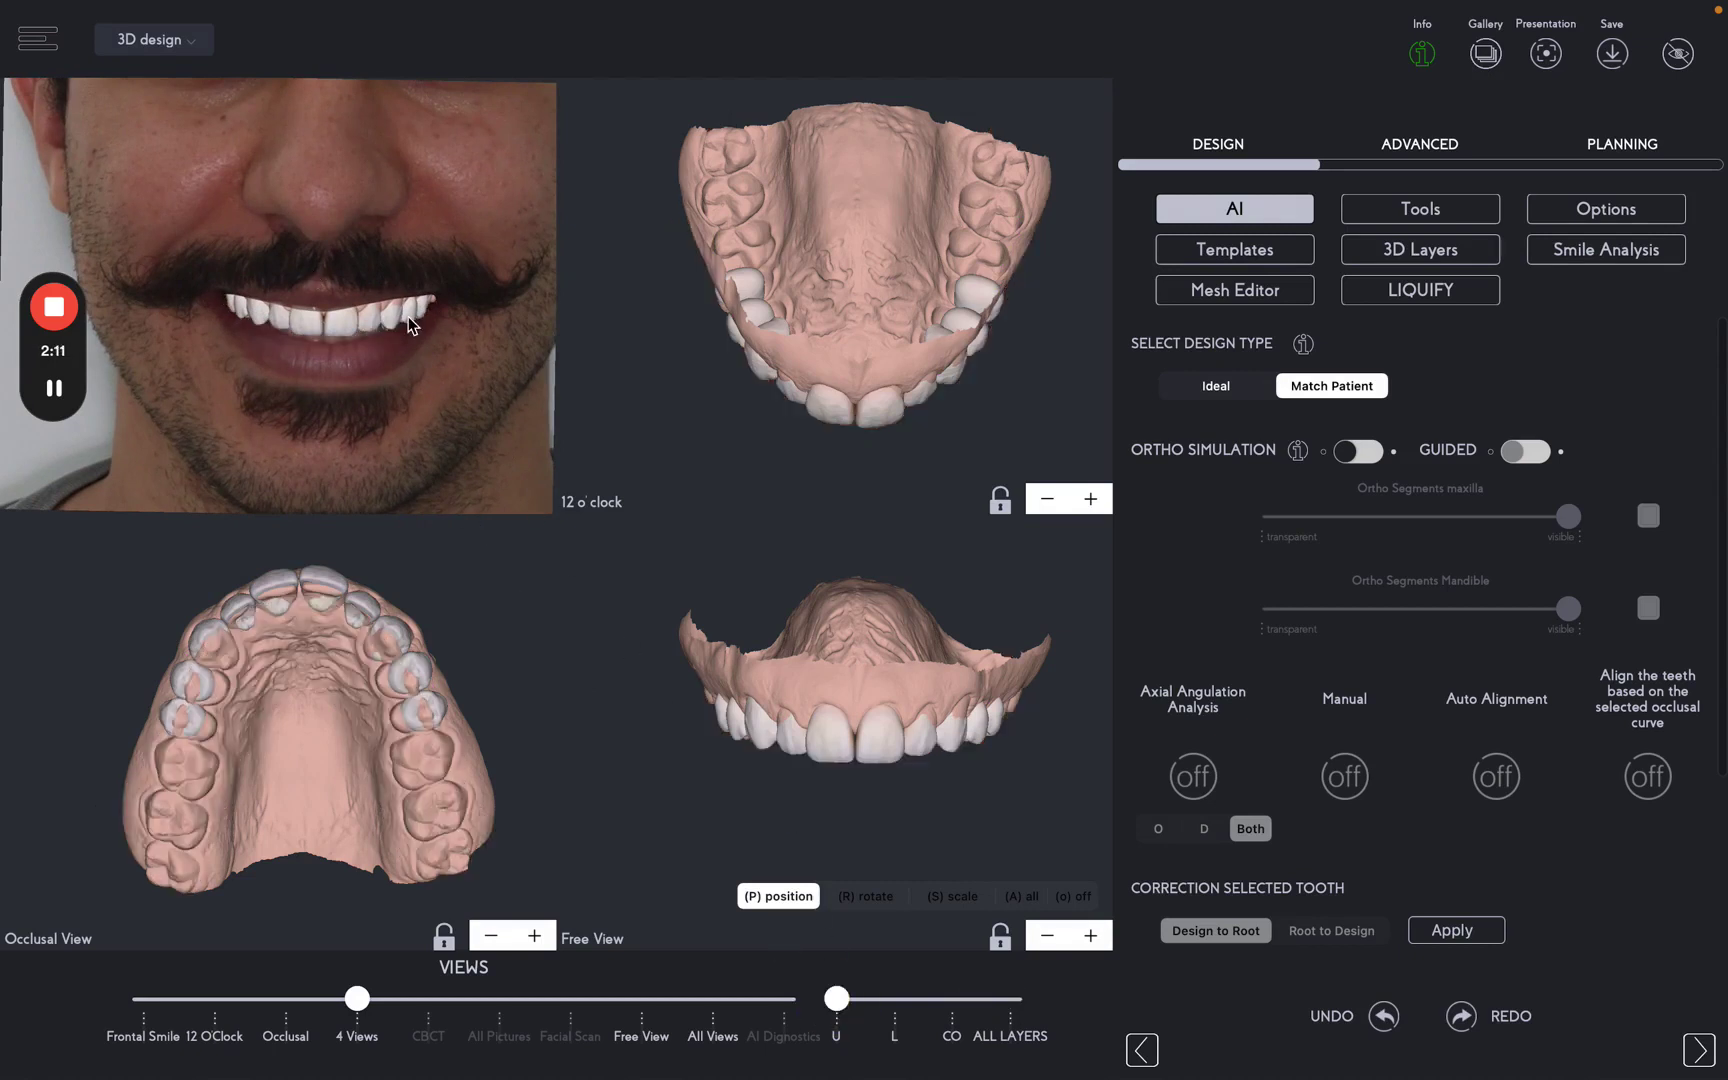
Switch the design workflow to Composite Veneers and show its aesthetic templates as individually selectable teeth.
left_click(168, 46)
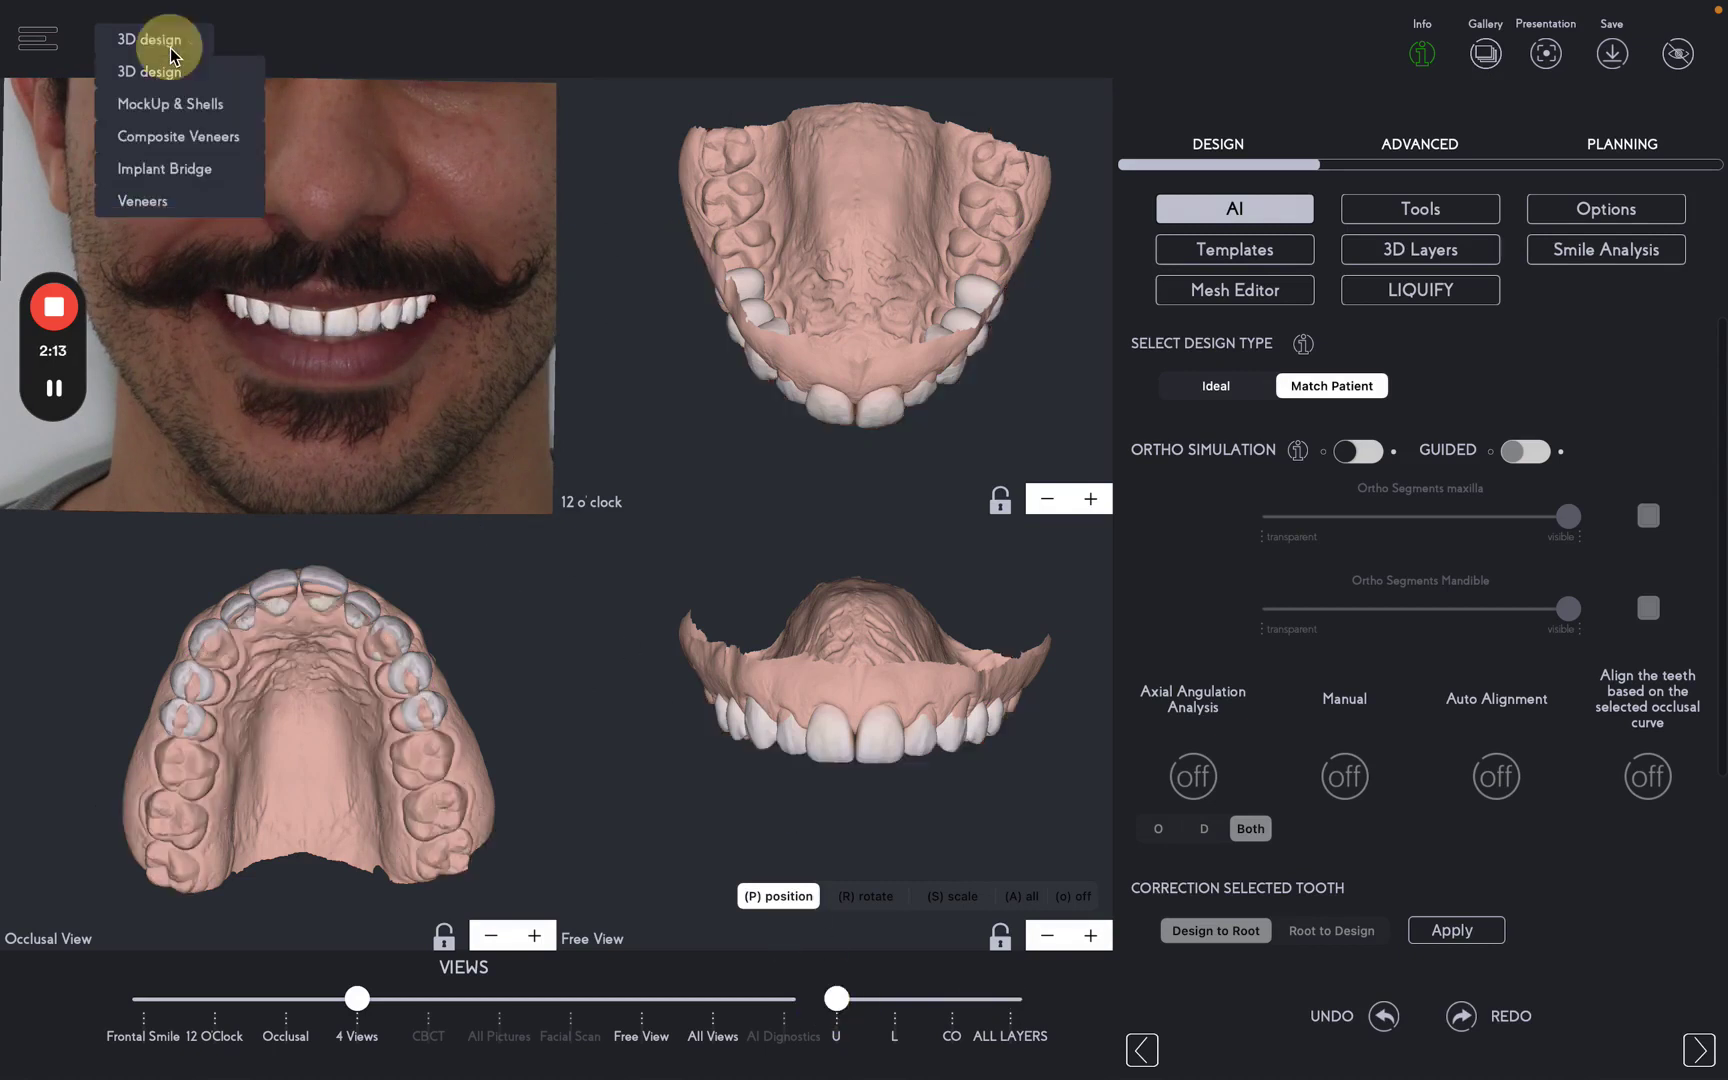
left_click(183, 145)
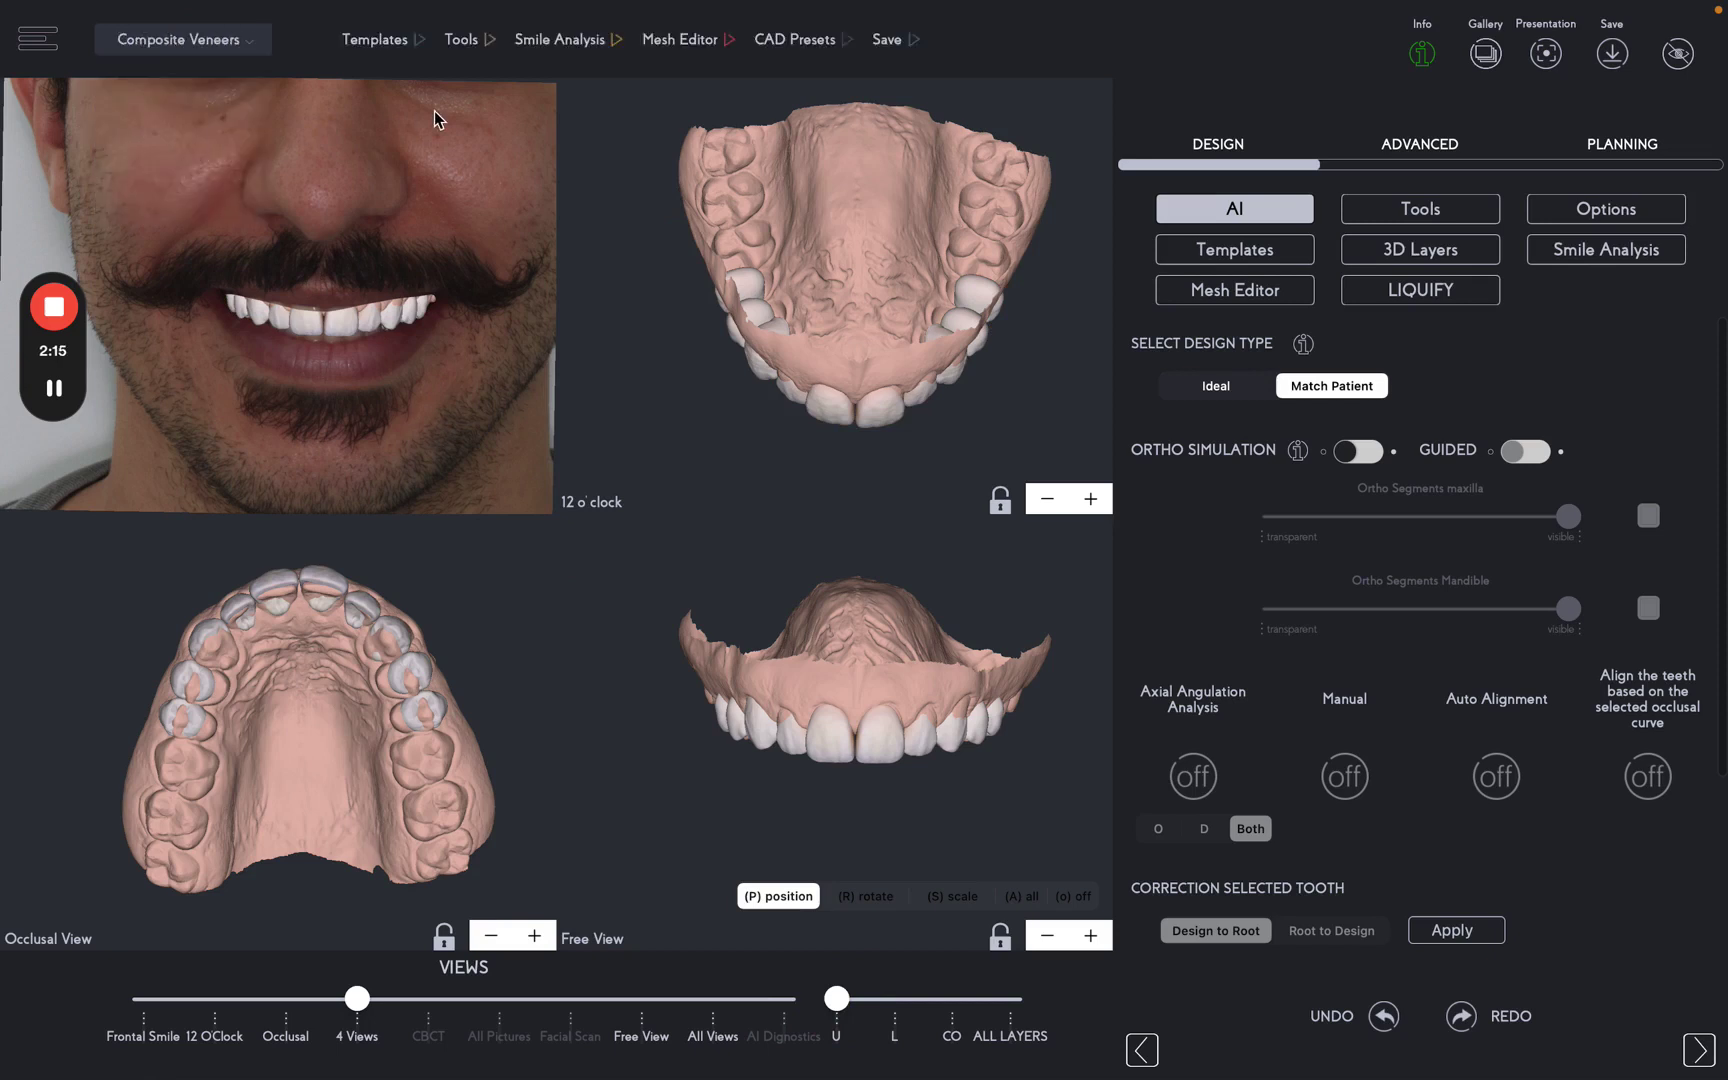
left_click(382, 45)
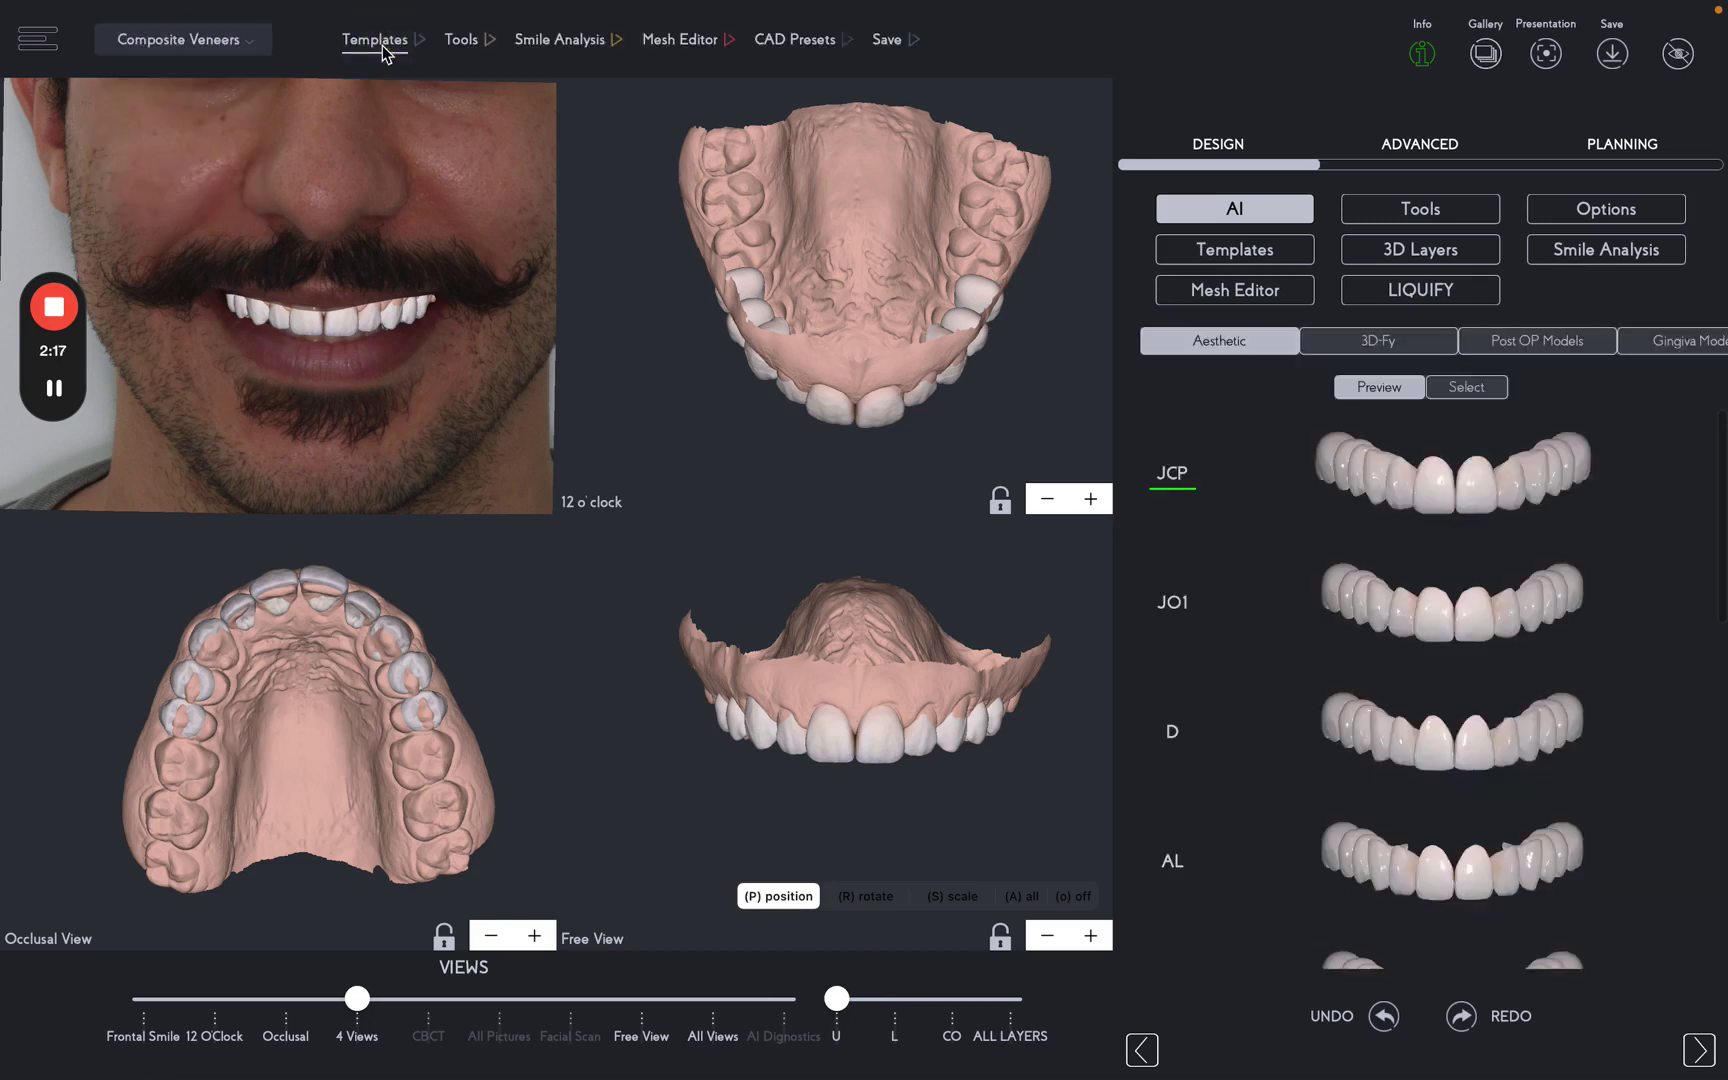
left_click(1481, 390)
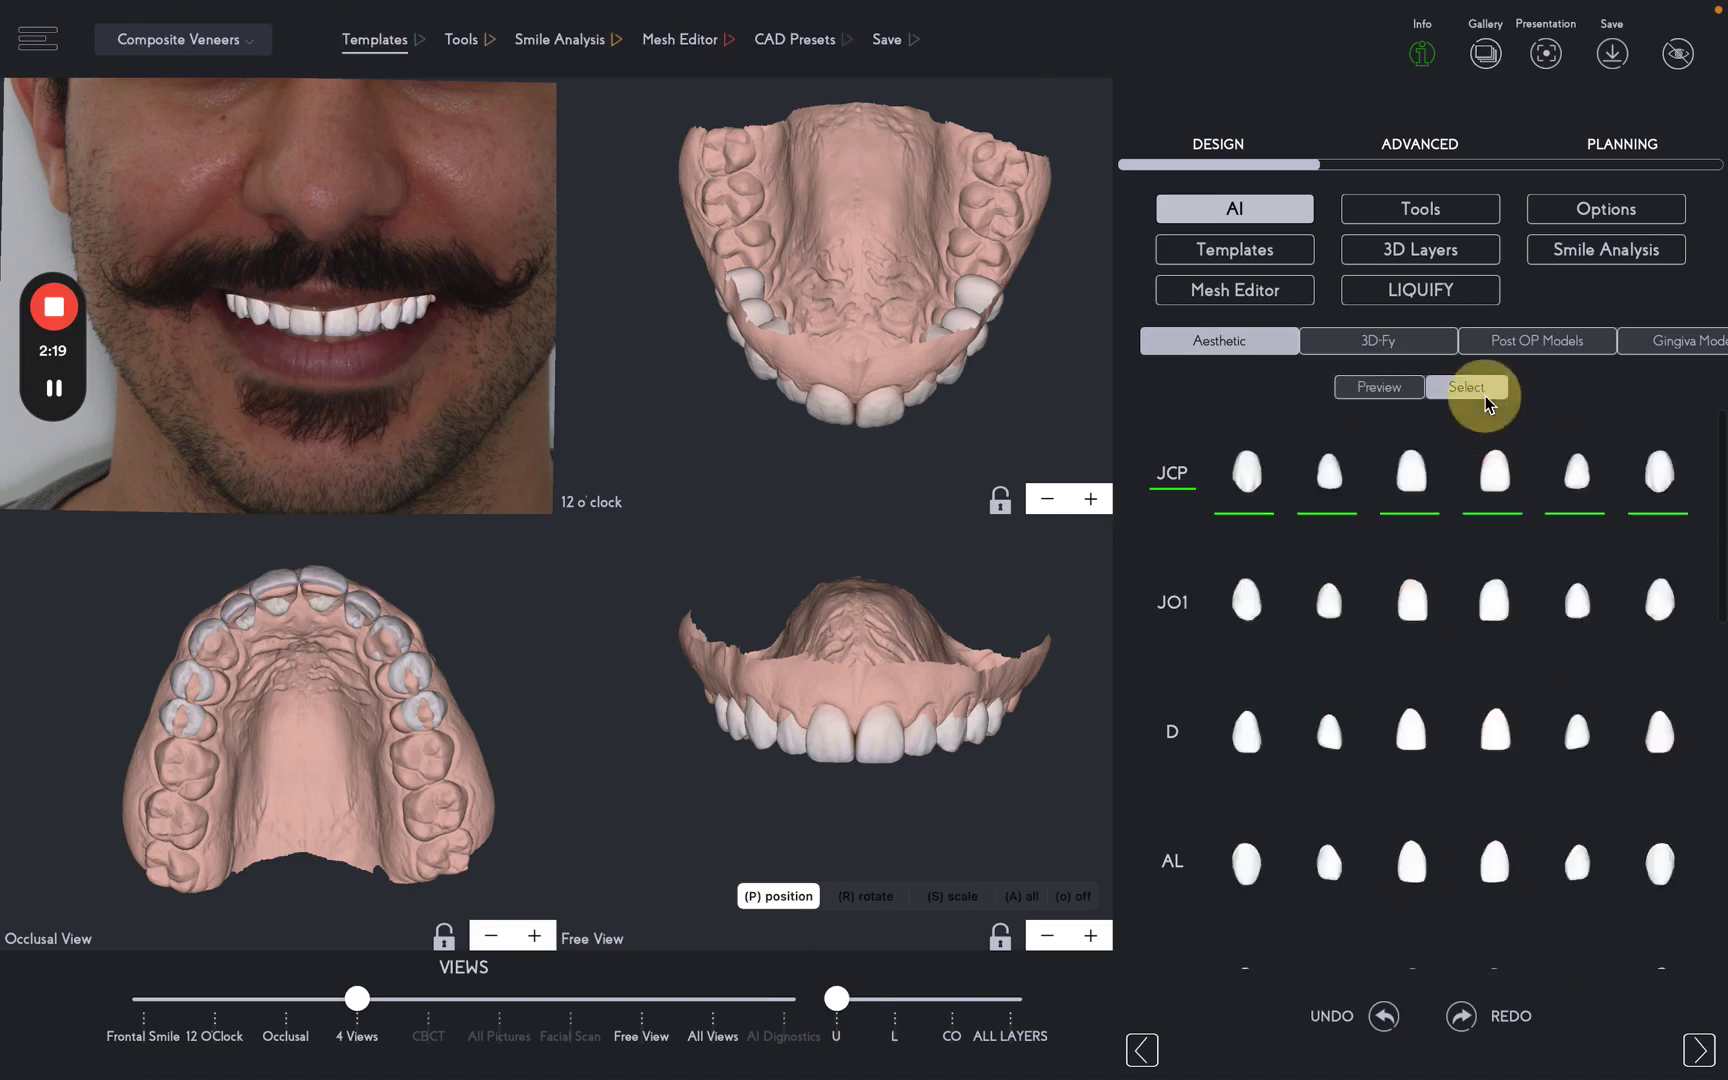
Apply the complete SFY04 aesthetic tooth template to the upper arch.
scroll(1368, 690, "down", 2)
scroll(1368, 690, "down", 6)
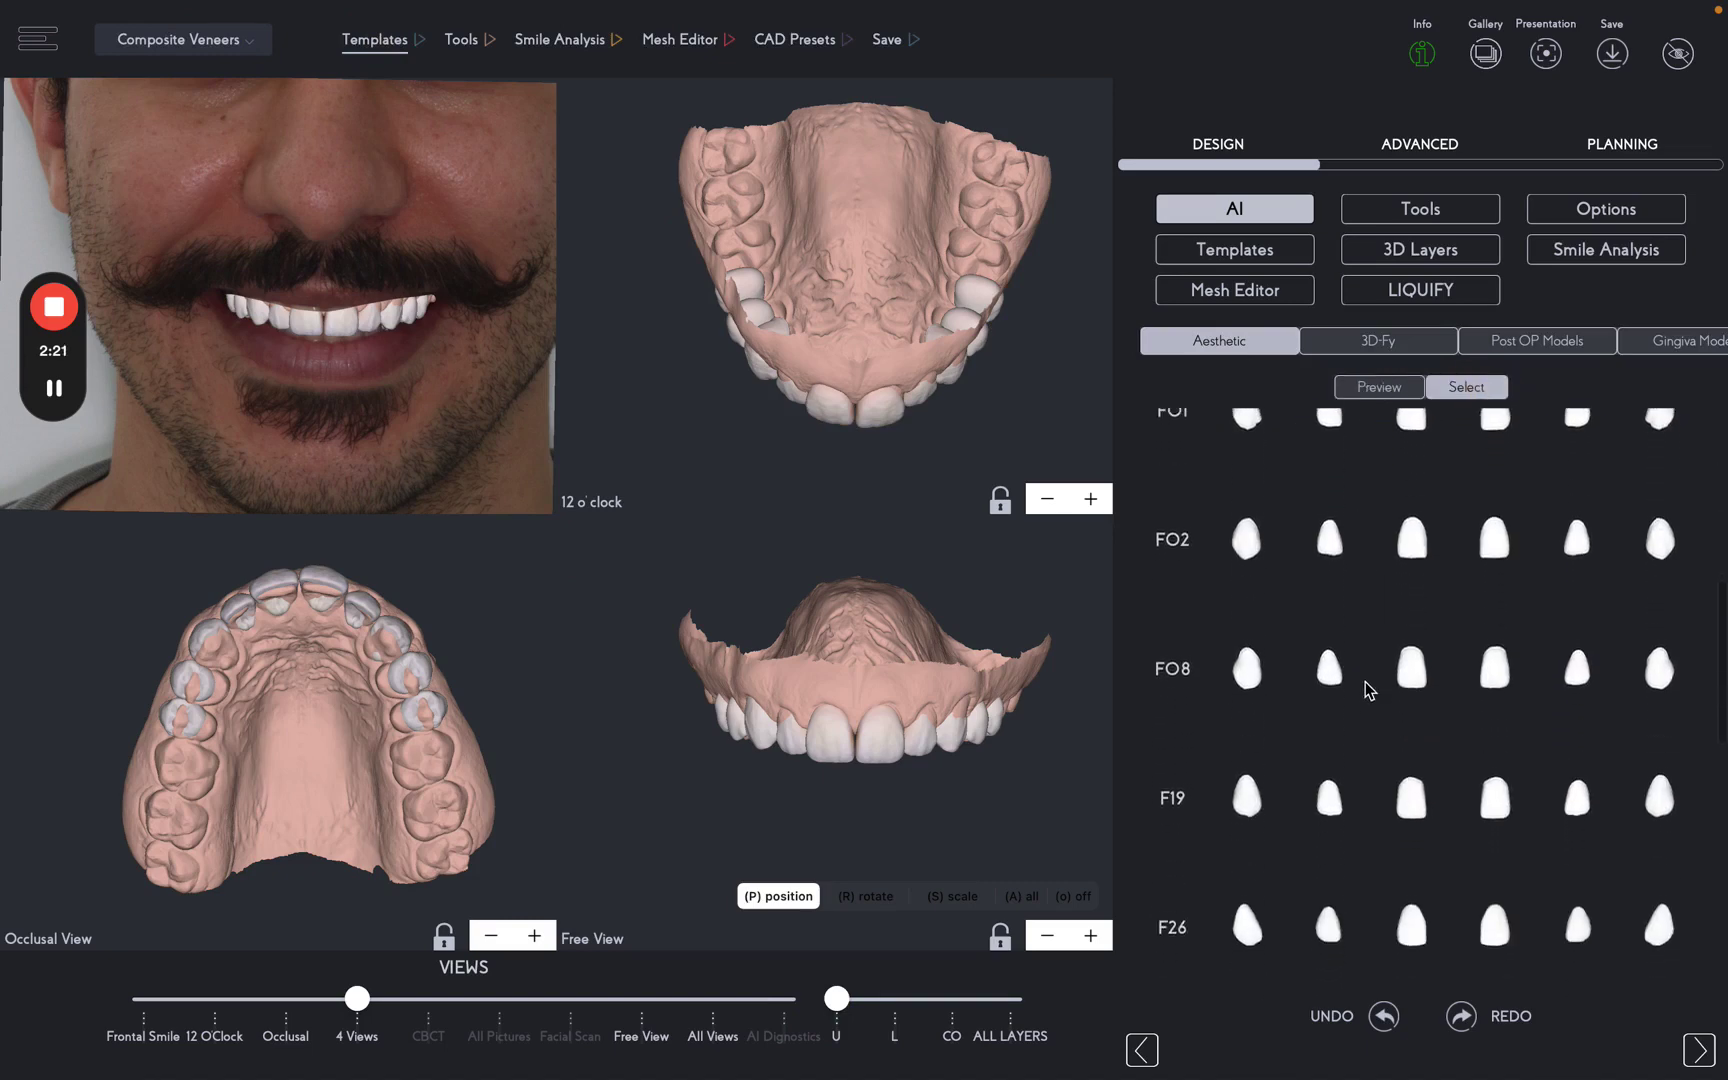
scroll(1368, 690, "down", 2)
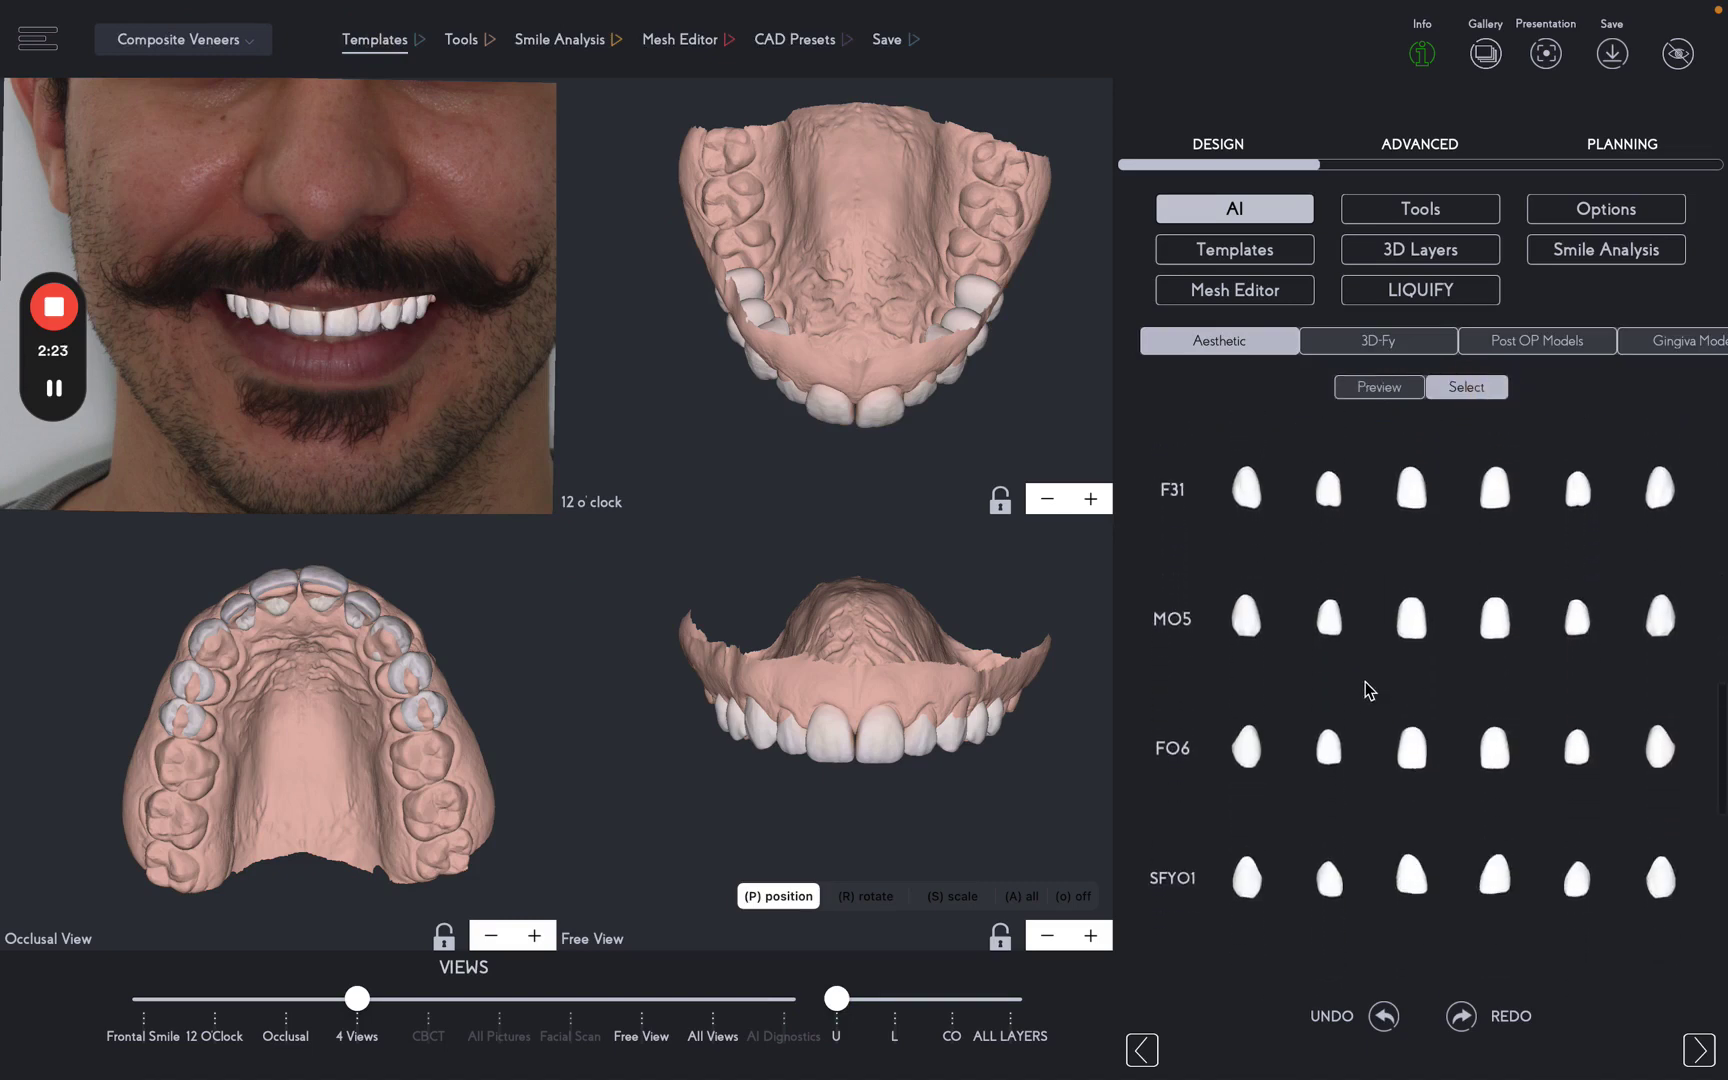
scroll(1228, 640, "down", 3)
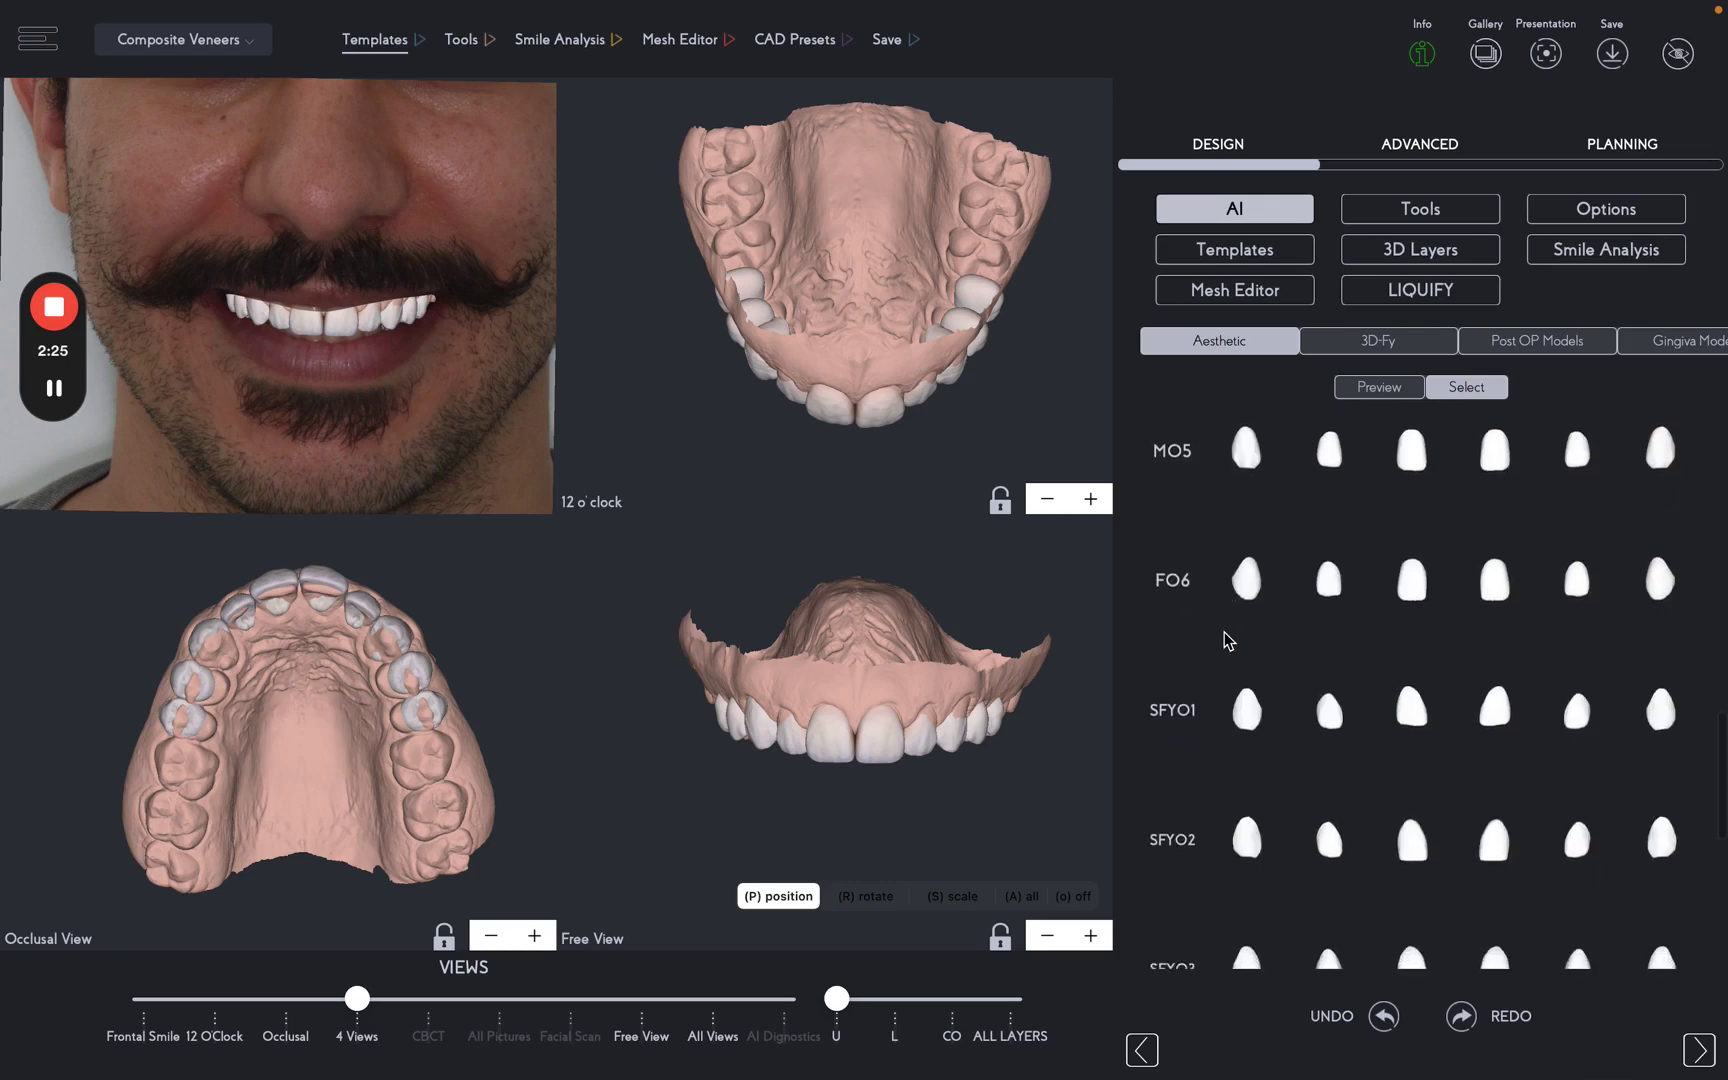
scroll(1228, 640, "down", 2)
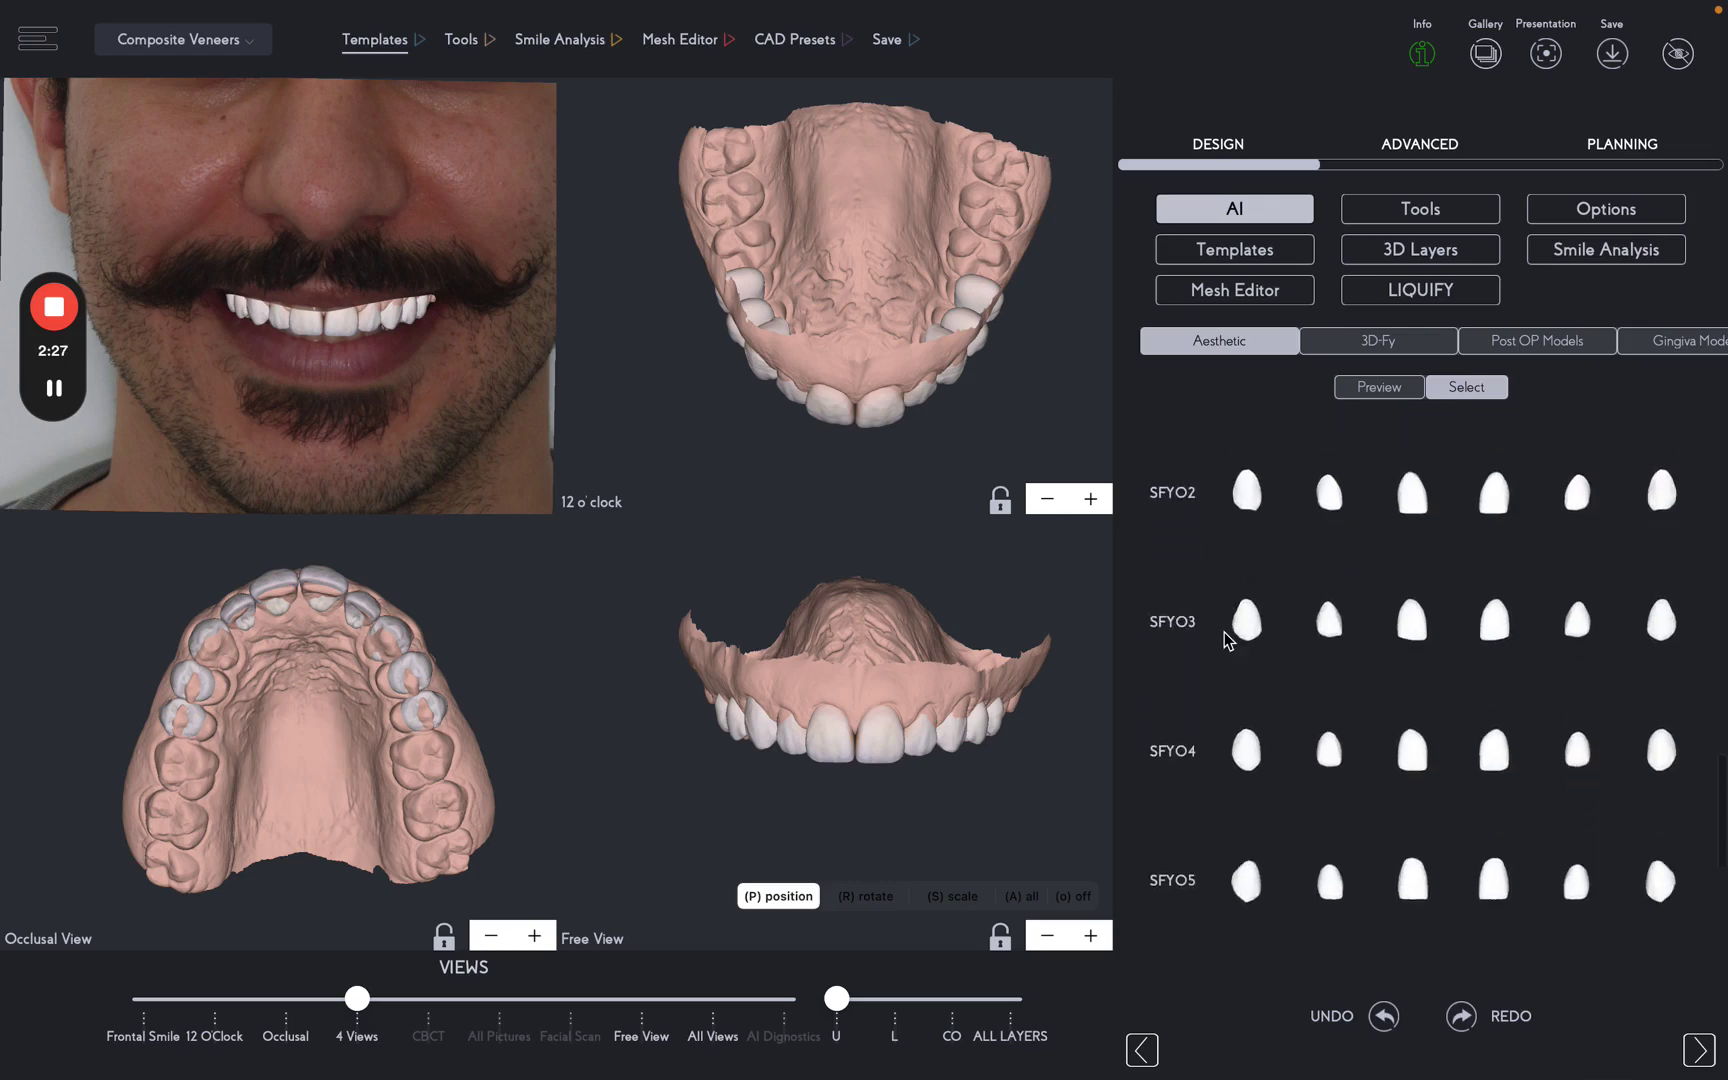
left_click(1188, 752)
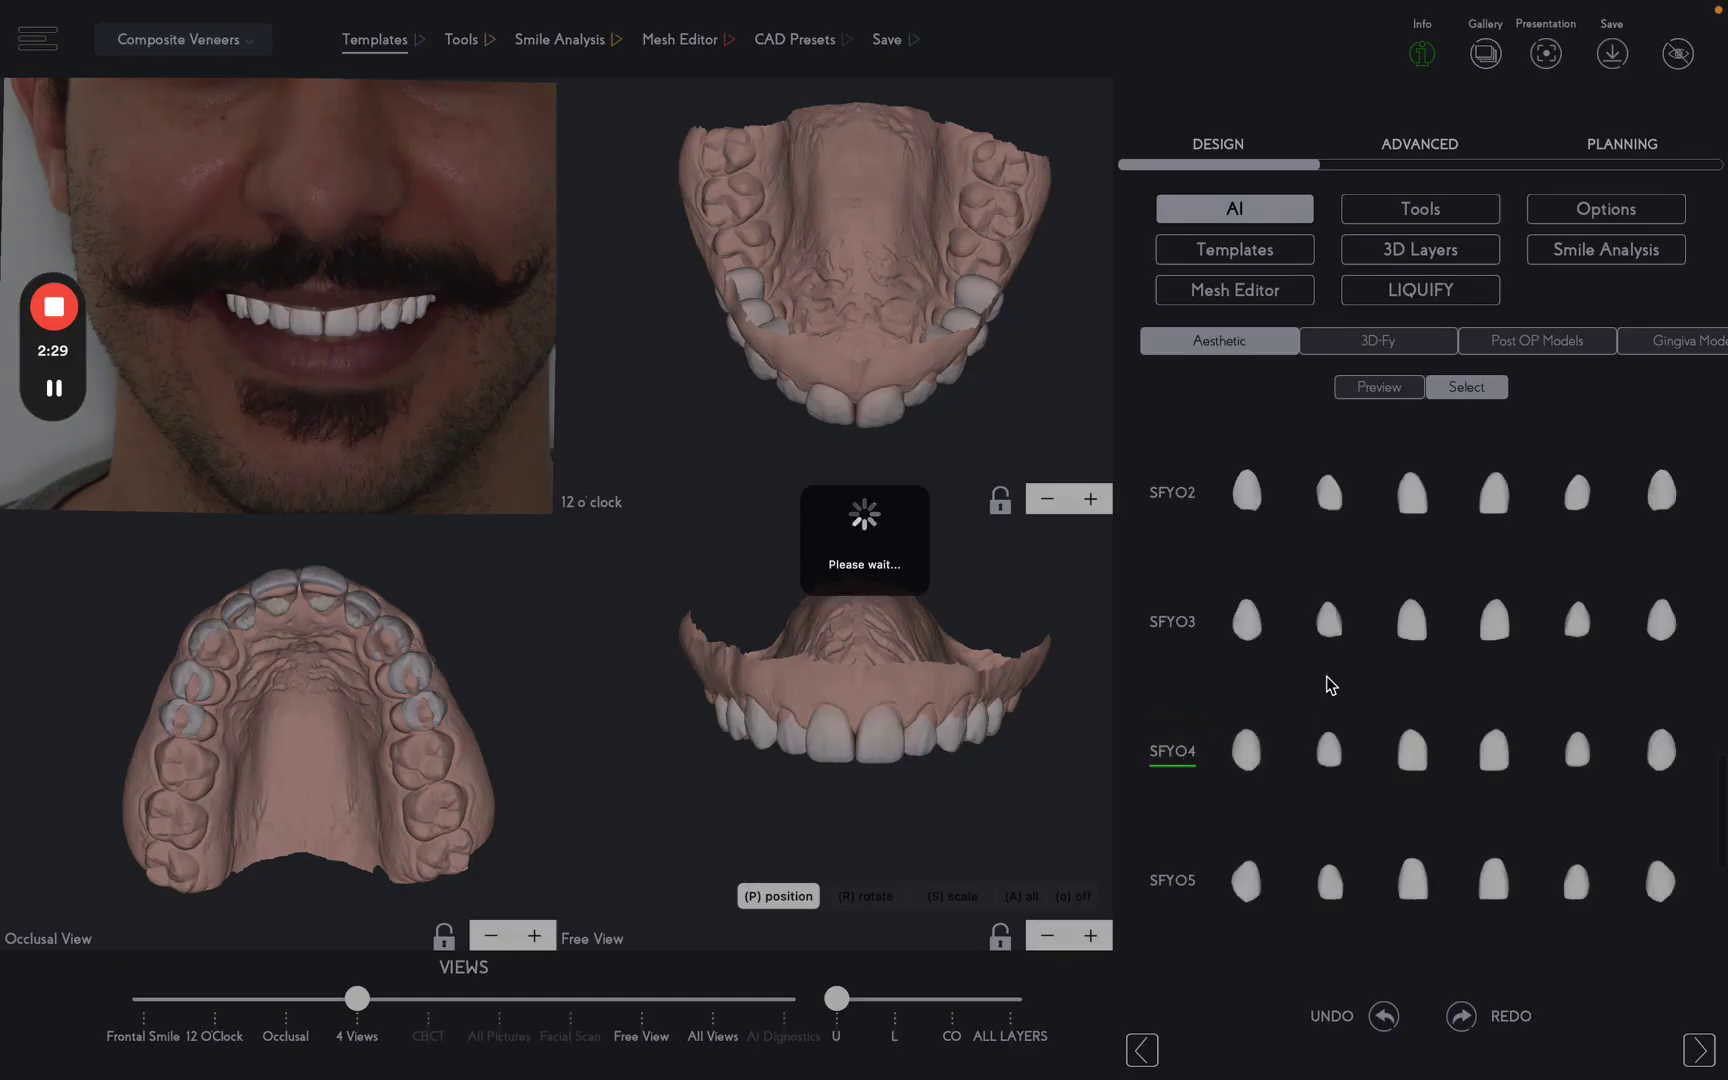
Replace both upper canines with the canine shapes from the J01 template.
scroll(1358, 665, "up", 10)
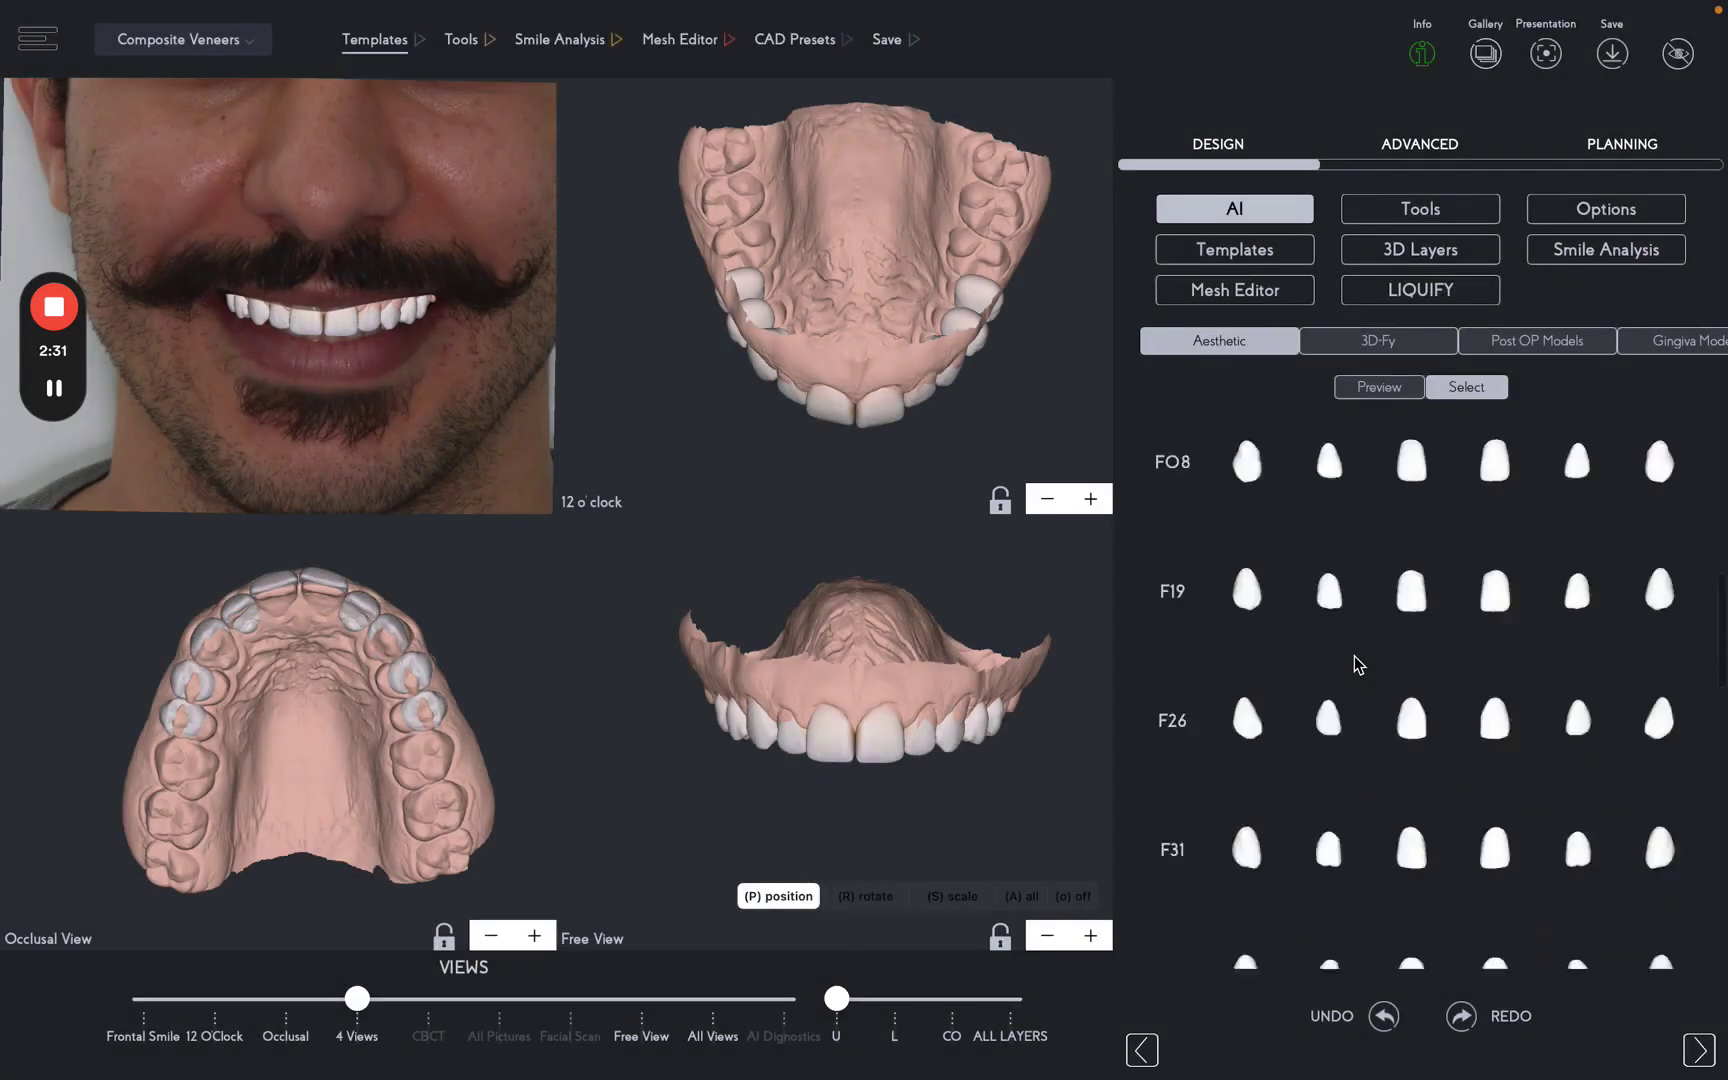
scroll(1354, 656, "up", 5)
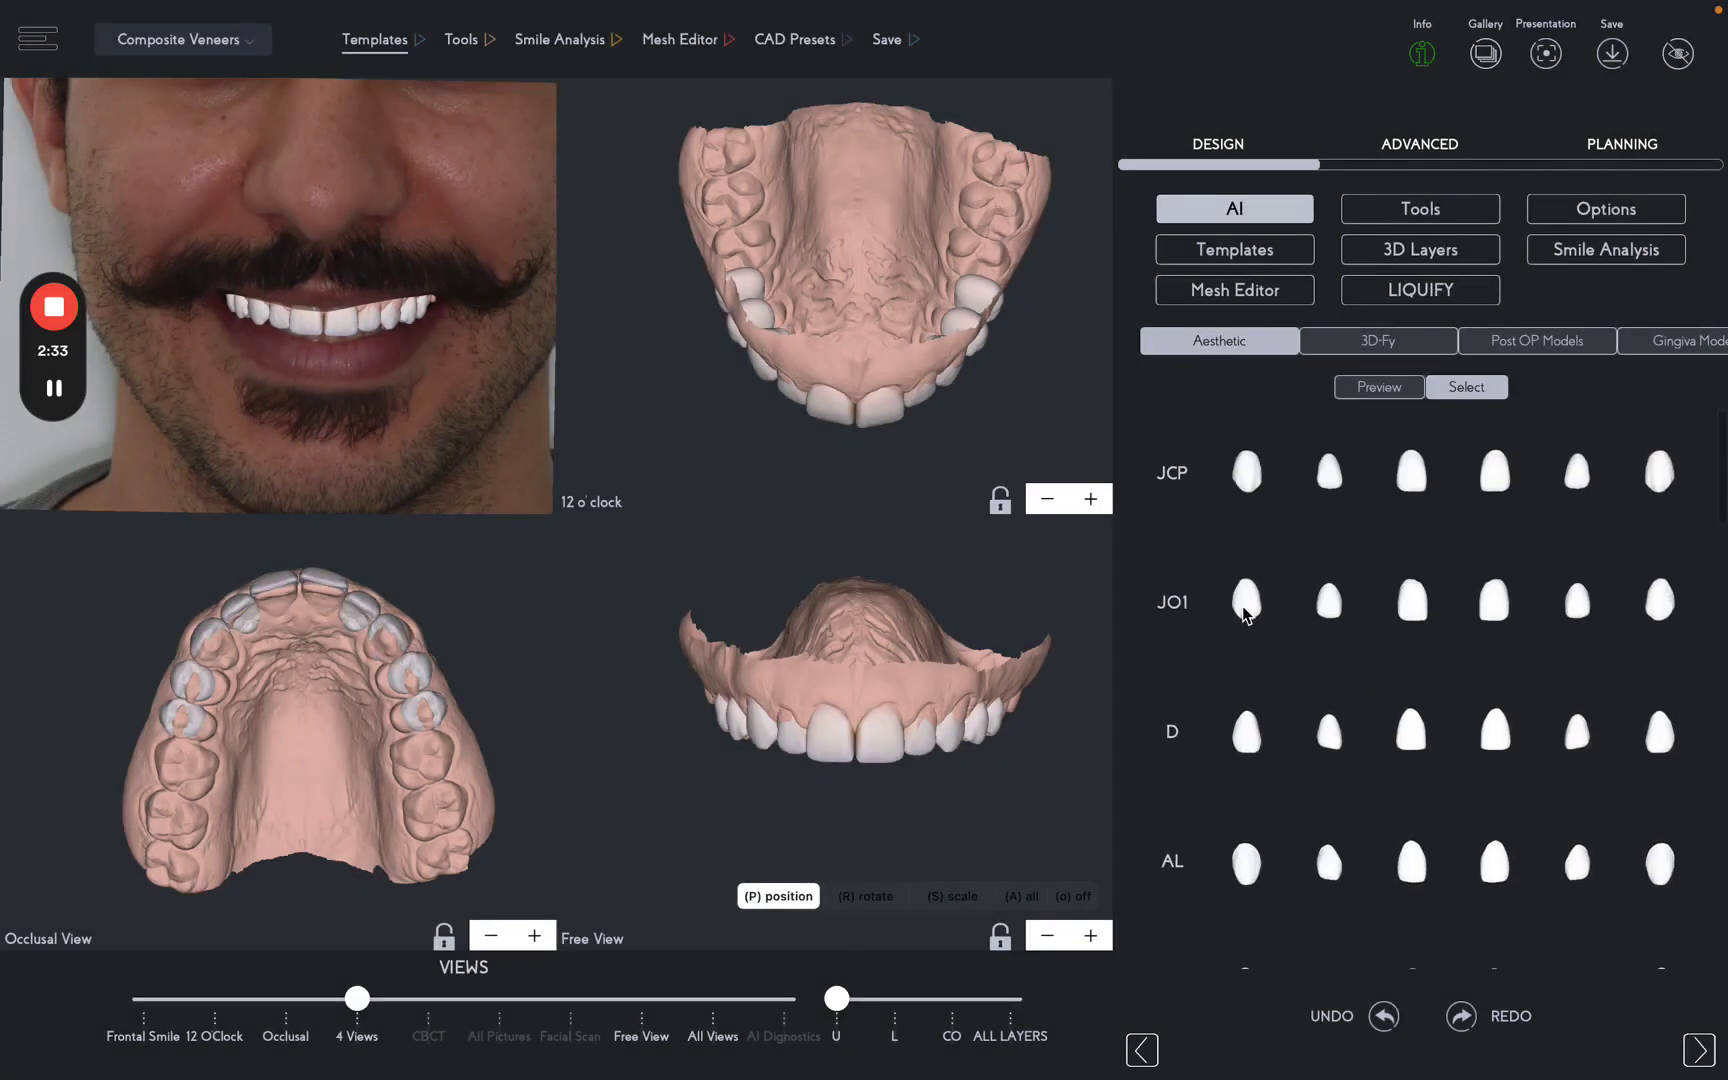
left_click(1245, 610)
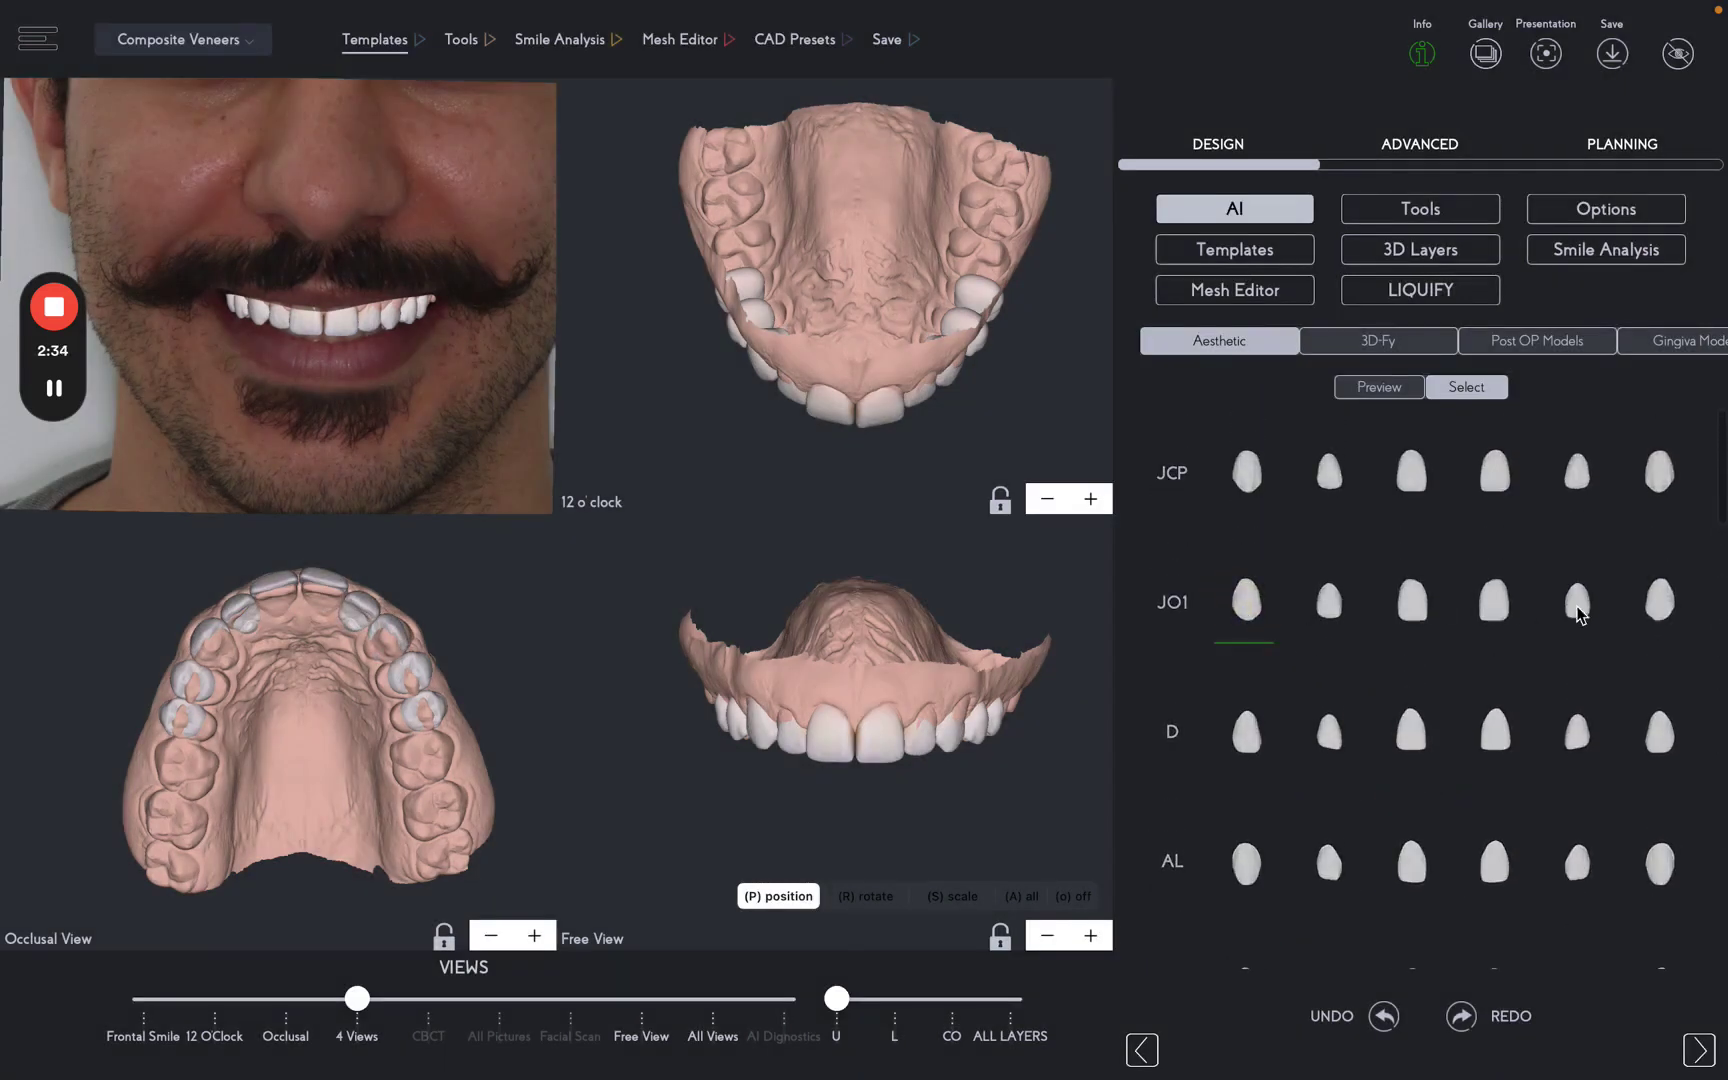
left_click(1663, 599)
Remove teeth 4 and 13 from the design in the dental chart and apply the new selection.
left_click(1413, 208)
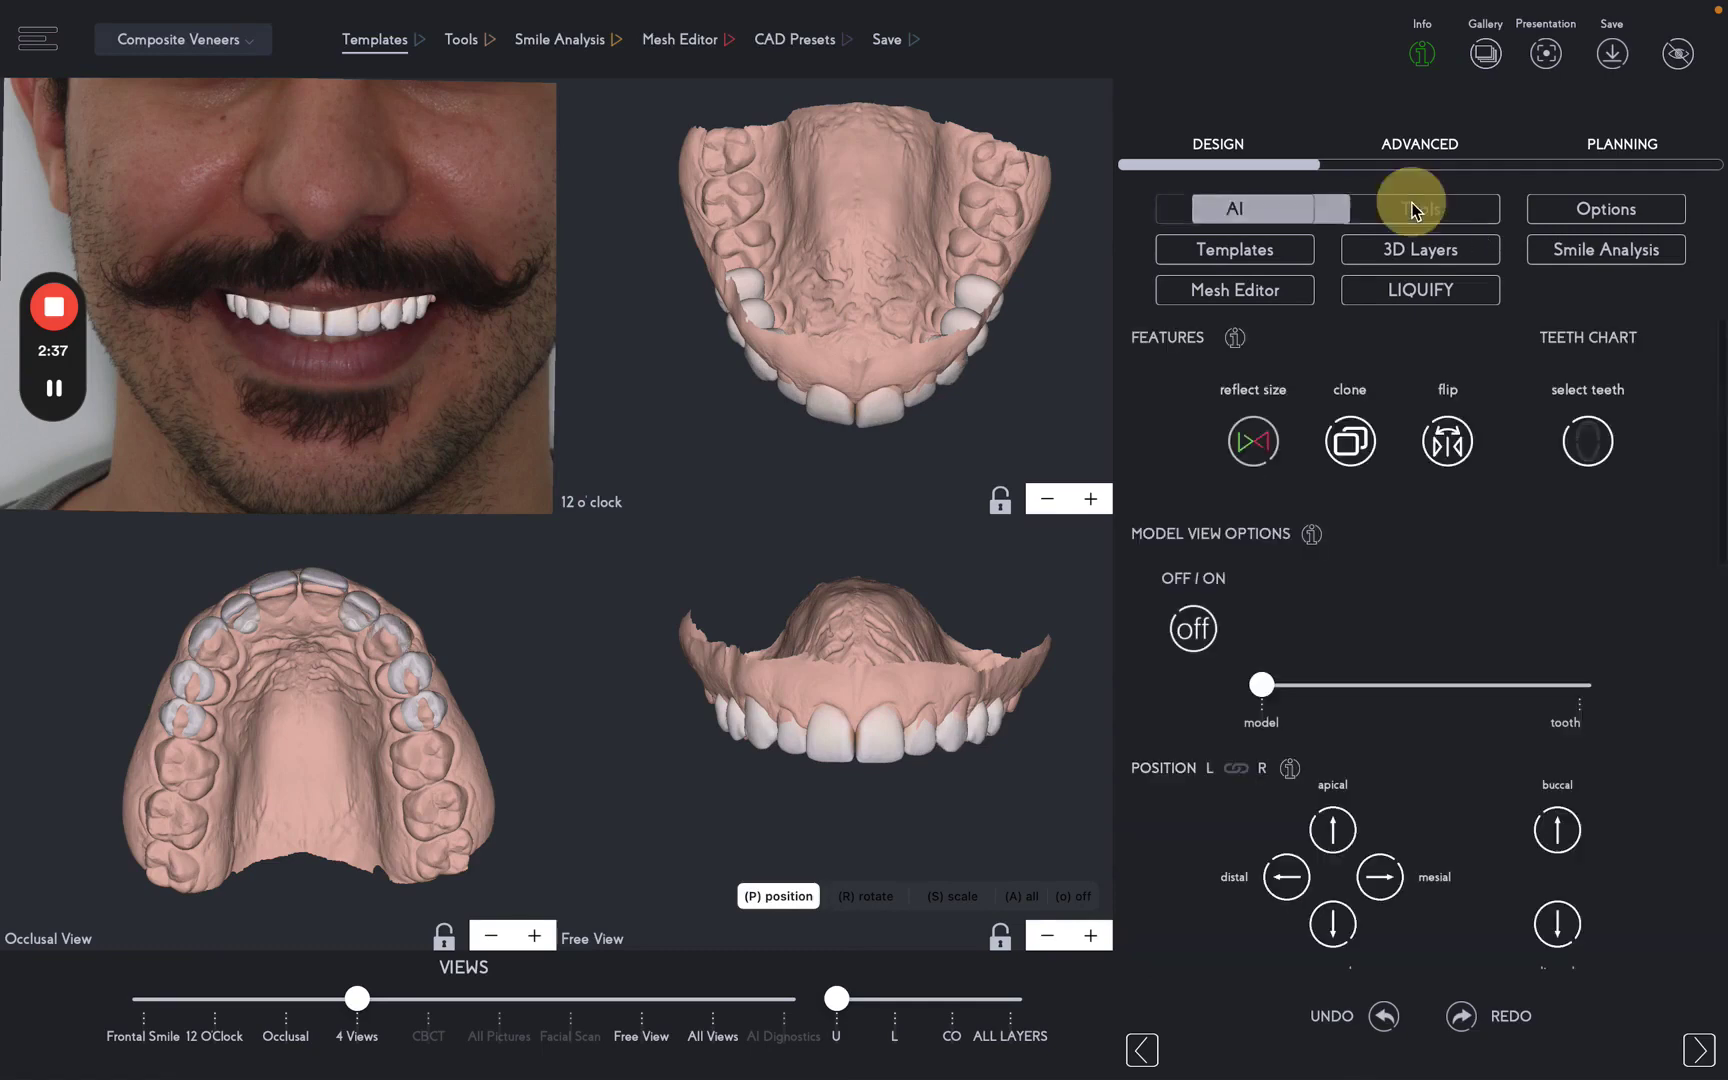
left_click(1587, 455)
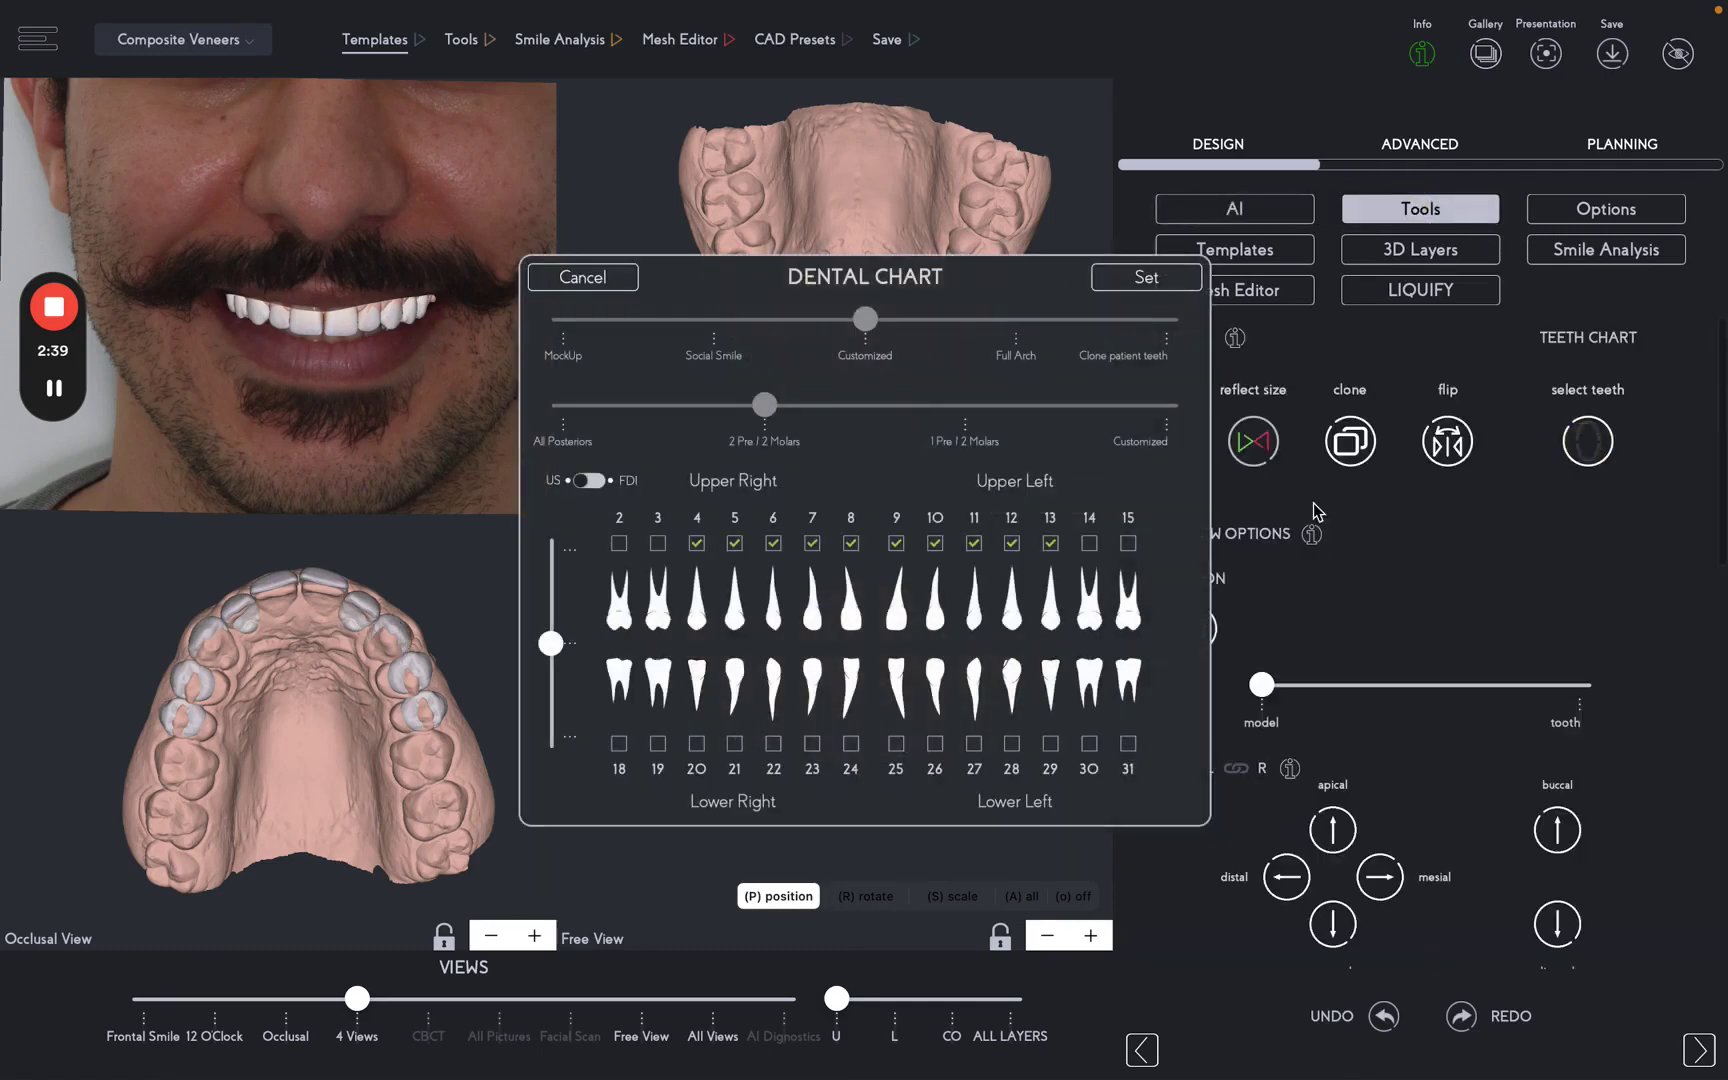
left_click(697, 543)
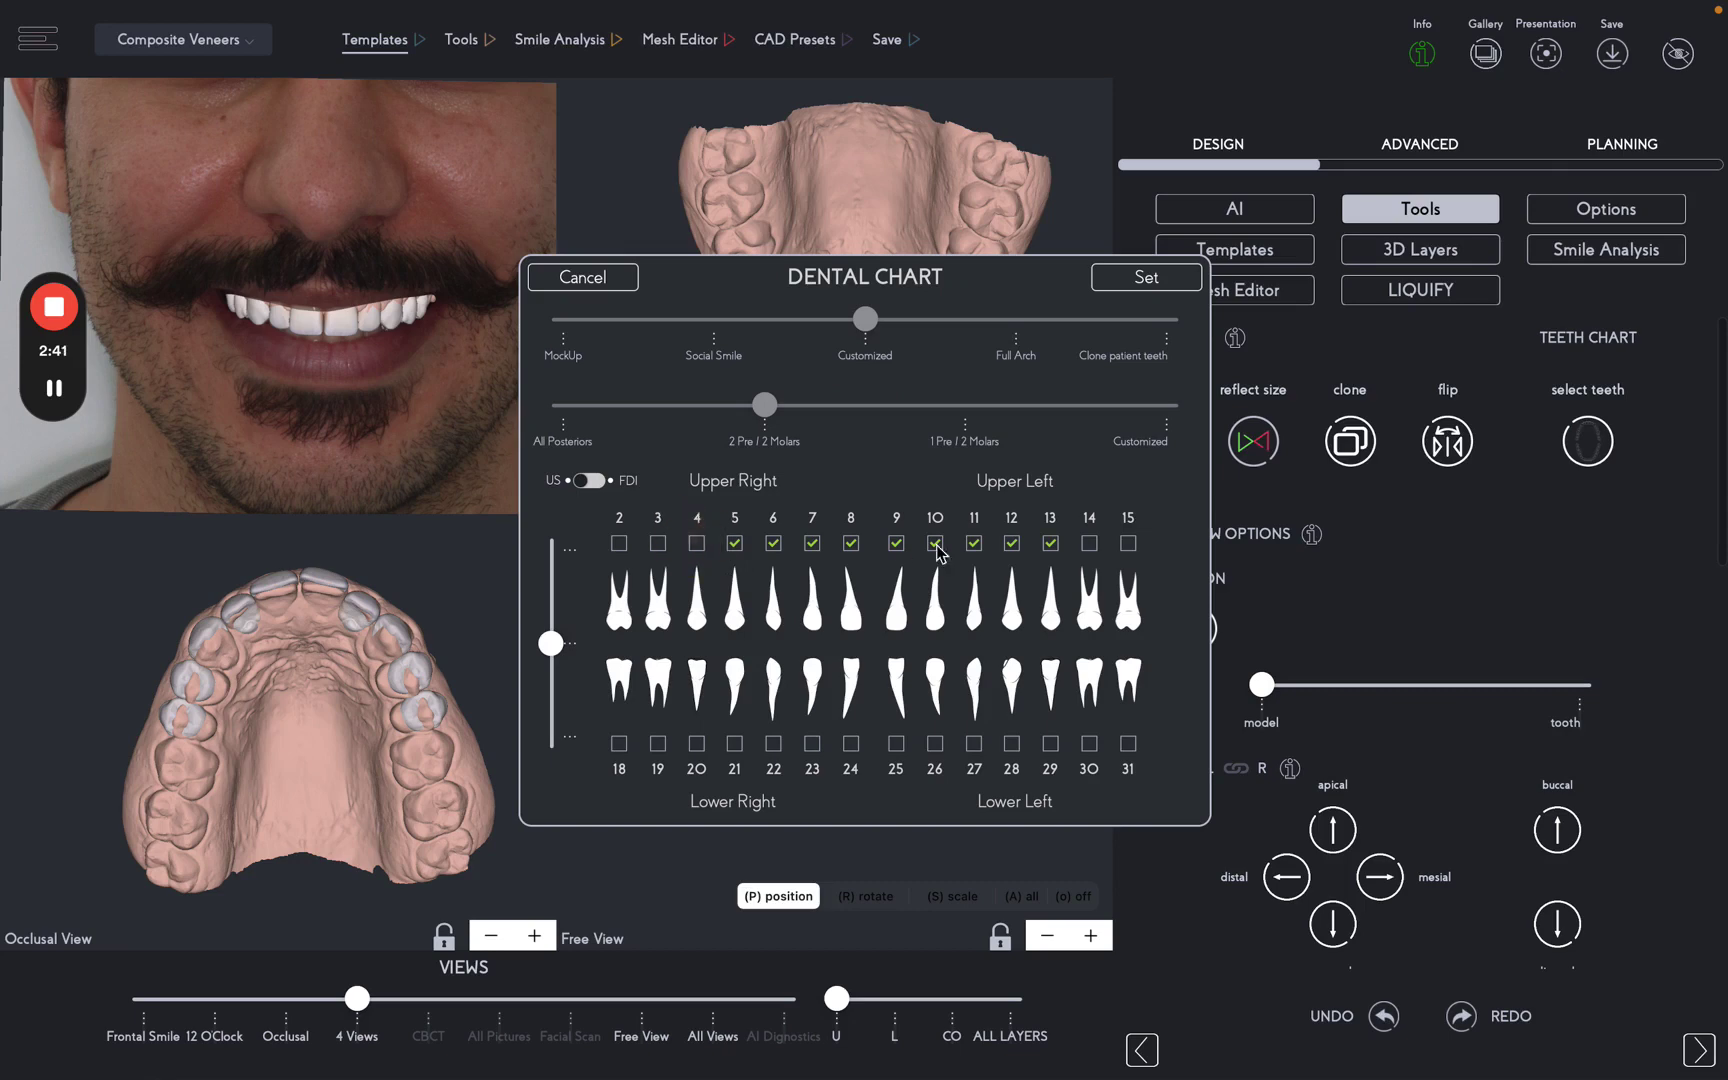
left_click(1050, 543)
left_click(1147, 280)
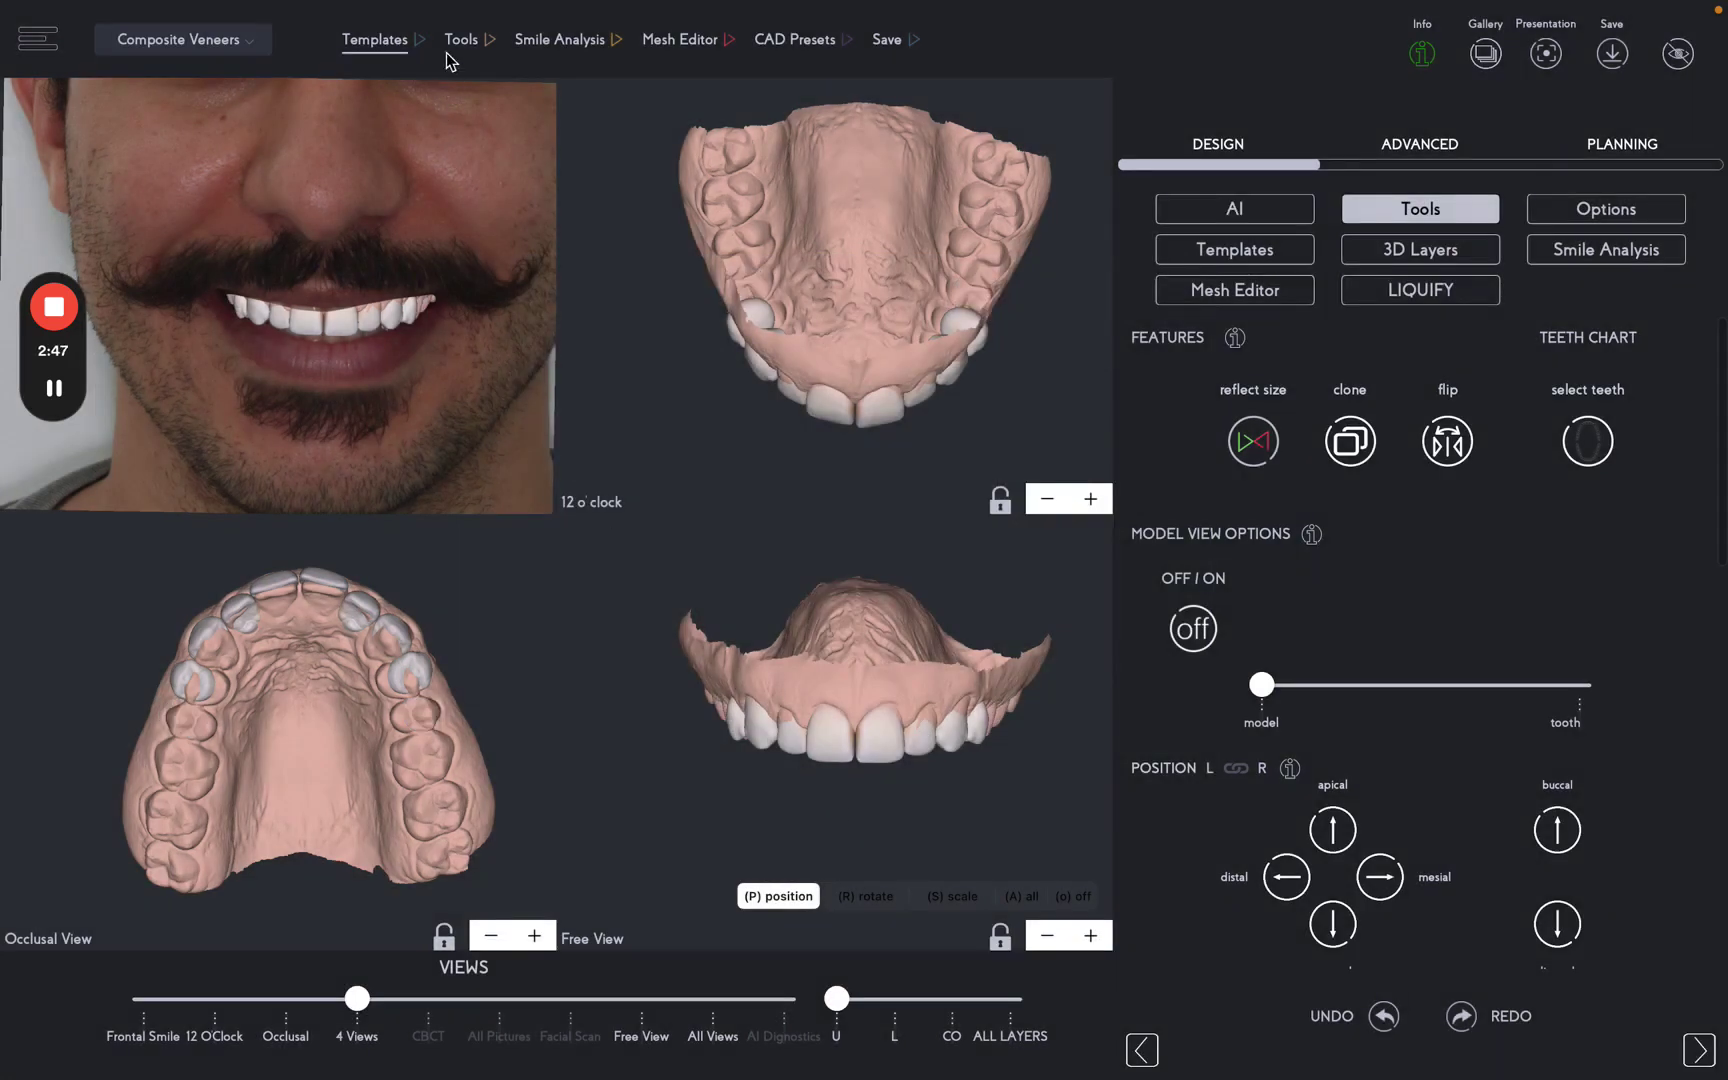
Link left and right positioning and shift the upper first premolars along the mesial-distal direction and lingually, starting from the upper right one.
left_click(458, 40)
left_click(197, 679)
scroll(1555, 670, "down", 3)
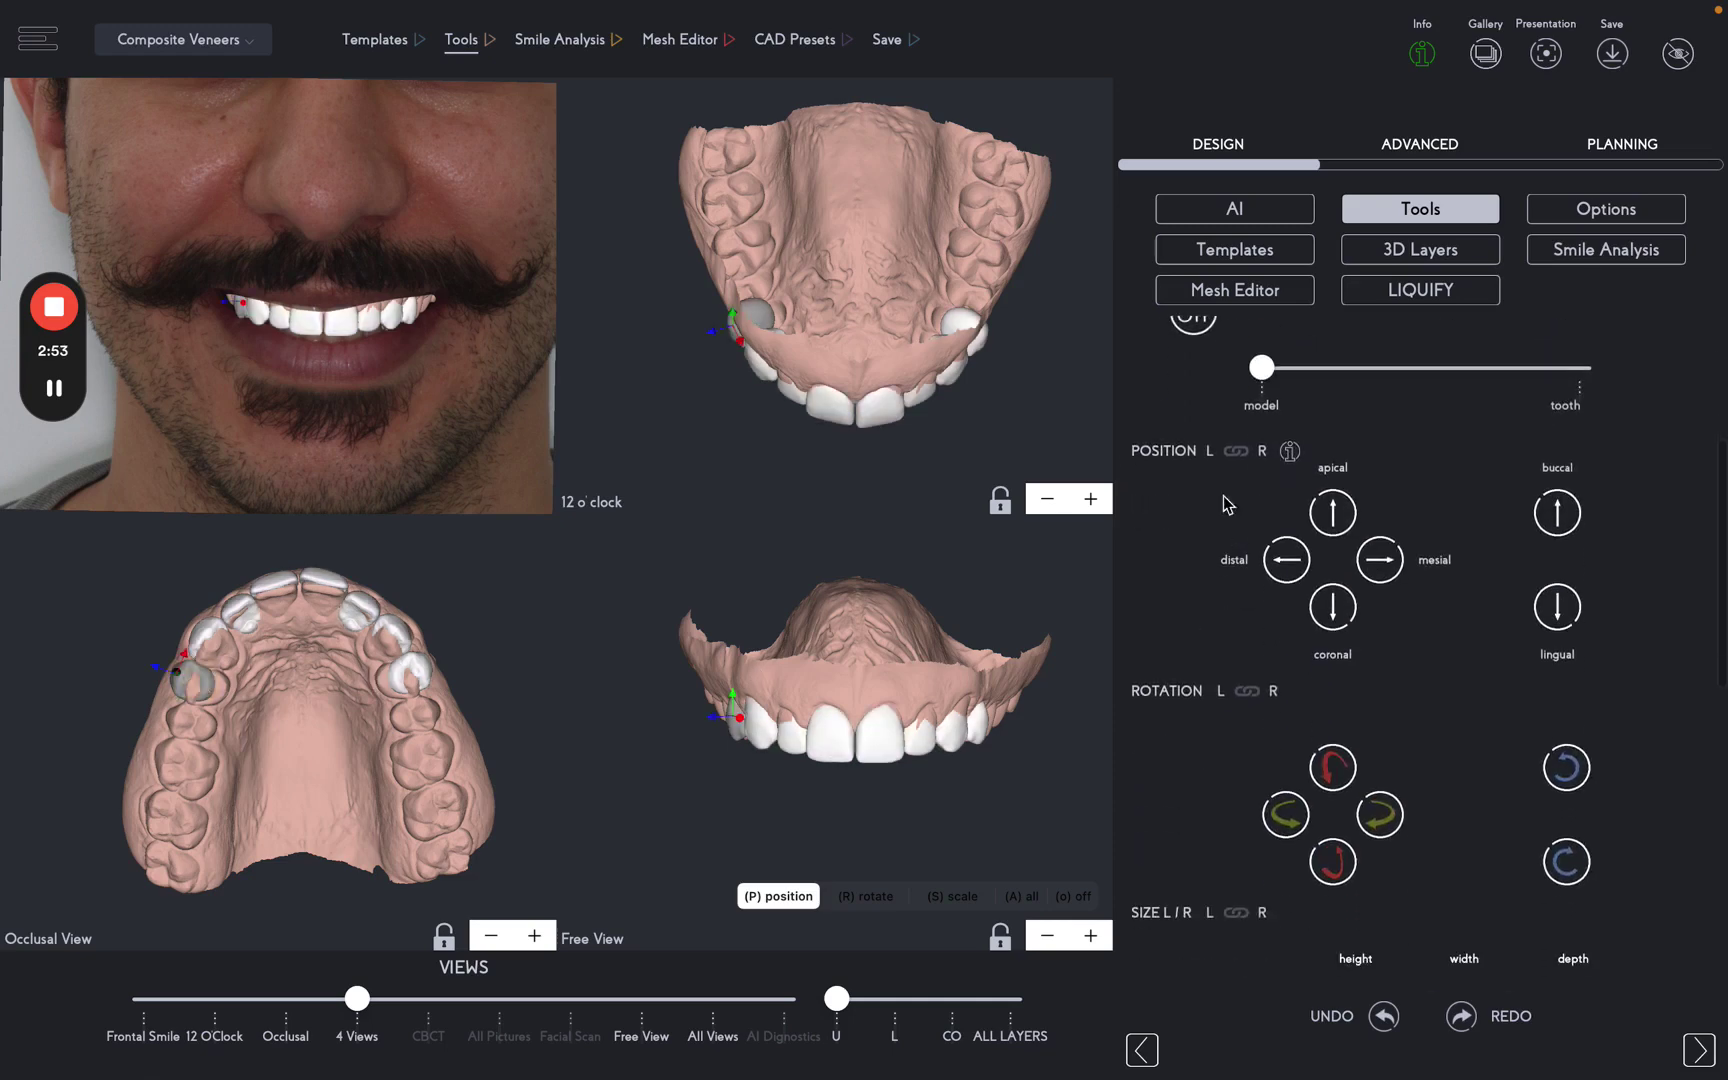
left_click(1235, 451)
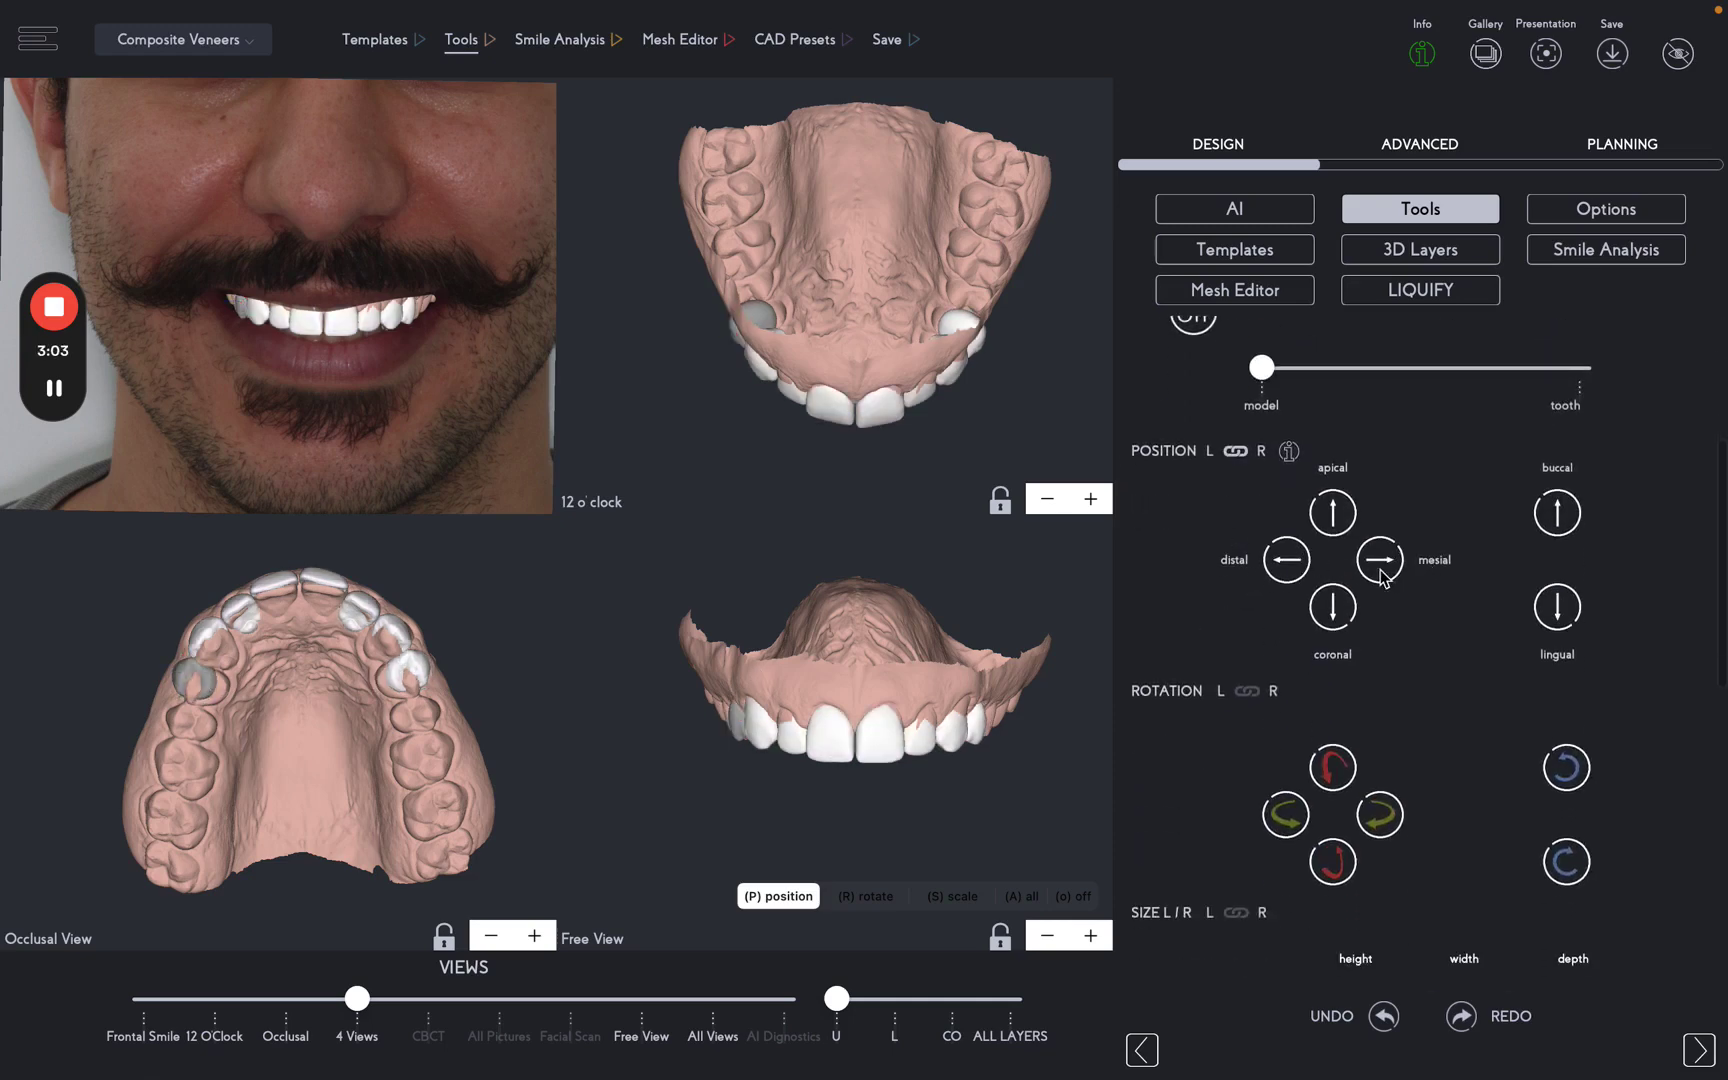
left_click(1380, 562)
left_click(1280, 566)
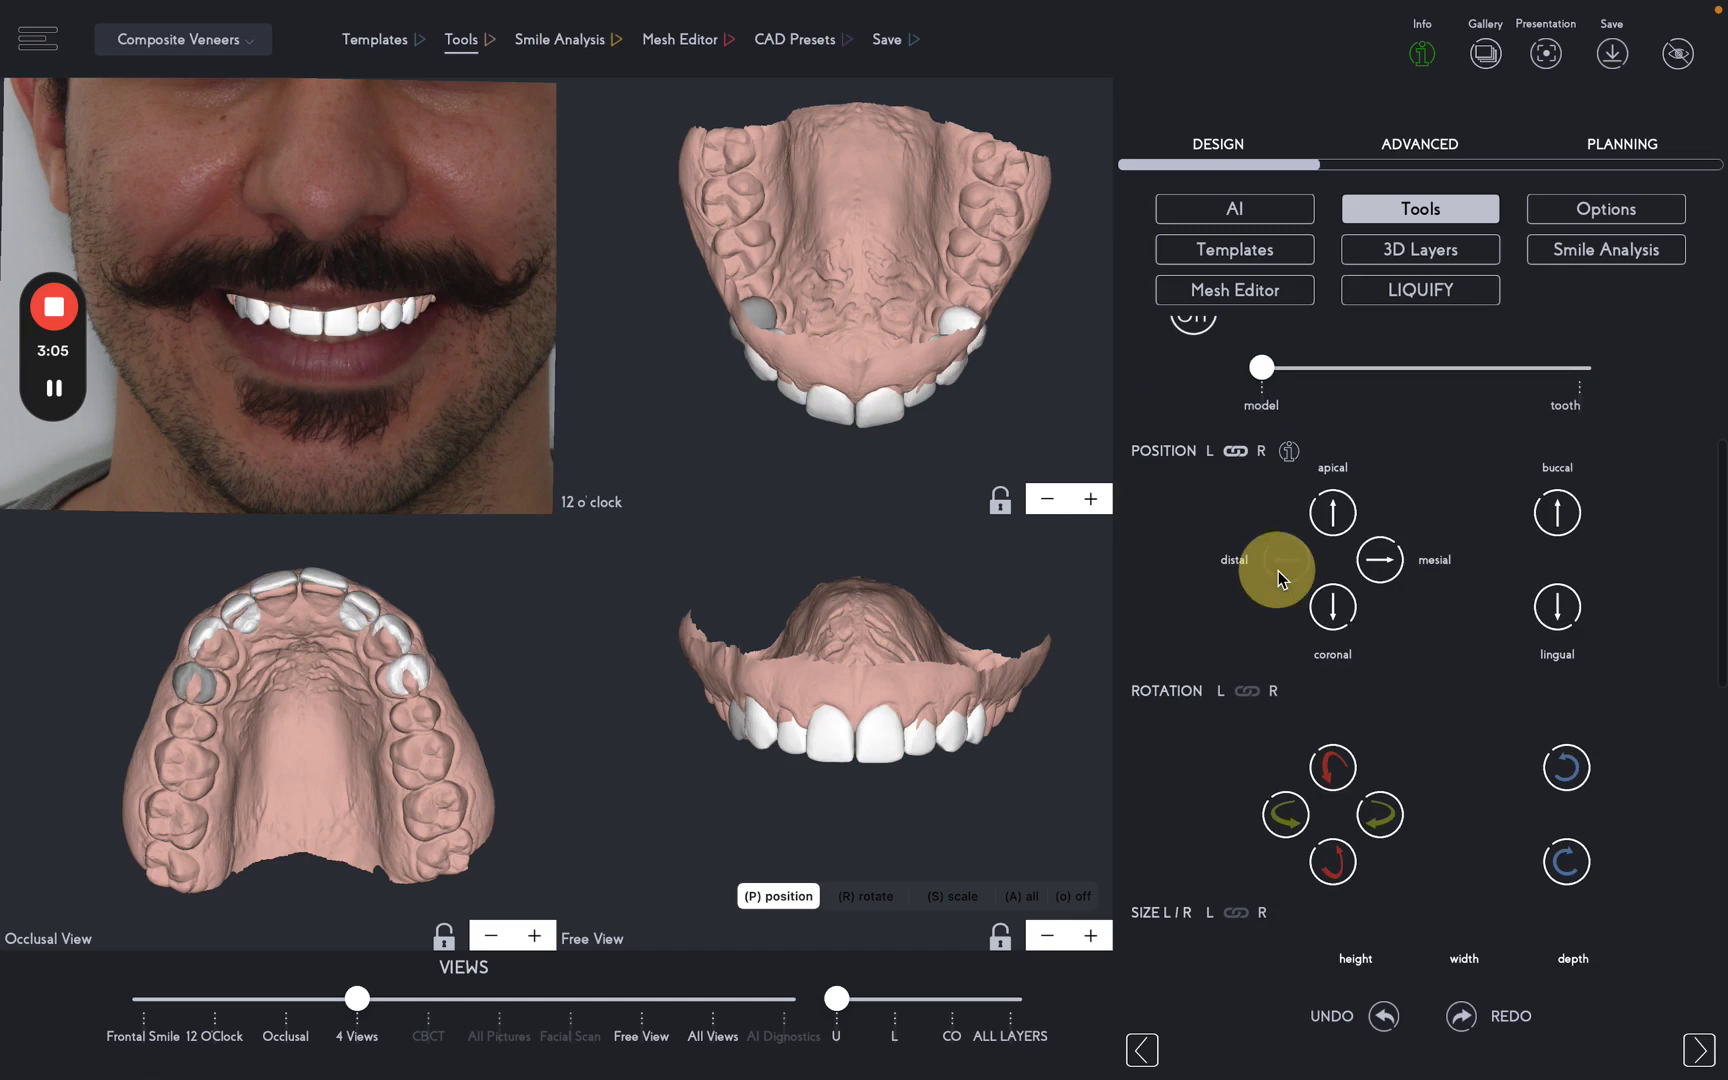
left_click(1541, 628)
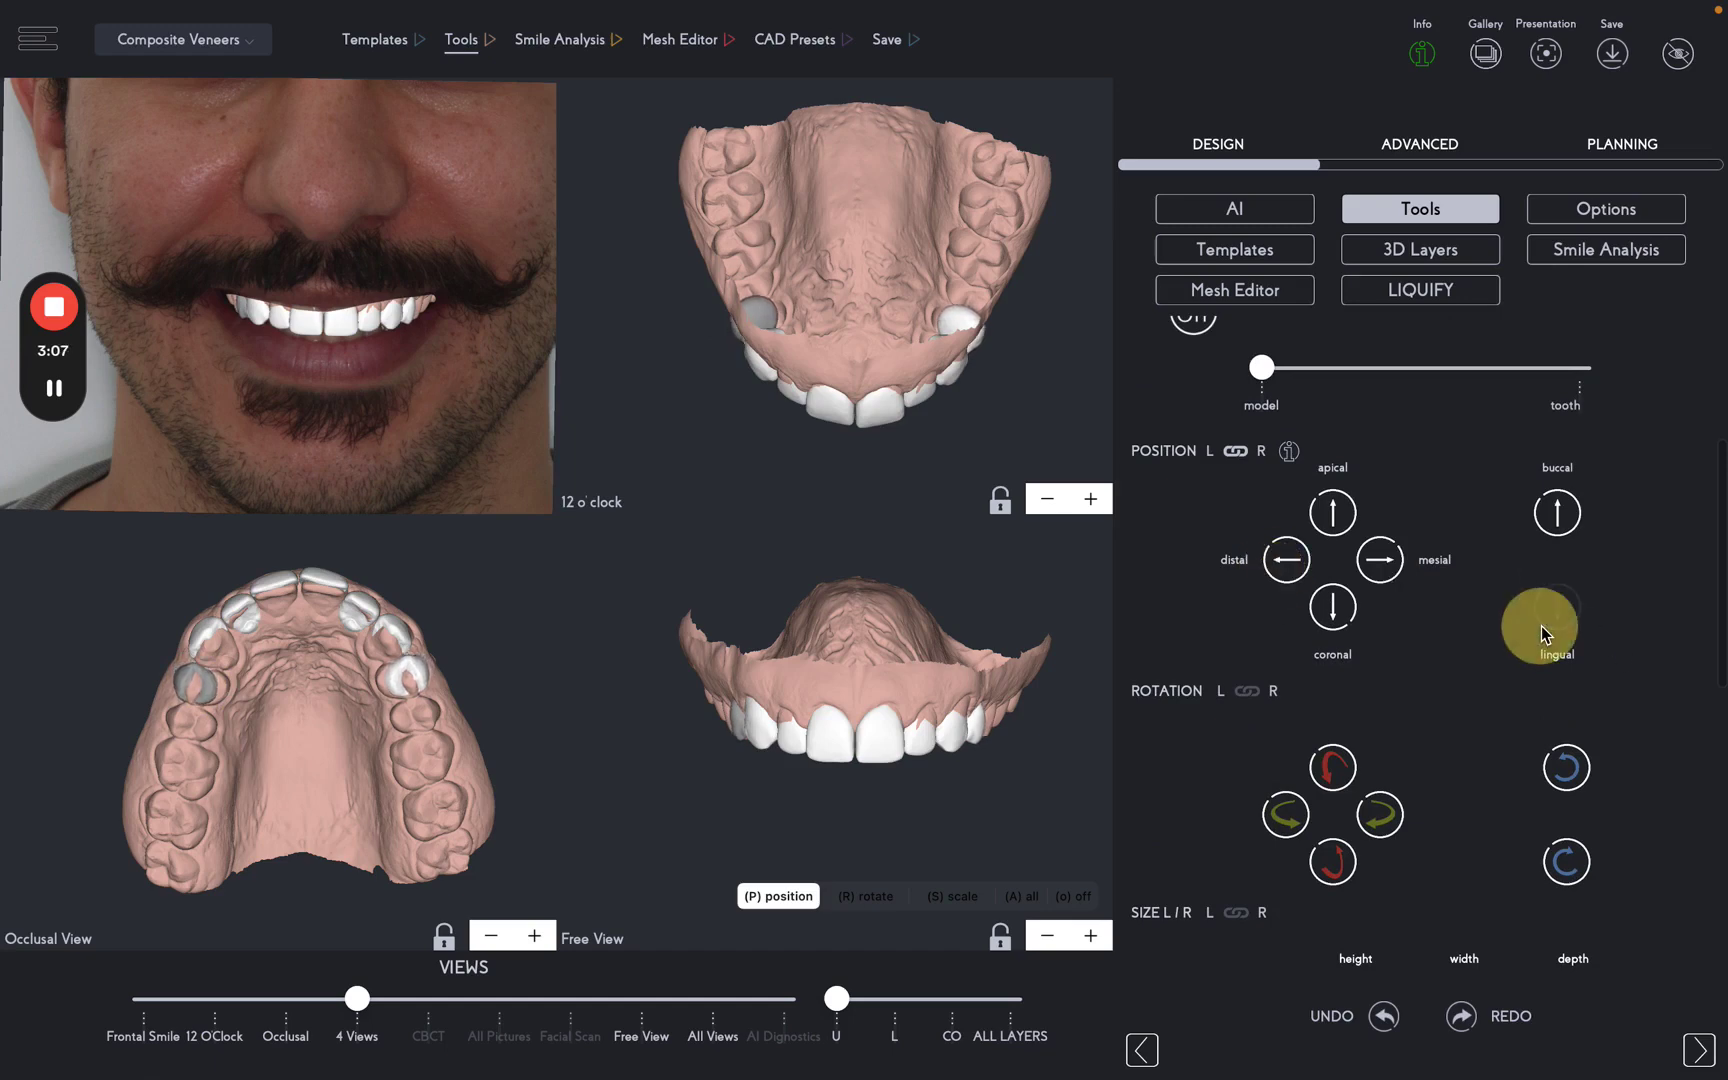
Link left and right sizing and increase the width of the upper first premolars.
scroll(1380, 688, "down", 1)
scroll(1380, 690, "down", 1)
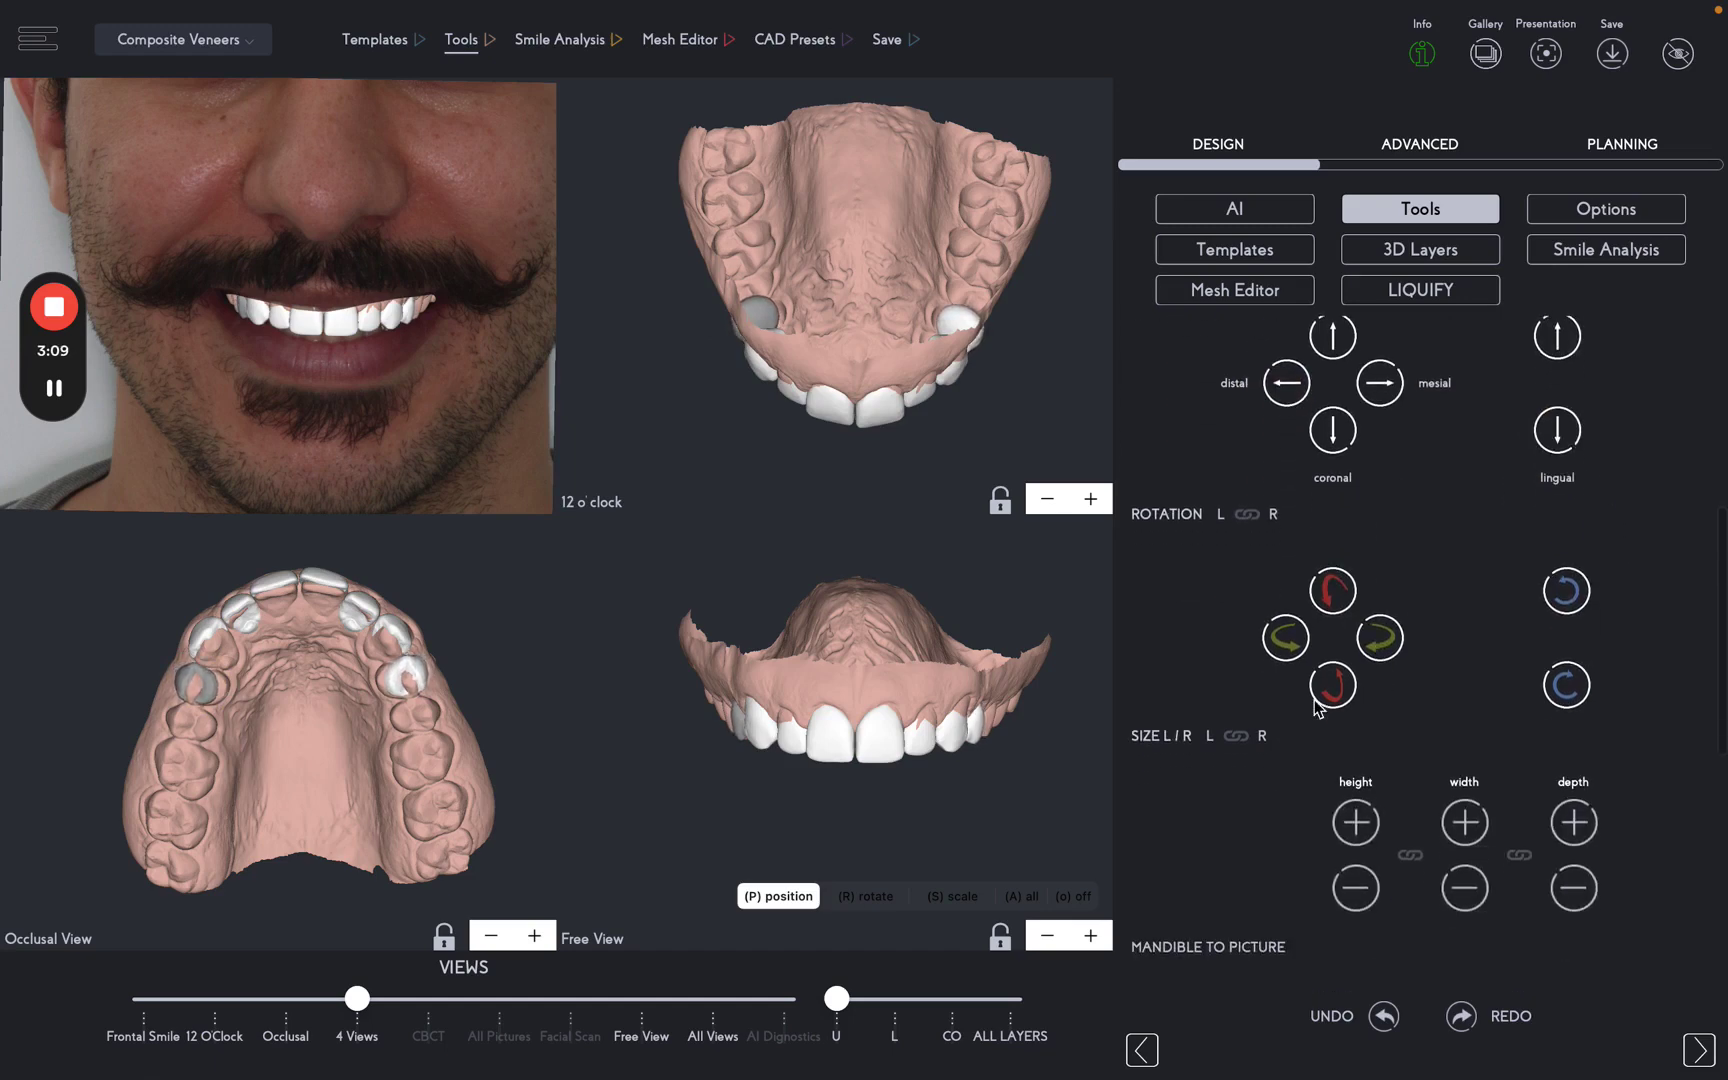
left_click(1239, 737)
left_click(1466, 818)
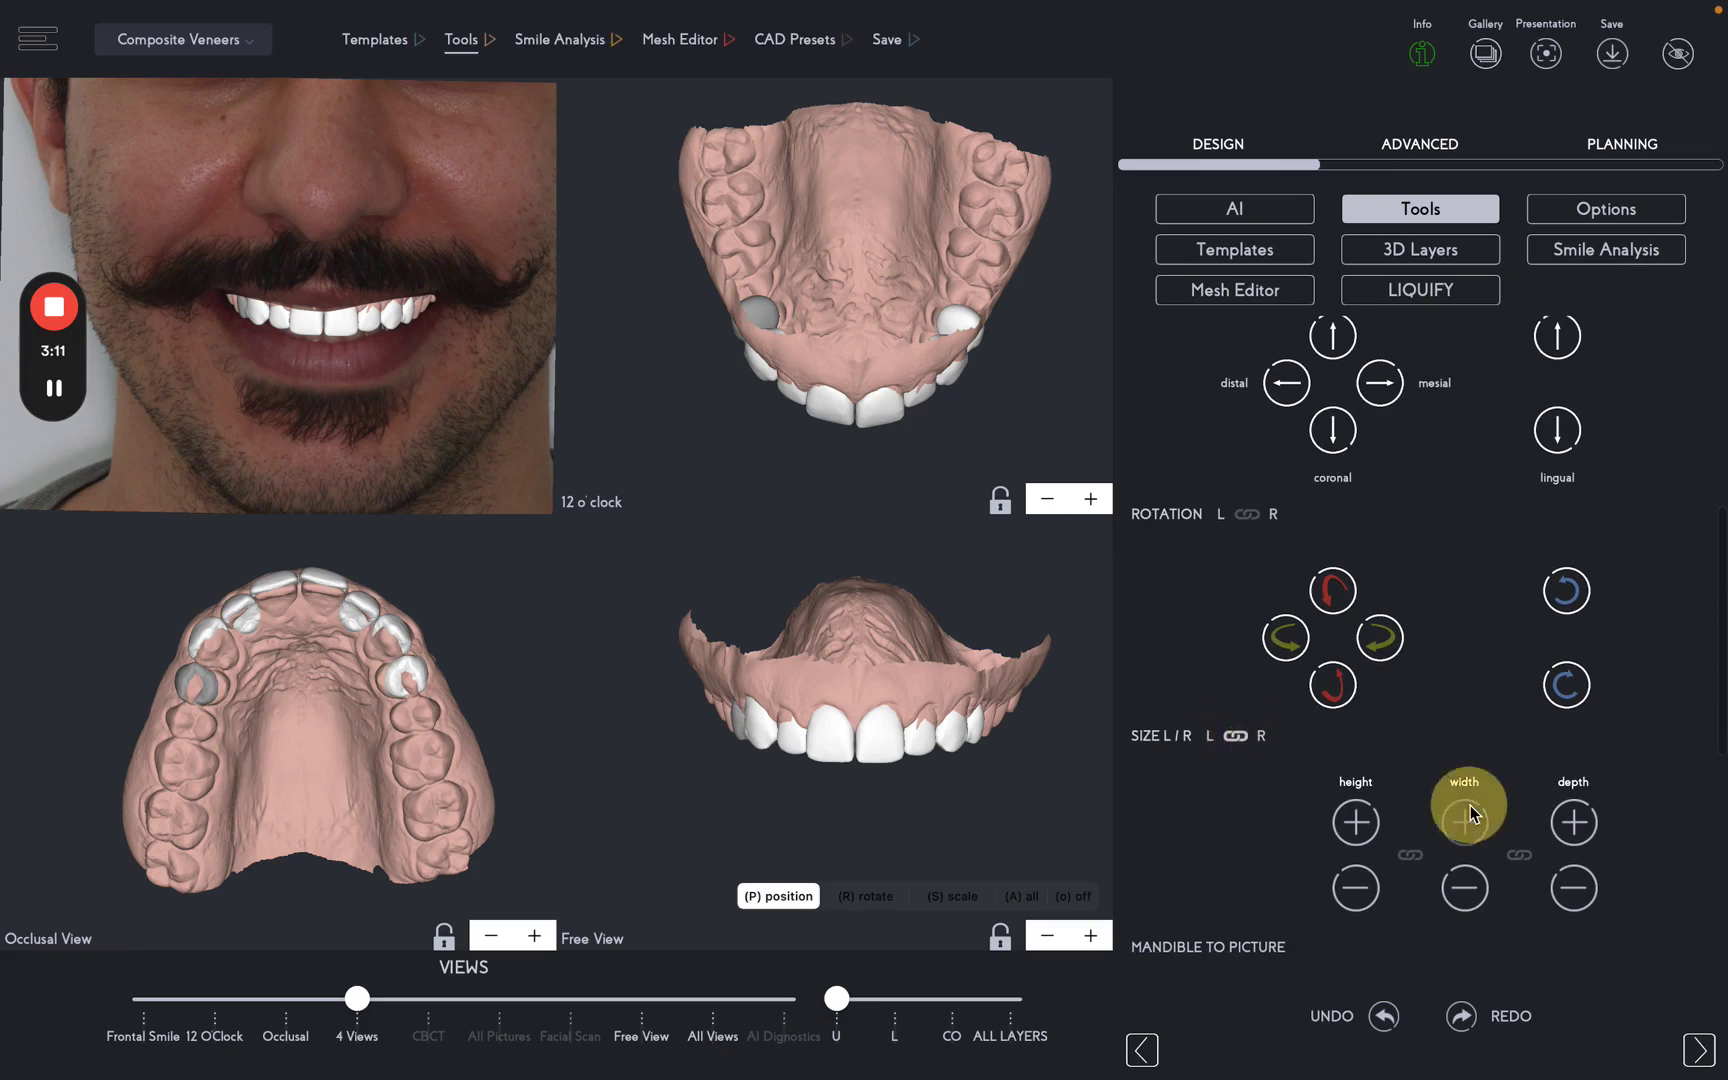
left_click(1467, 818)
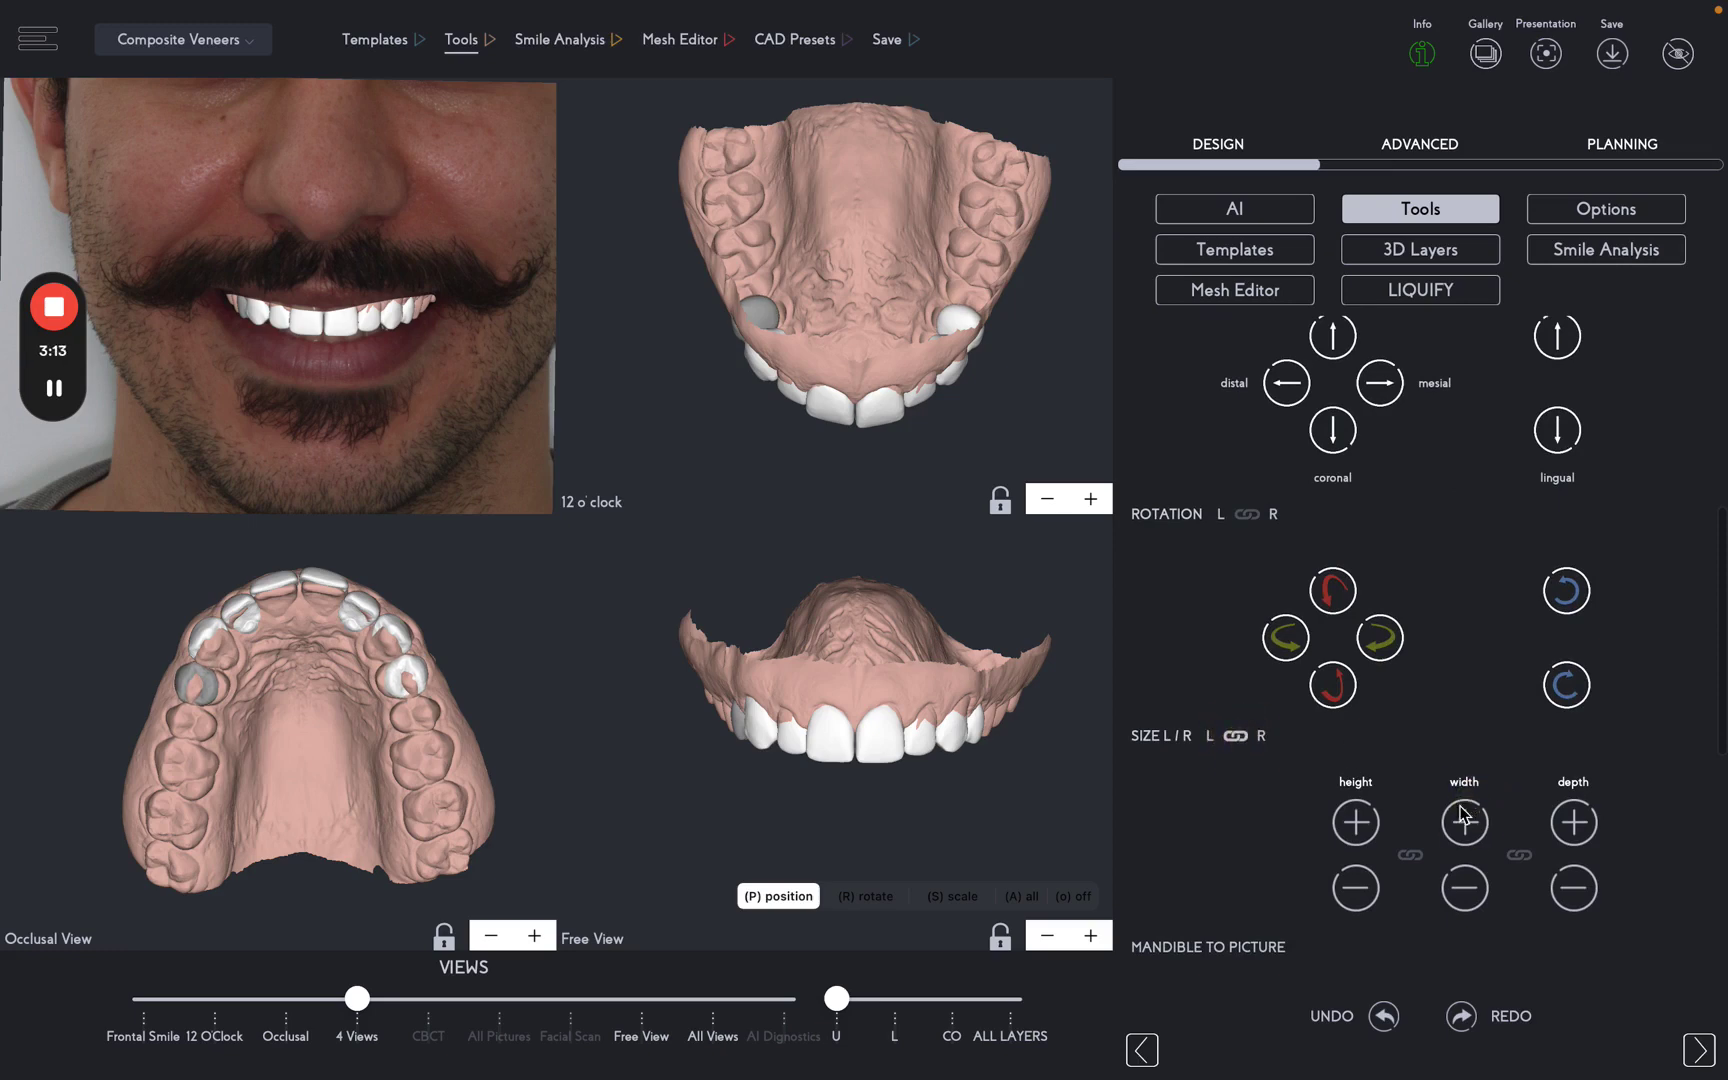
Link left and right rotation and rotate the upper canines about their vertical axis, using the upper right one.
left_click(253, 318)
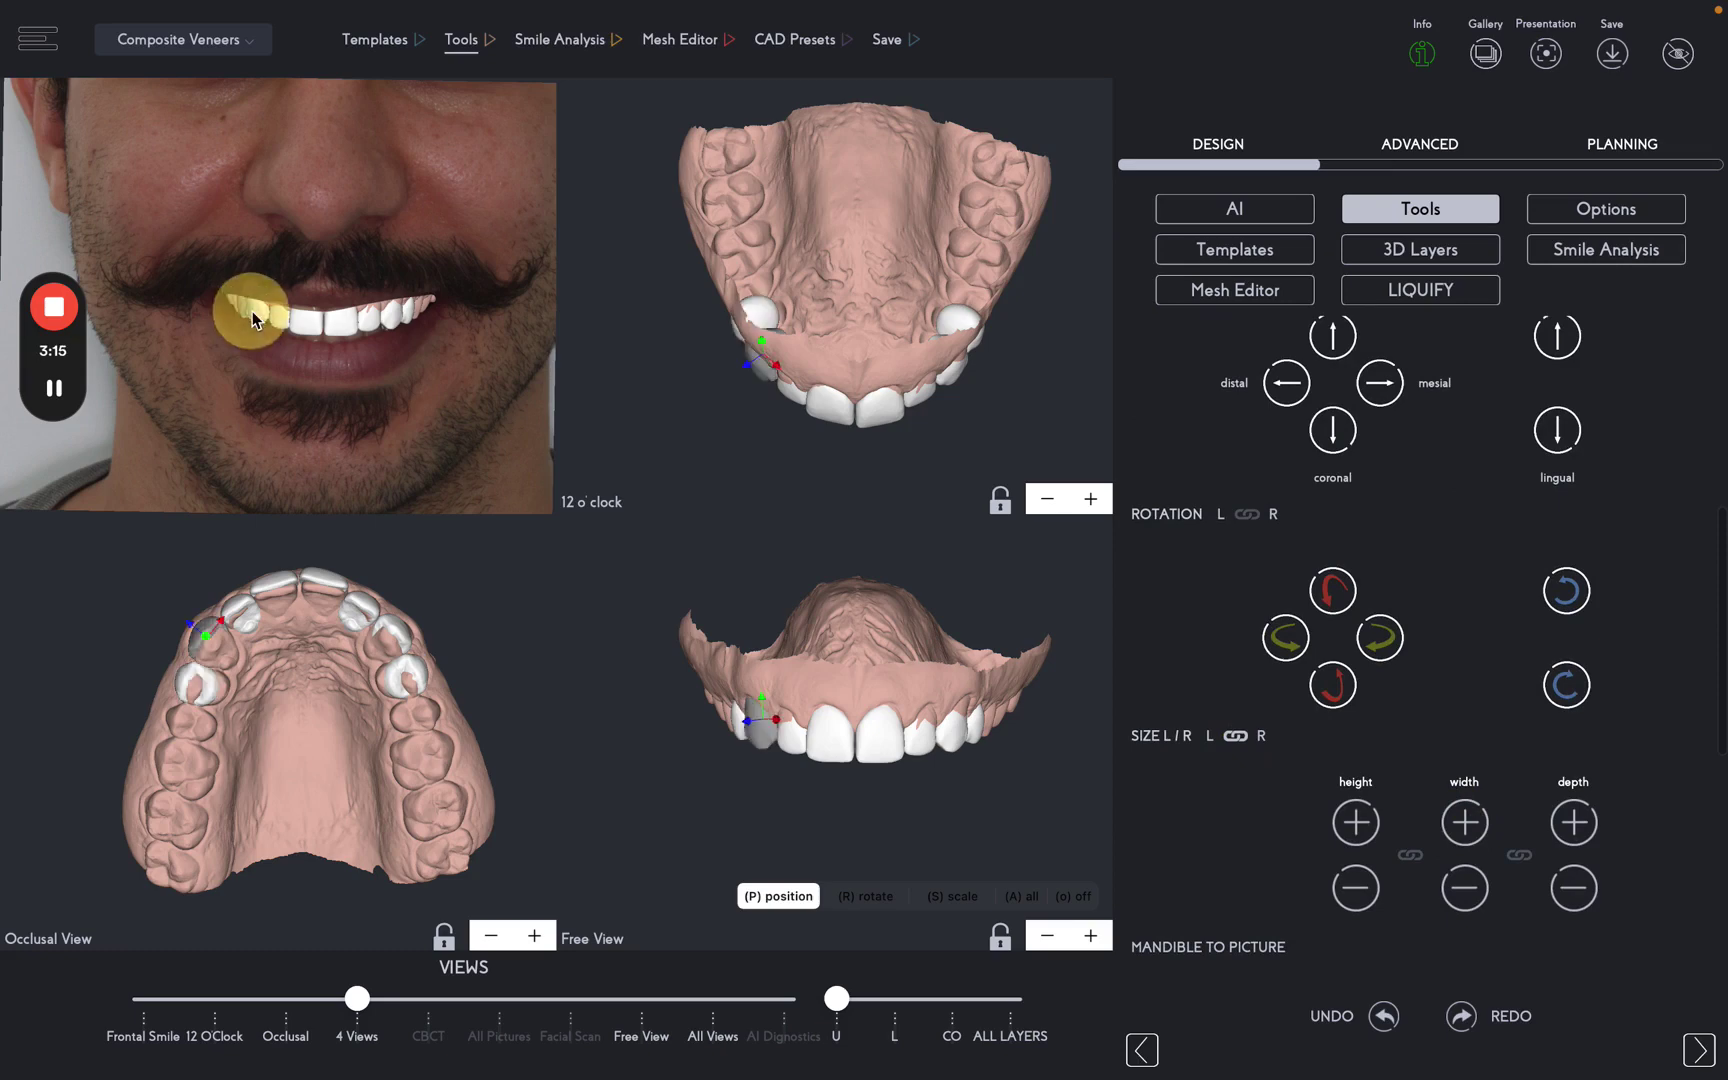
left_click(1245, 518)
left_click(1380, 636)
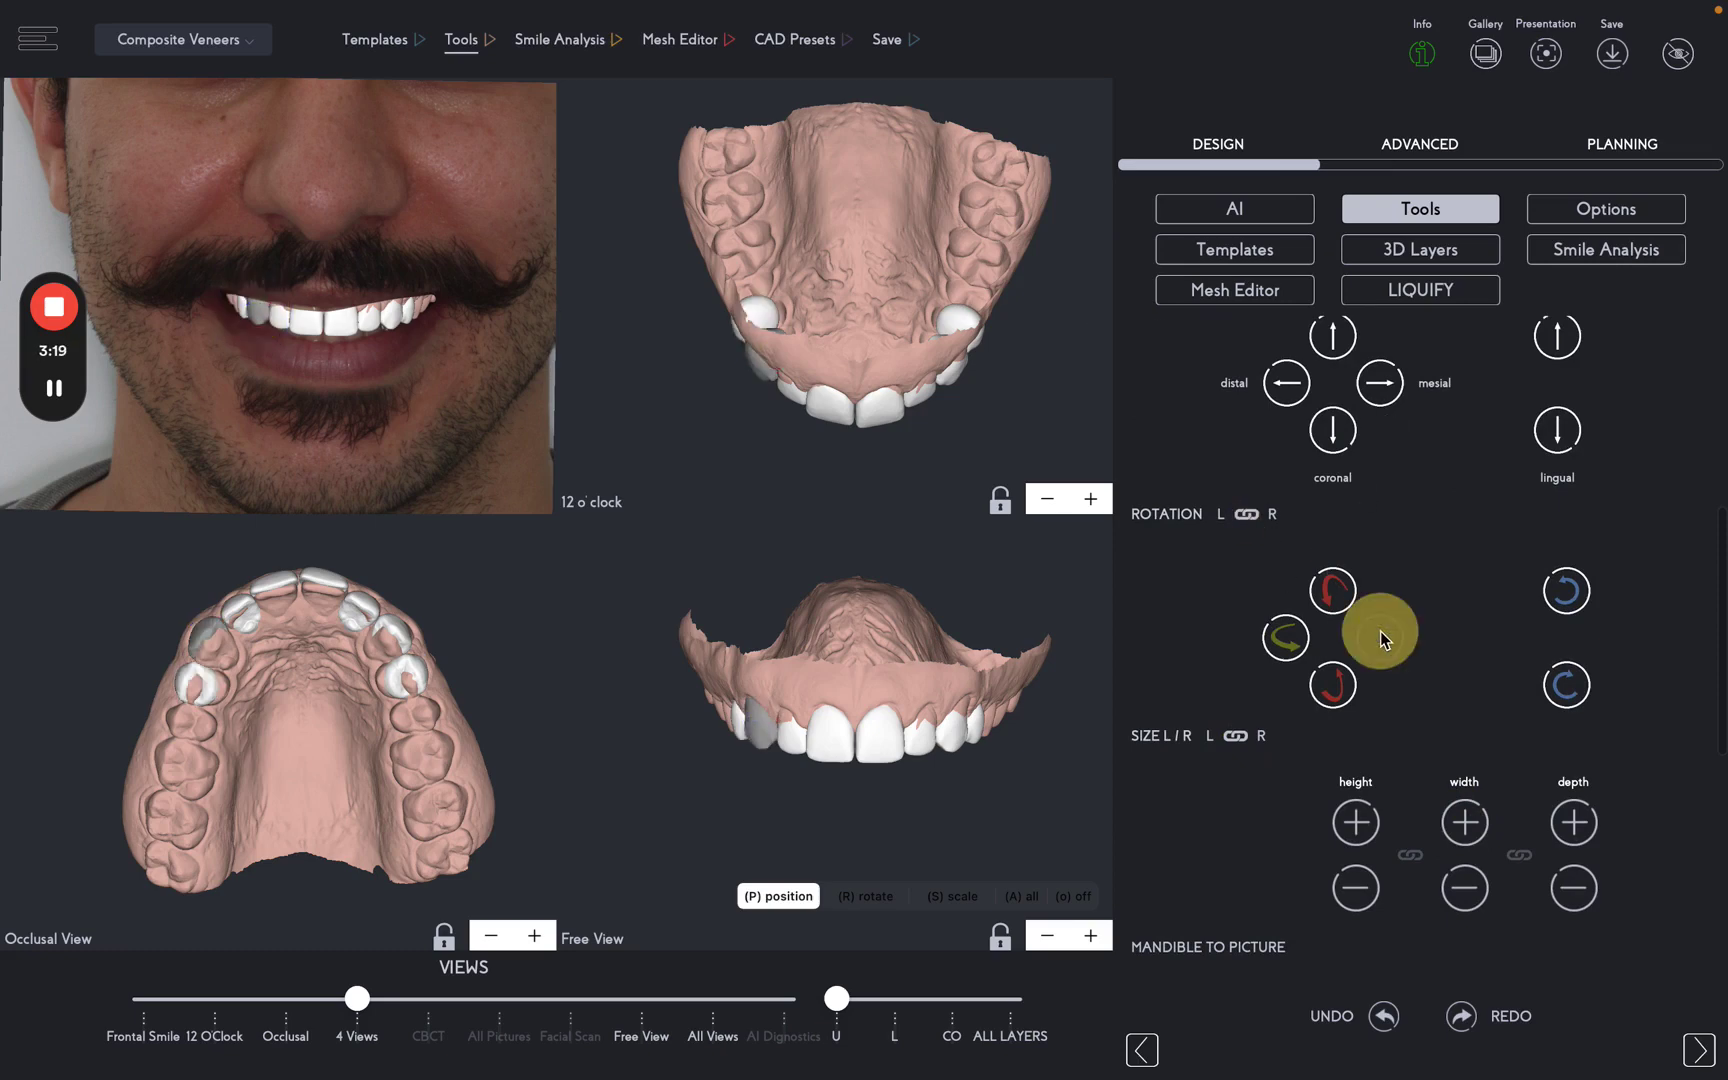
scroll(1369, 436, "up", 3)
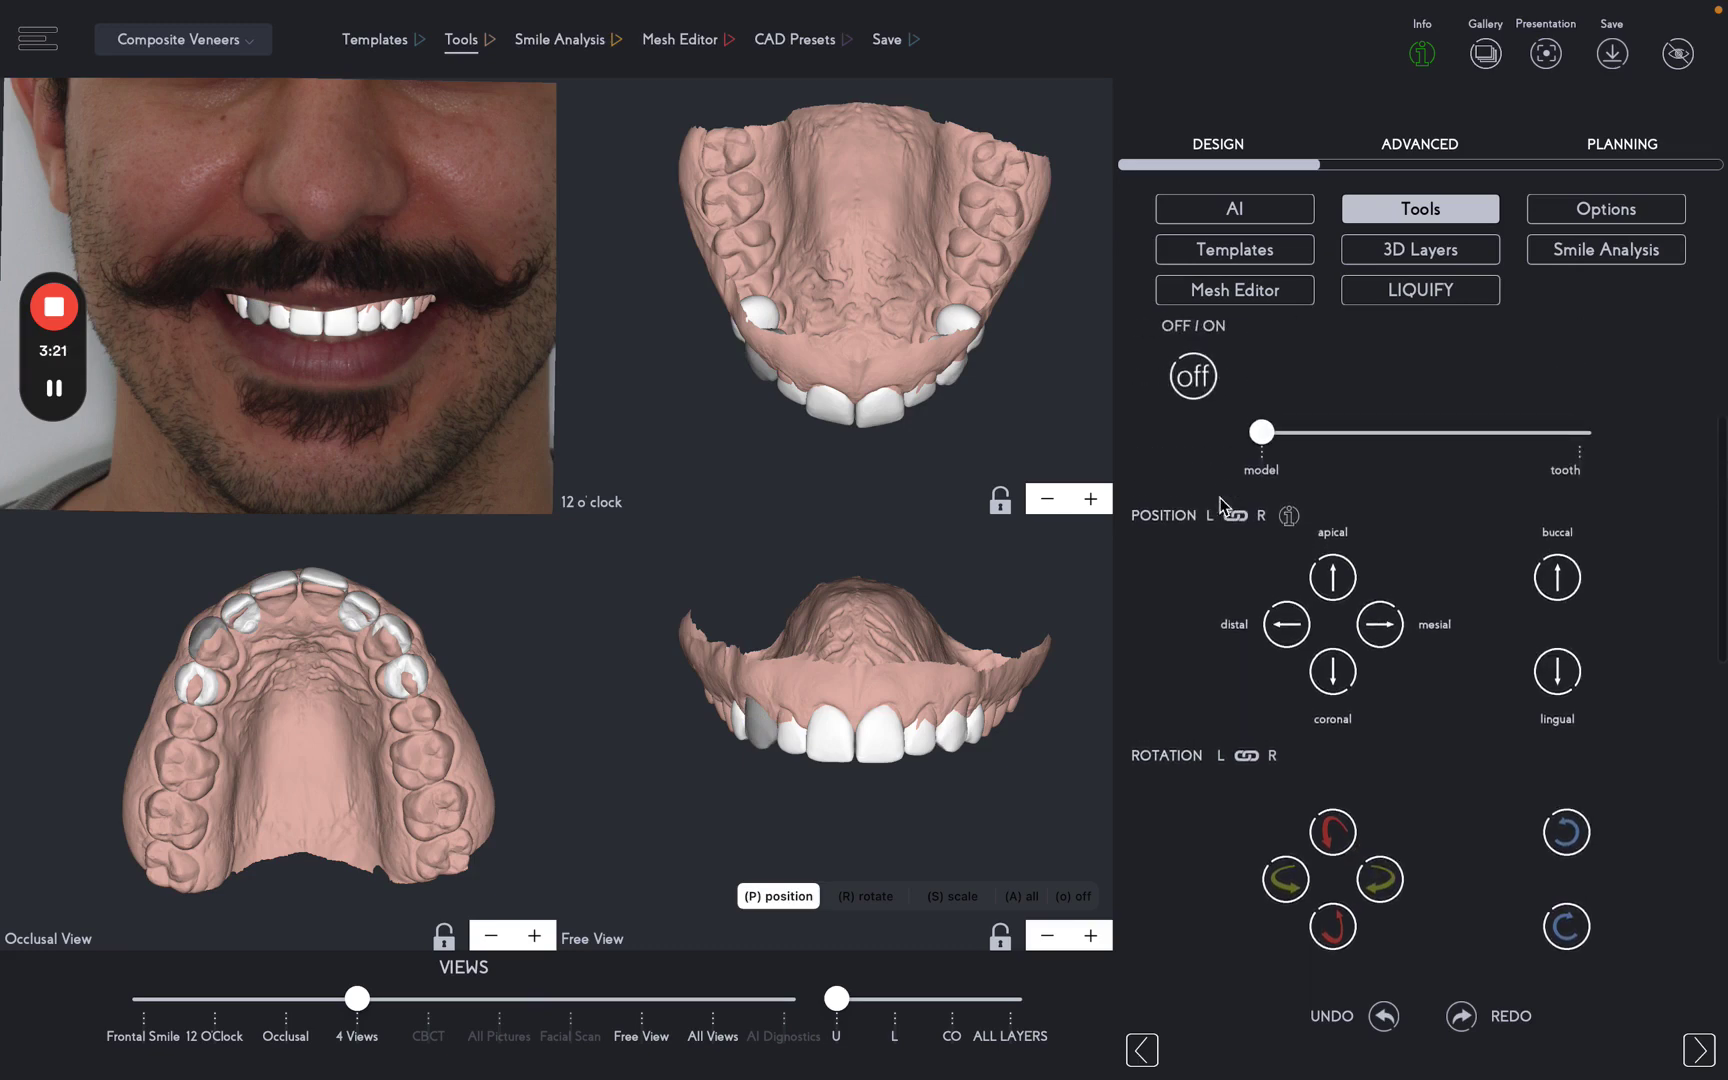
Move the upper canines lingually, then shift the upper lateral incisors buccally and distally with left and right positioning linked.
left_click(1556, 665)
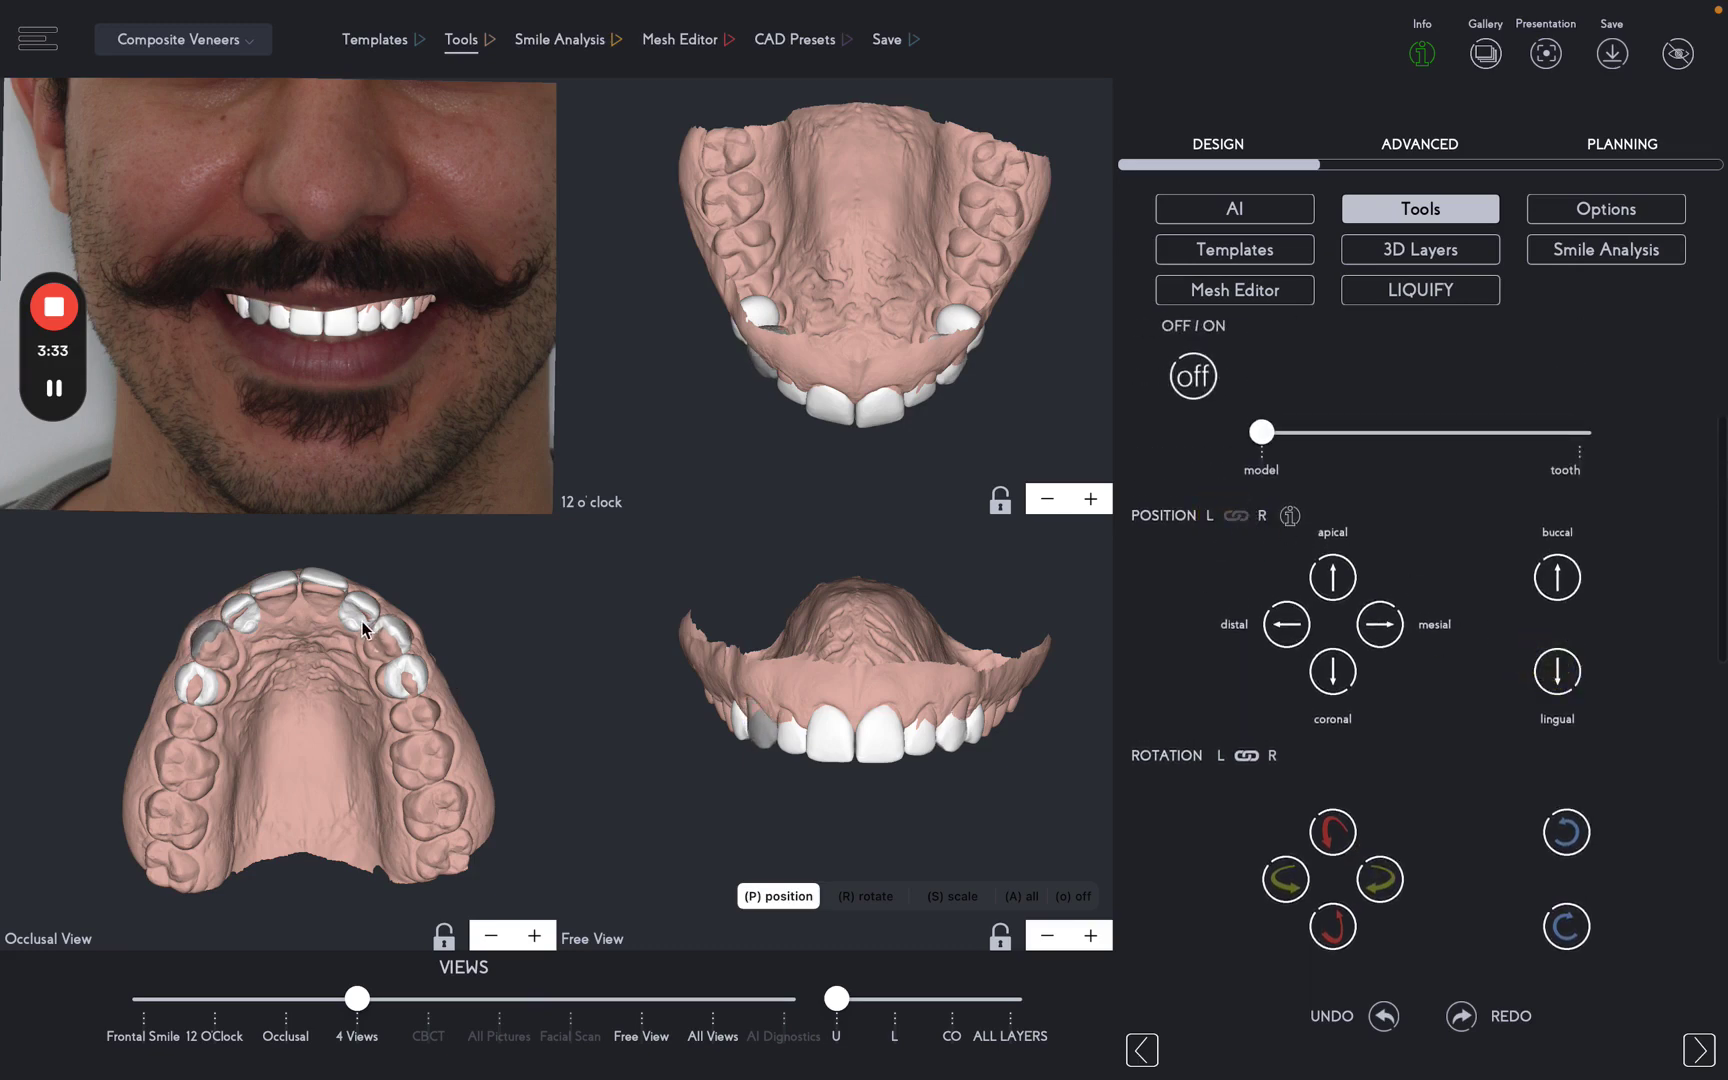
left_click(371, 620)
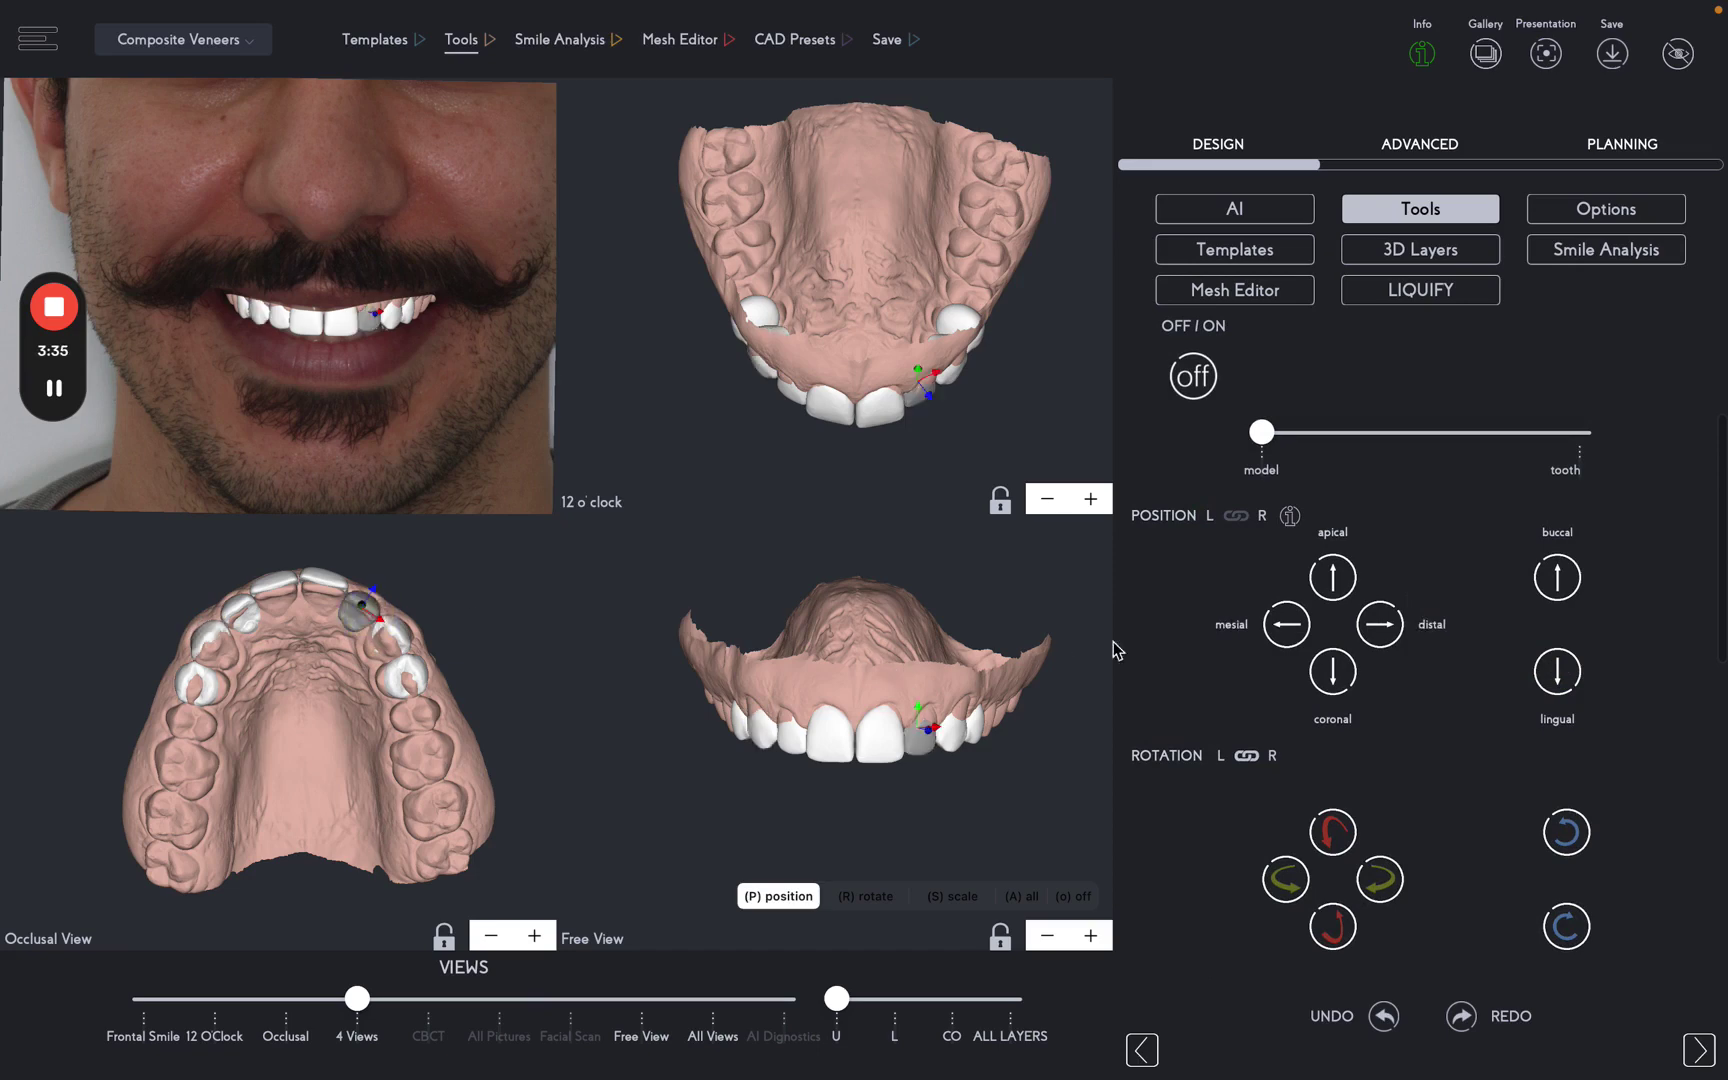
left_click(1236, 515)
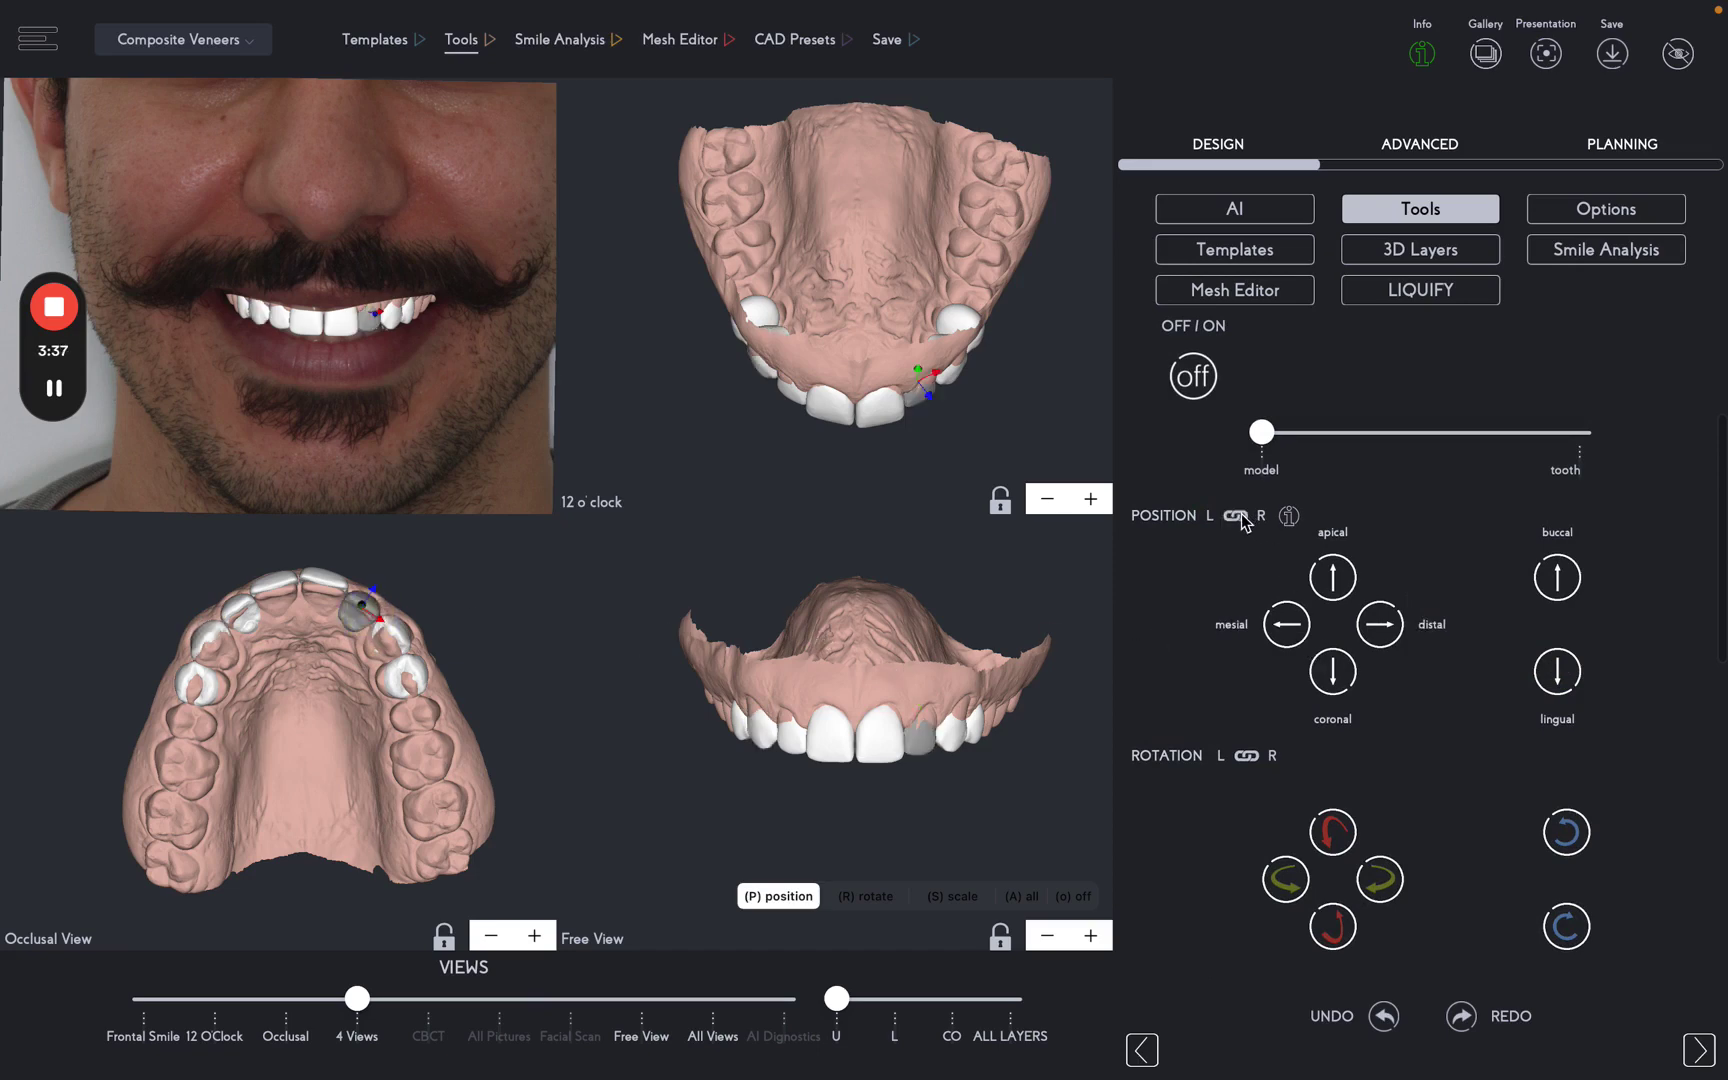
left_click(1557, 580)
left_click(1405, 622)
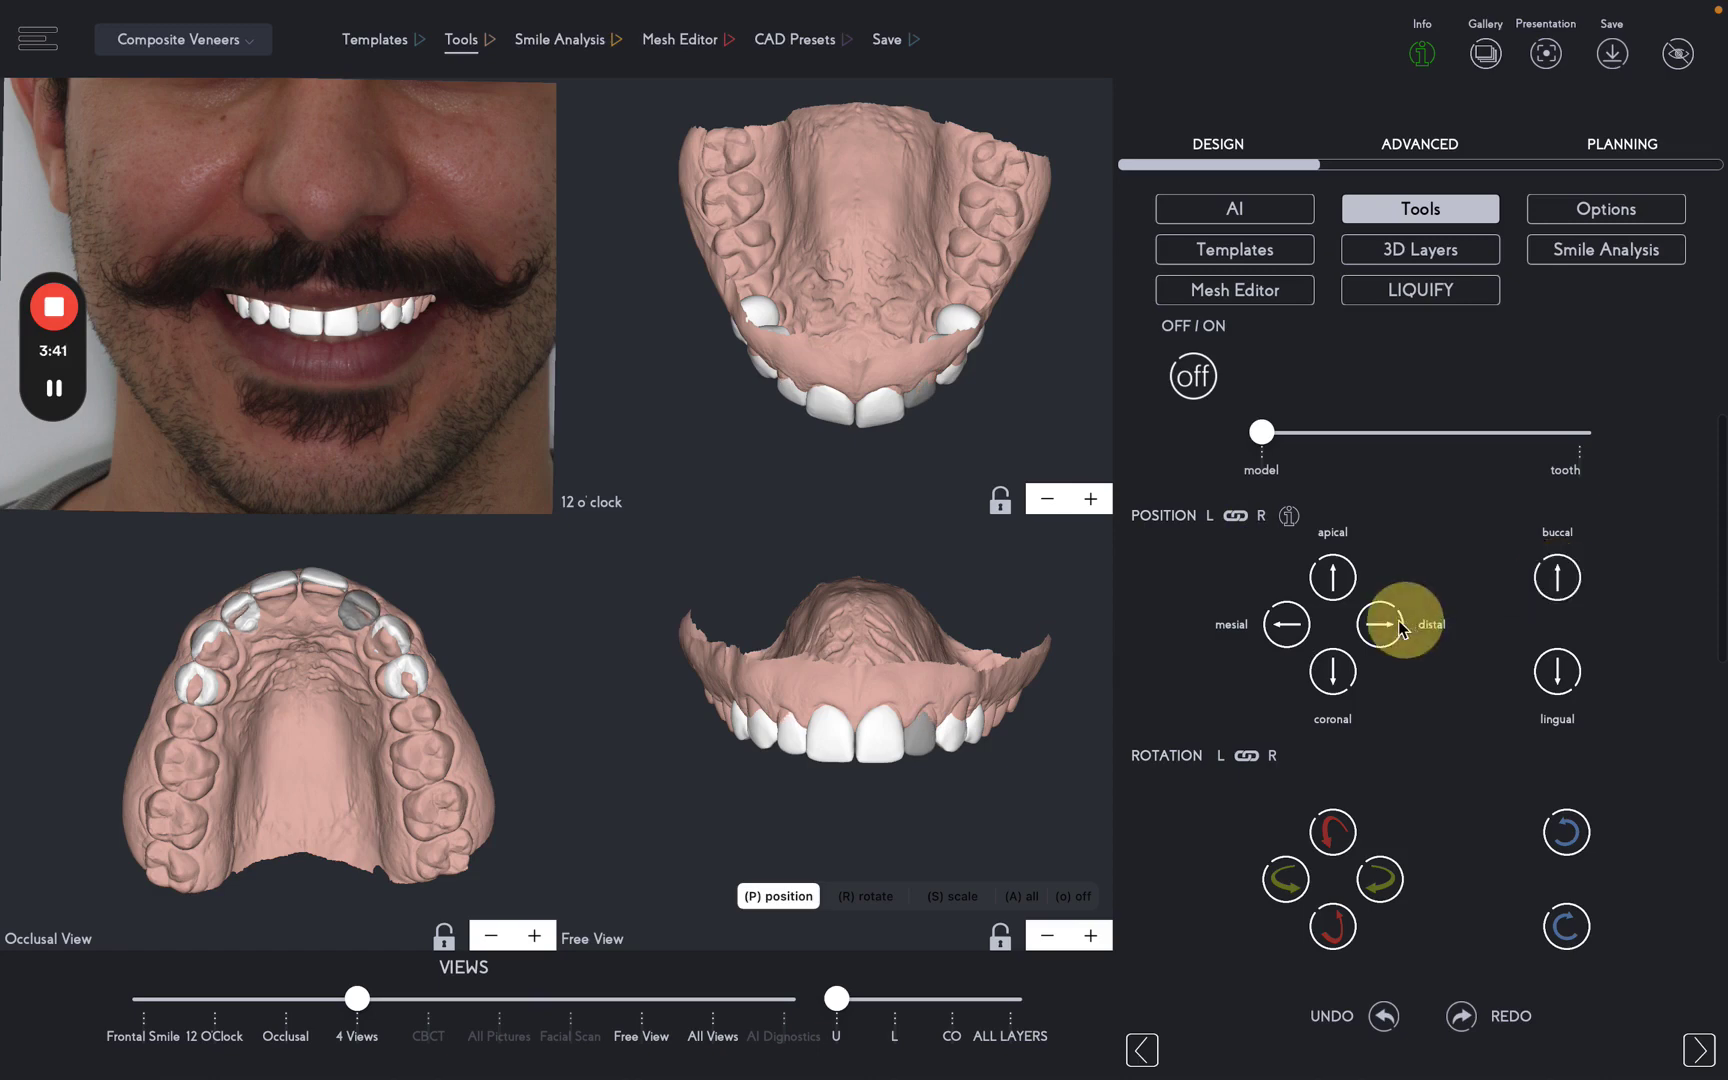
left_click(1389, 620)
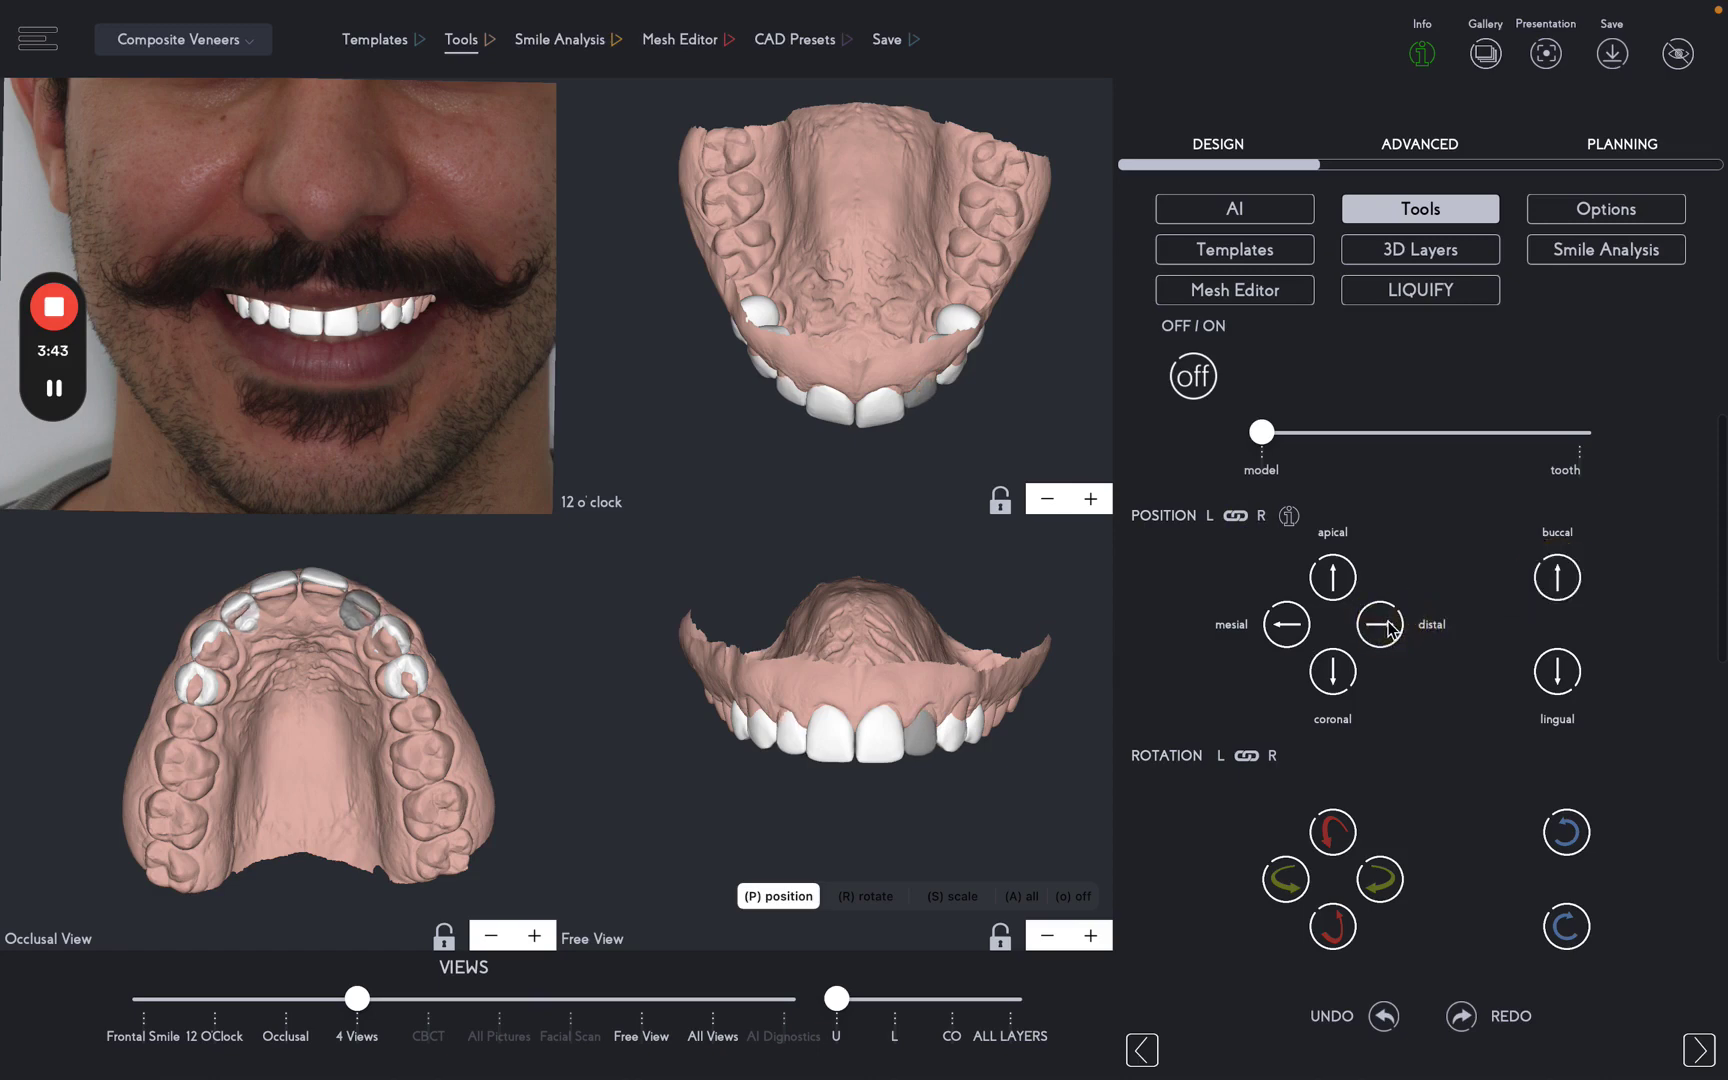
Link left and right positioning and move both upper central incisors lingually, starting from the upper right one.
left_click(272, 583)
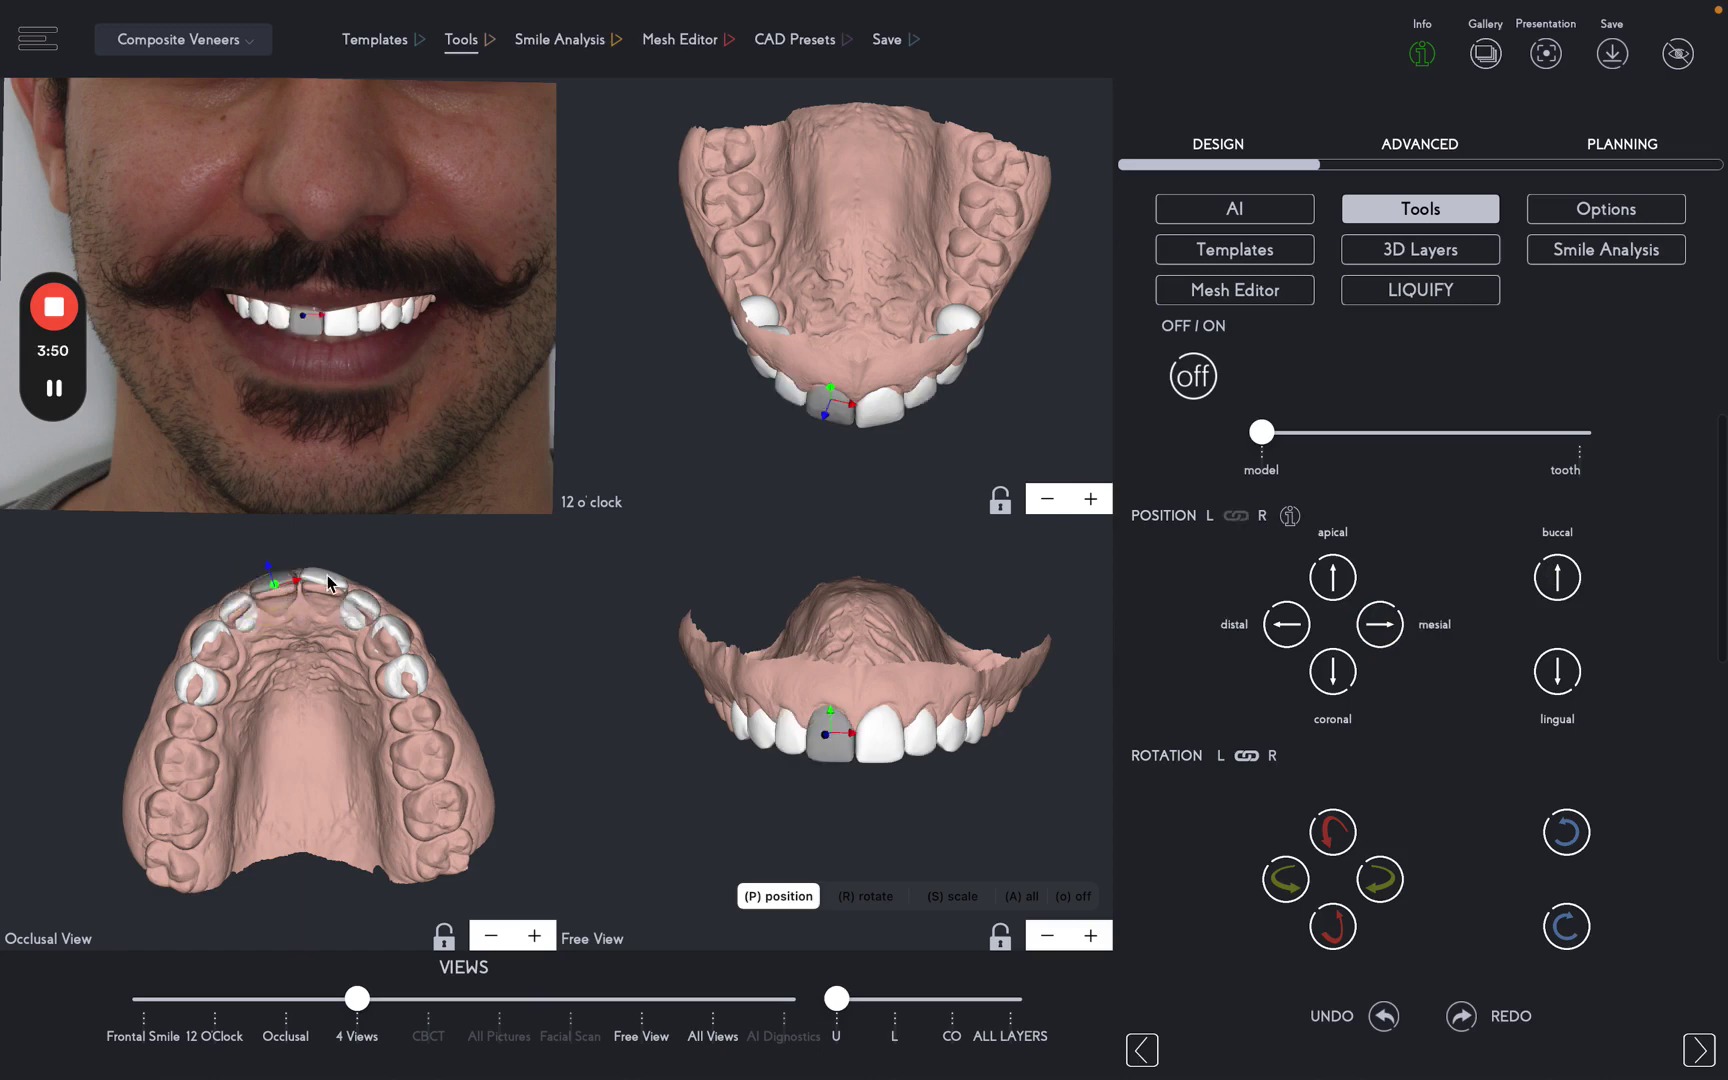
left_click(1235, 515)
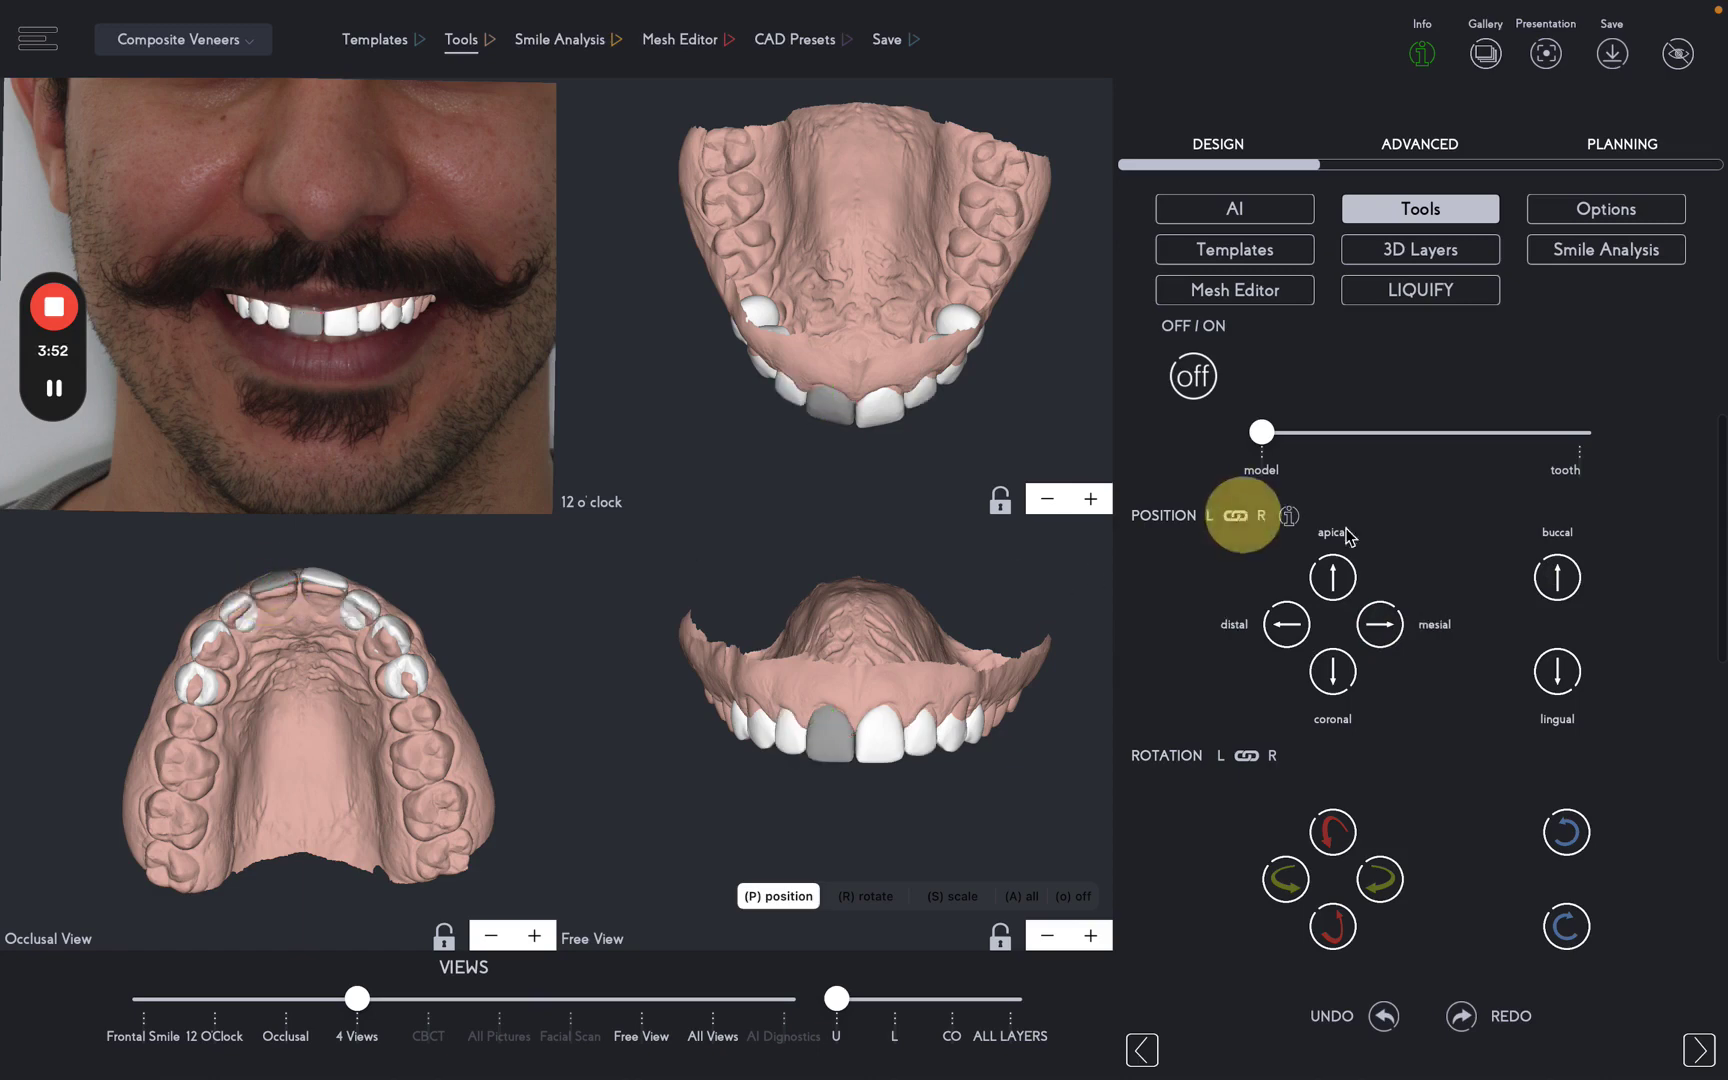
left_click(1552, 676)
left_click(1552, 676)
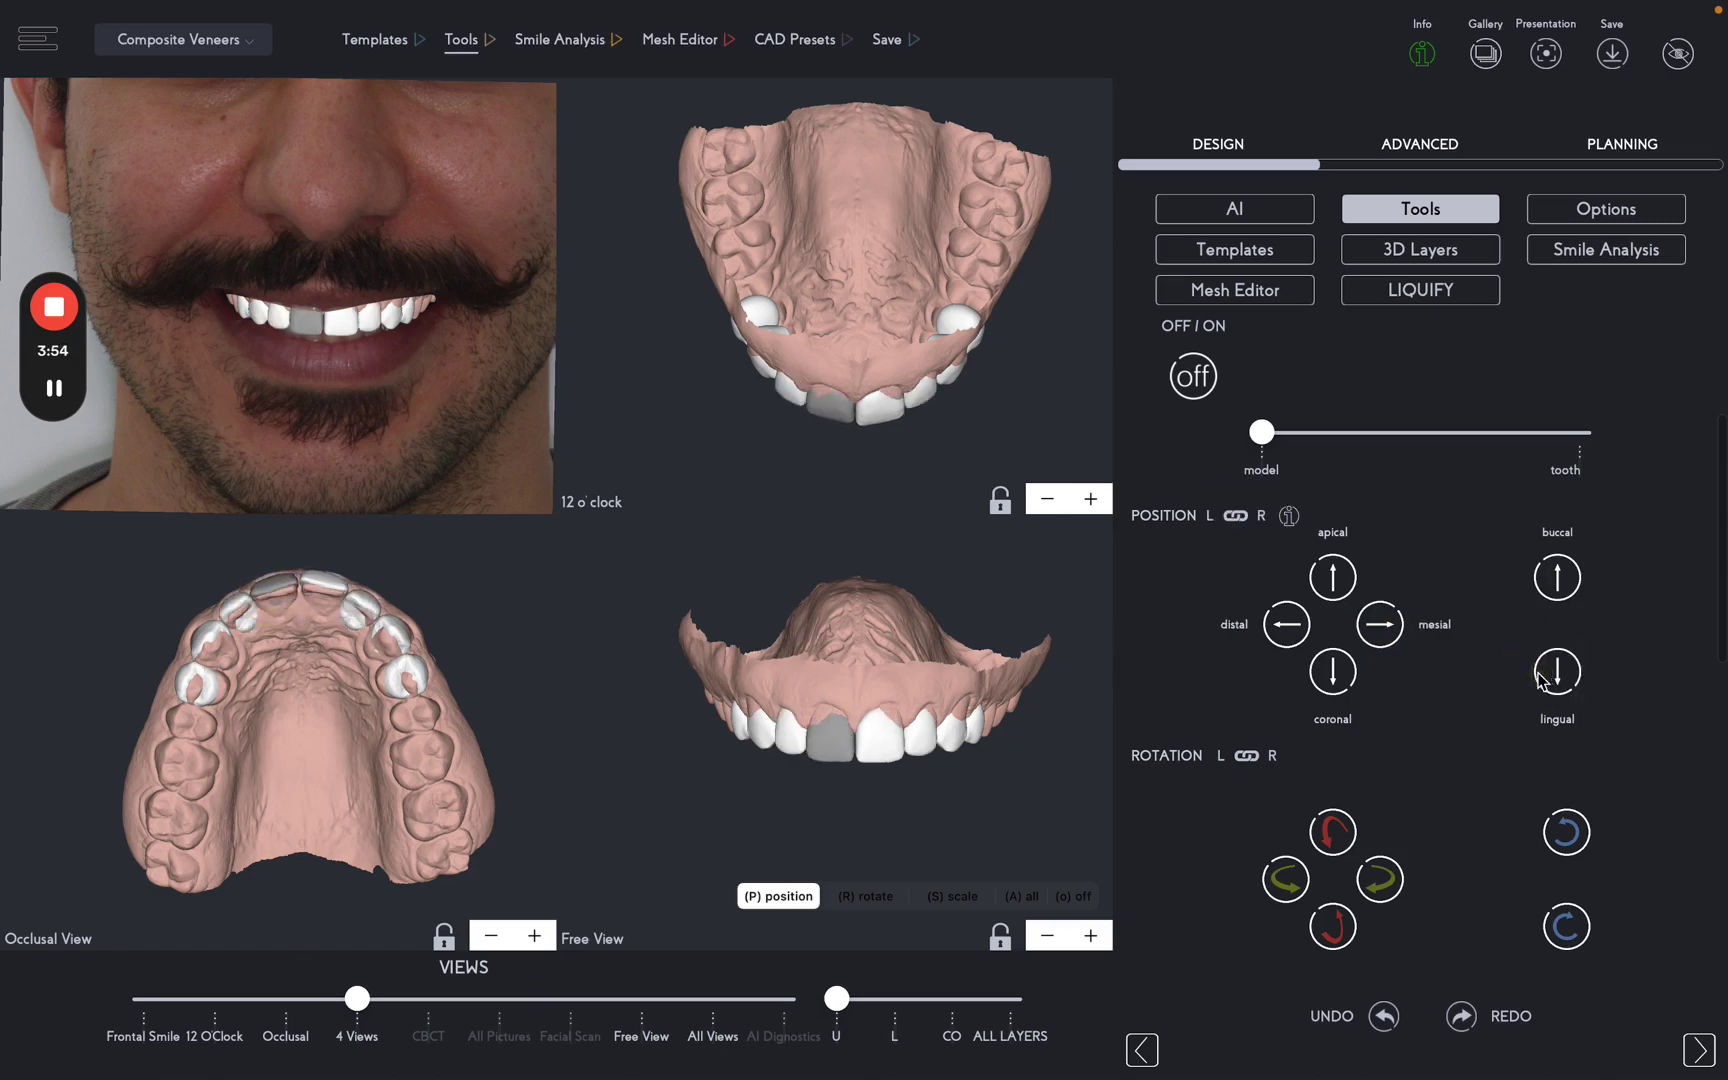
Unlink left and right positioning and move only the upper left central incisor lingually.
left_click(328, 578)
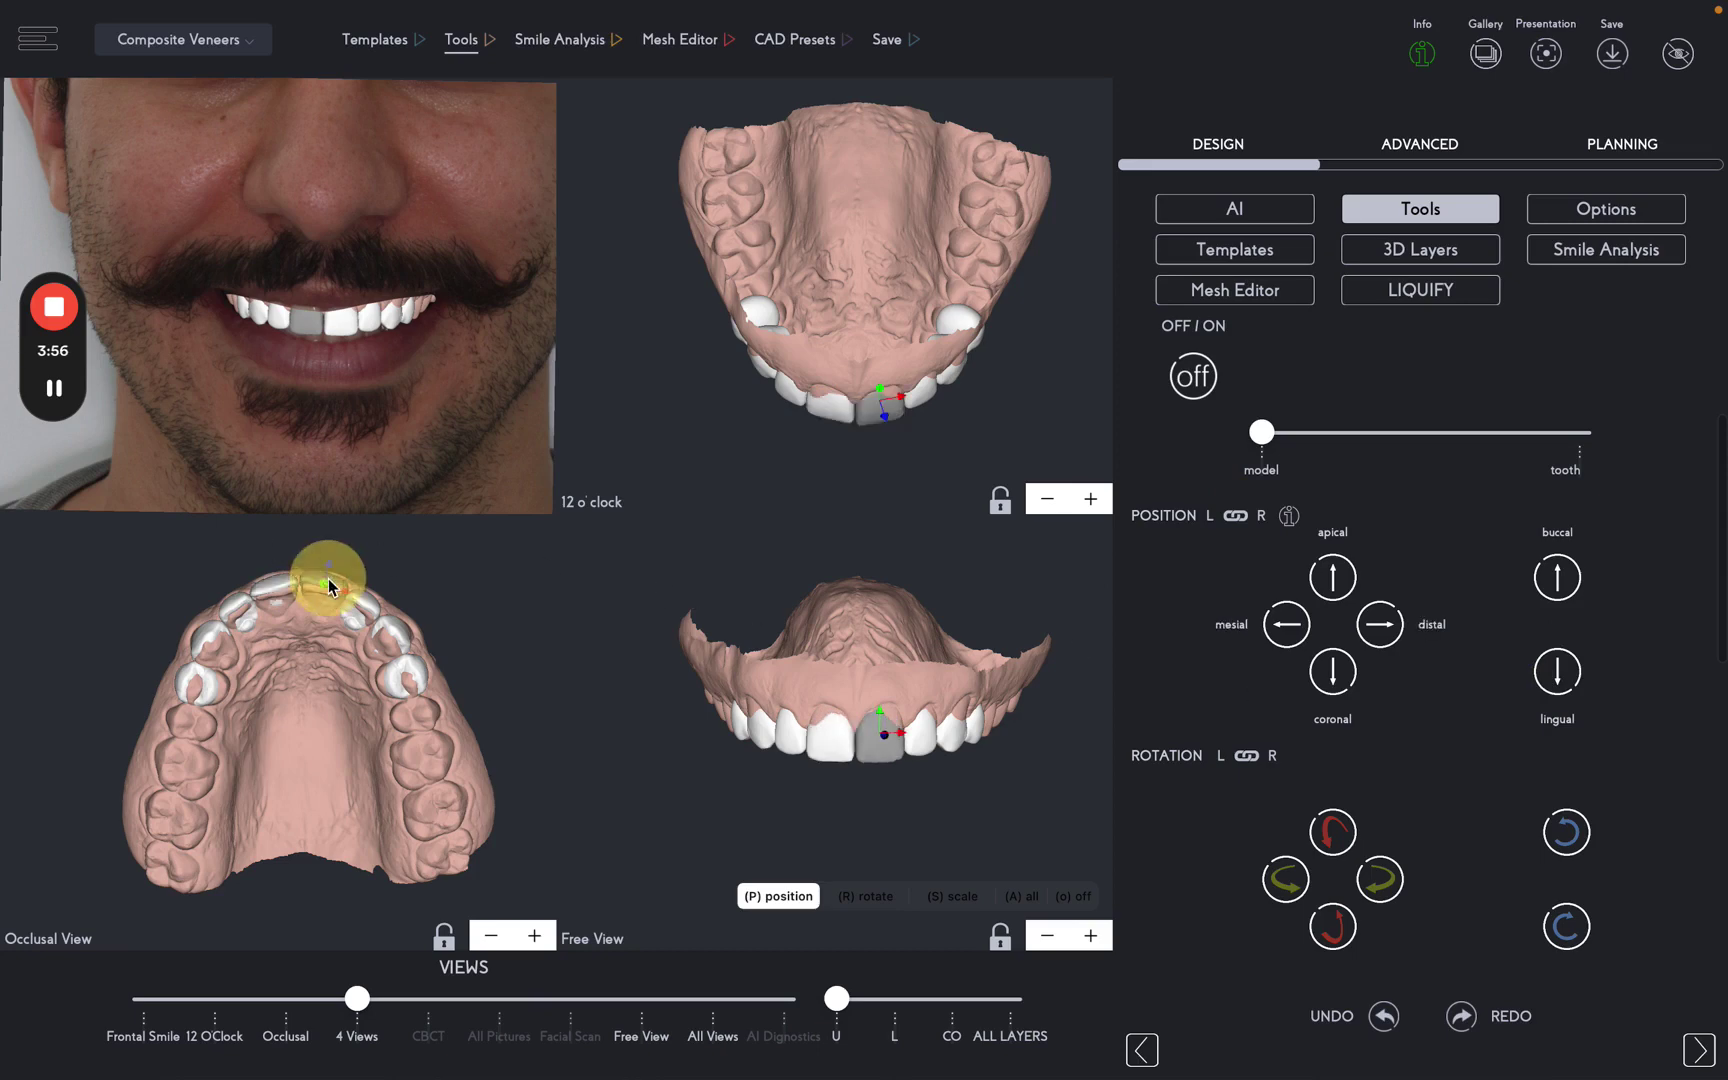
left_click(1236, 515)
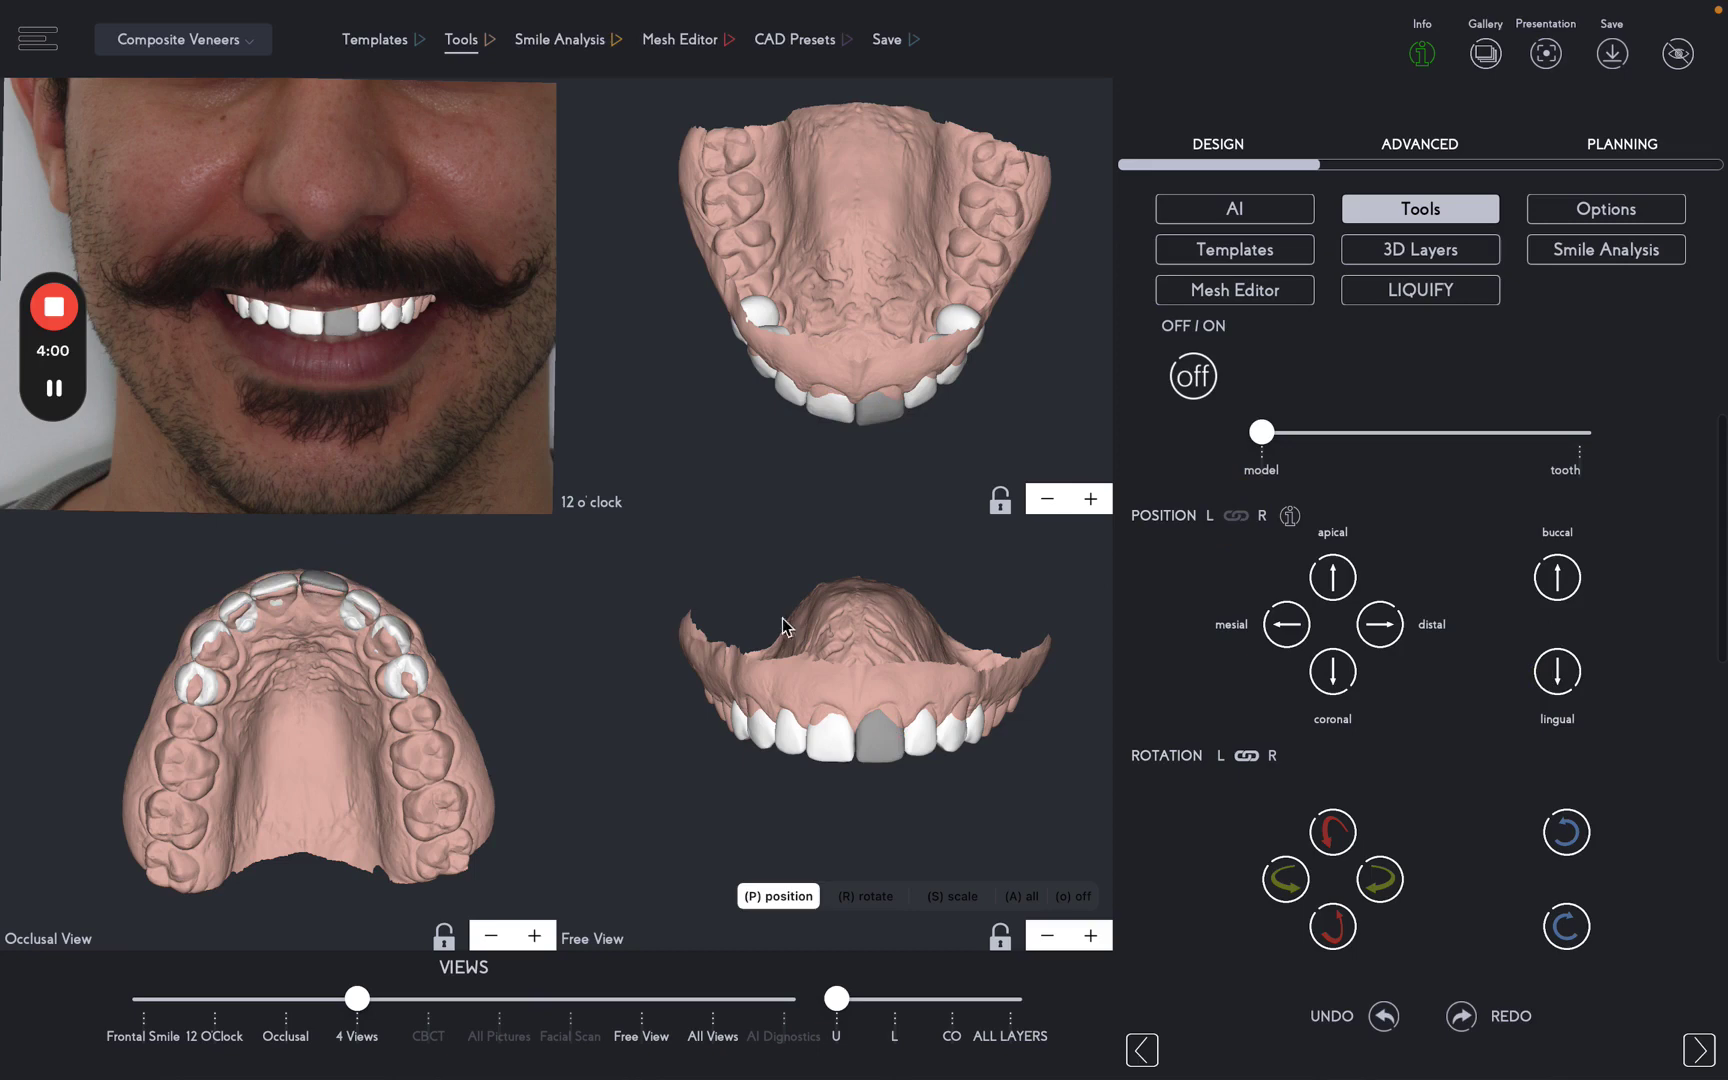
left_click(1564, 670)
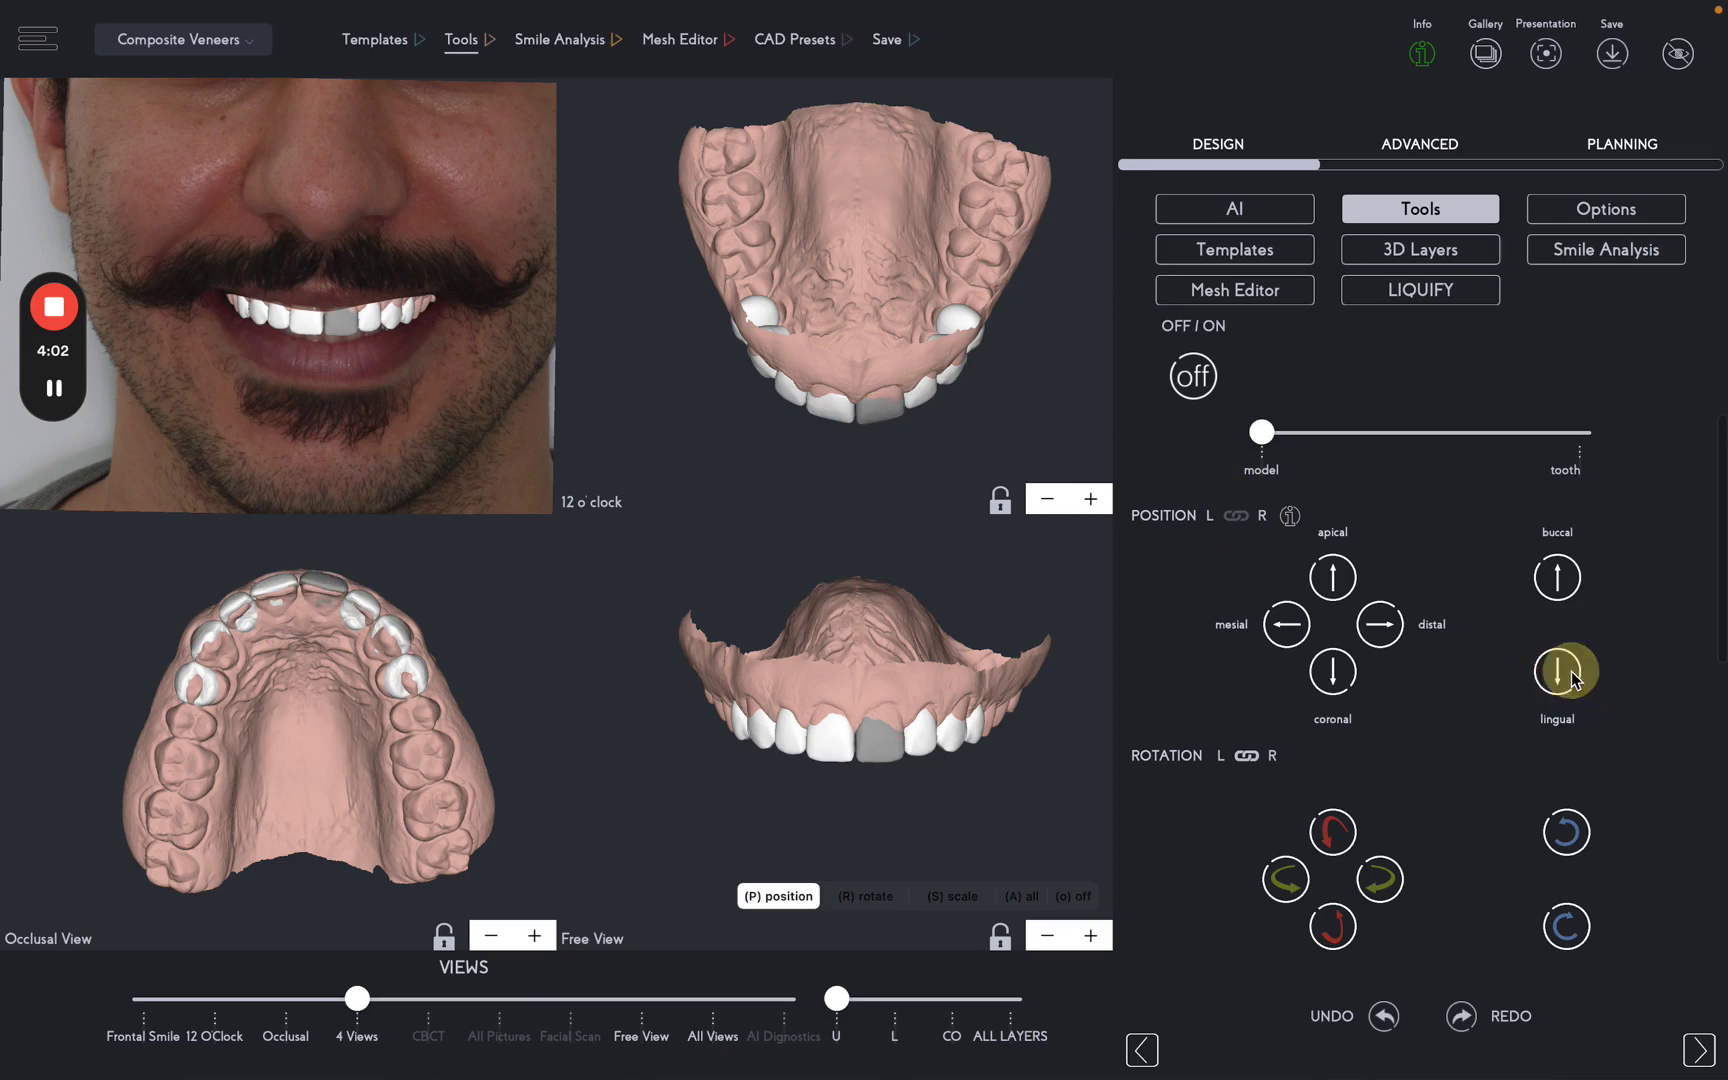
left_click(1570, 678)
With left and right rotation linked, rotate the upper central incisors about their vertical axis and adjust their labiolingual tilt.
scroll(1368, 744, "down", 2)
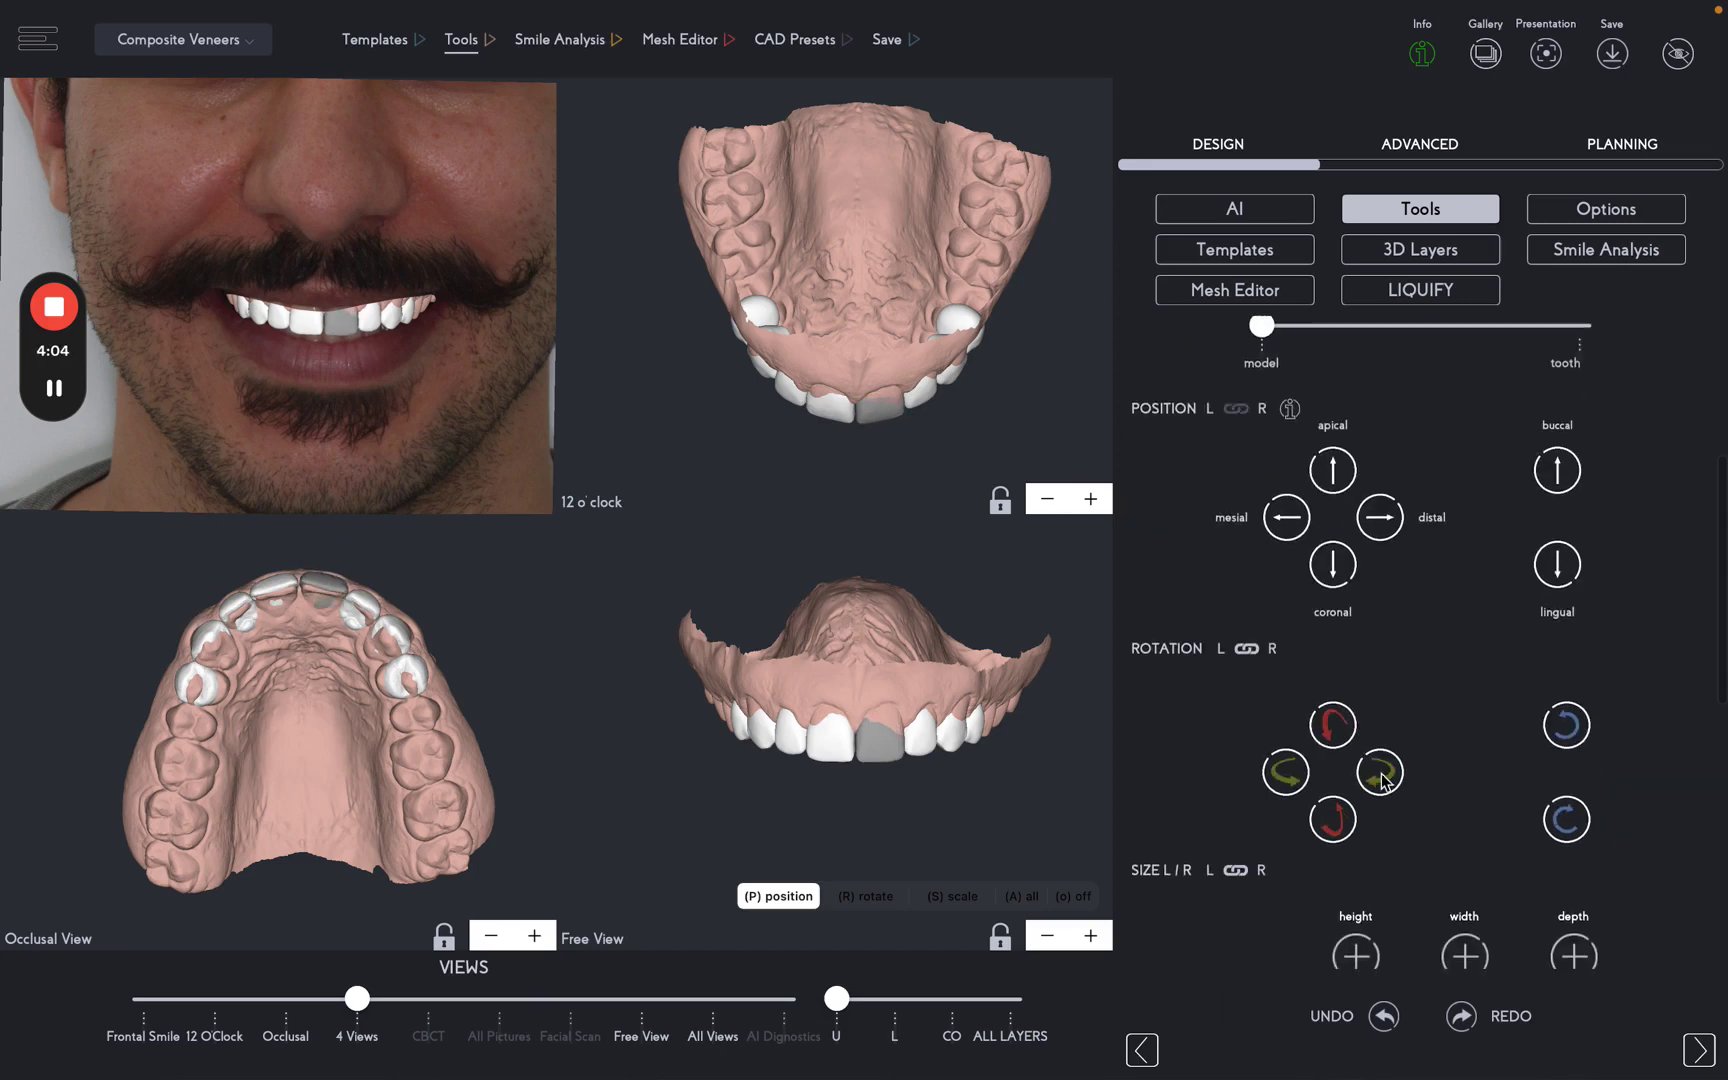
left_click(1382, 776)
left_click(1382, 778)
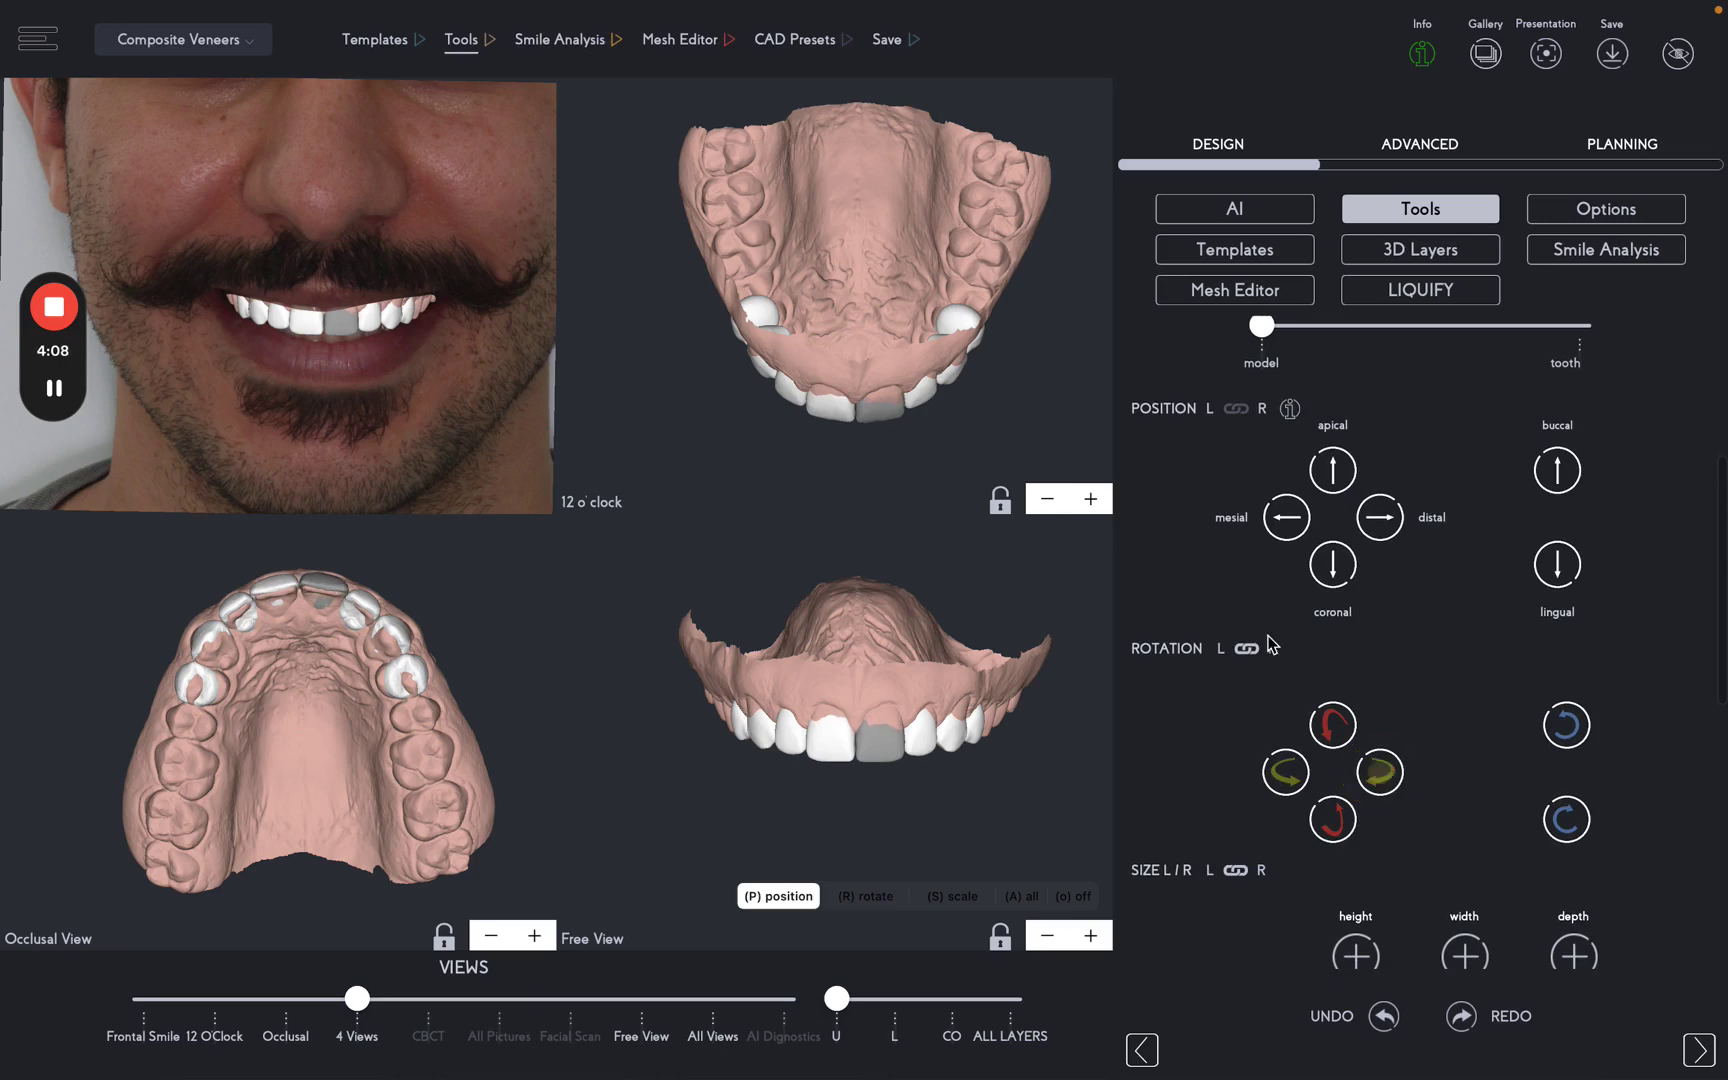
left_click(1316, 708)
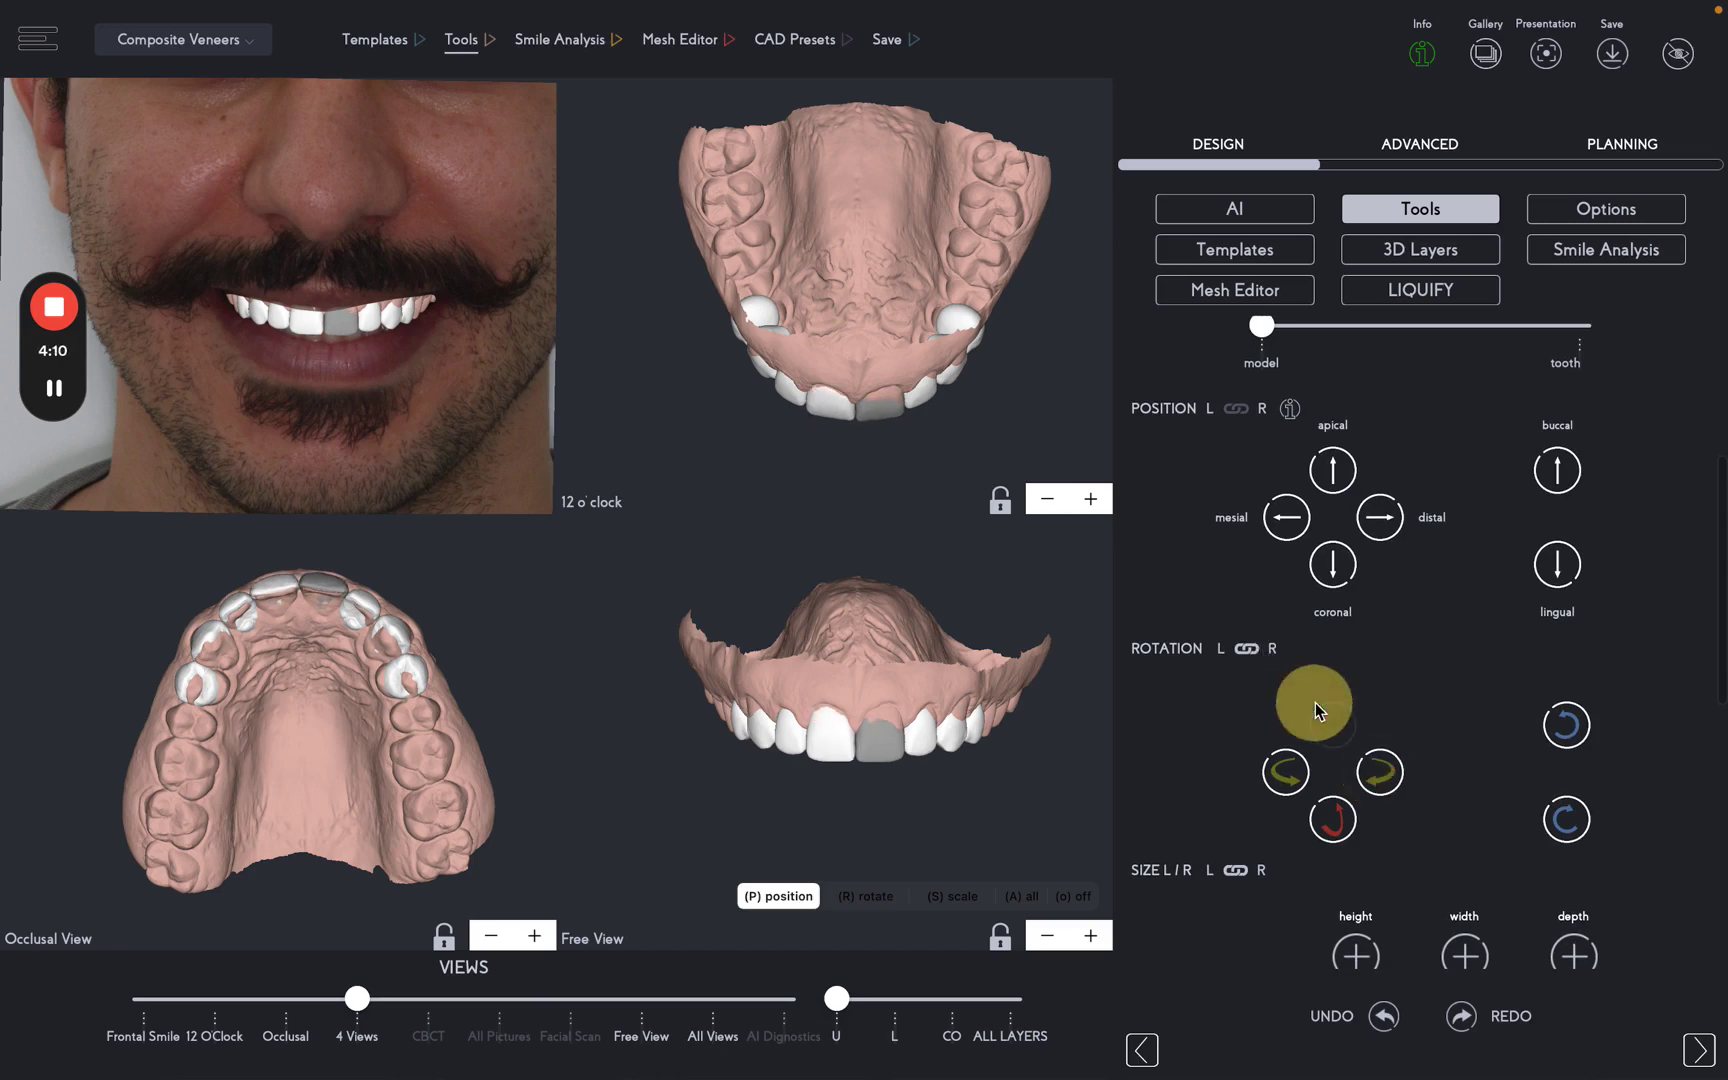
left_click(1331, 818)
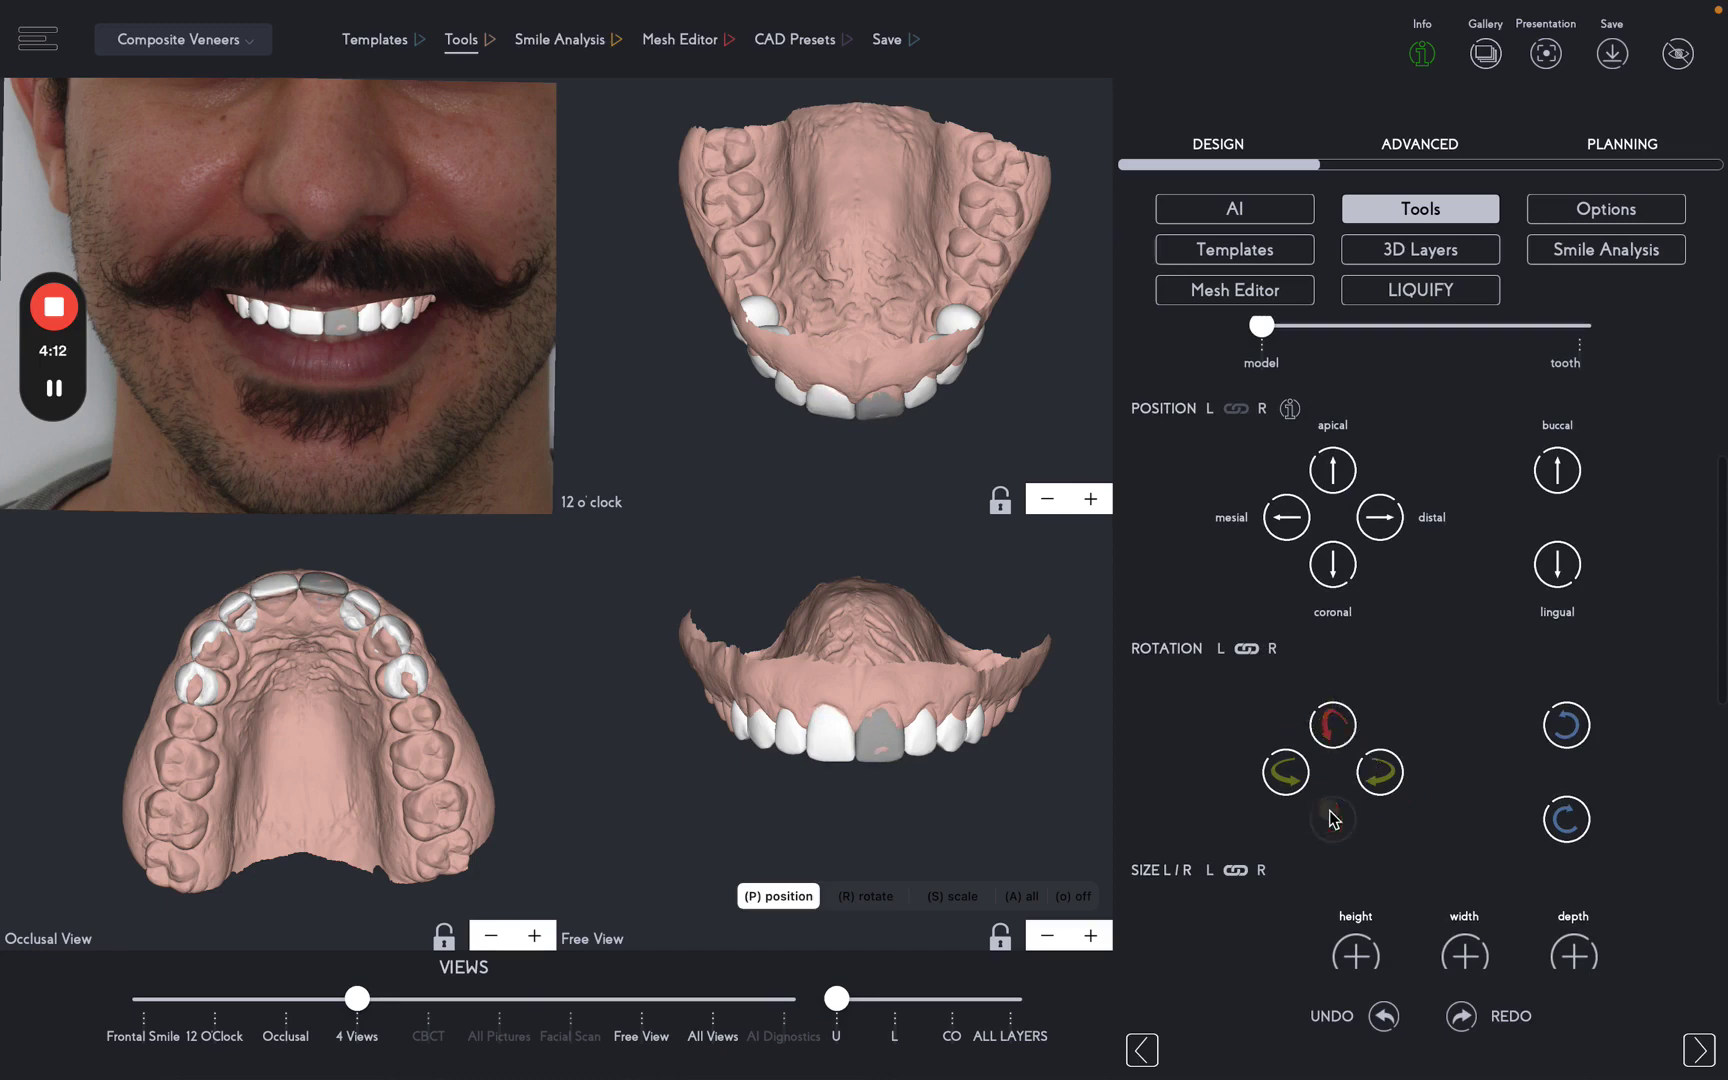
left_click(1331, 818)
Increase the depth of the upper central incisors with left and right sizing linked, and deselect the tooth.
scroll(1490, 843, "down", 2)
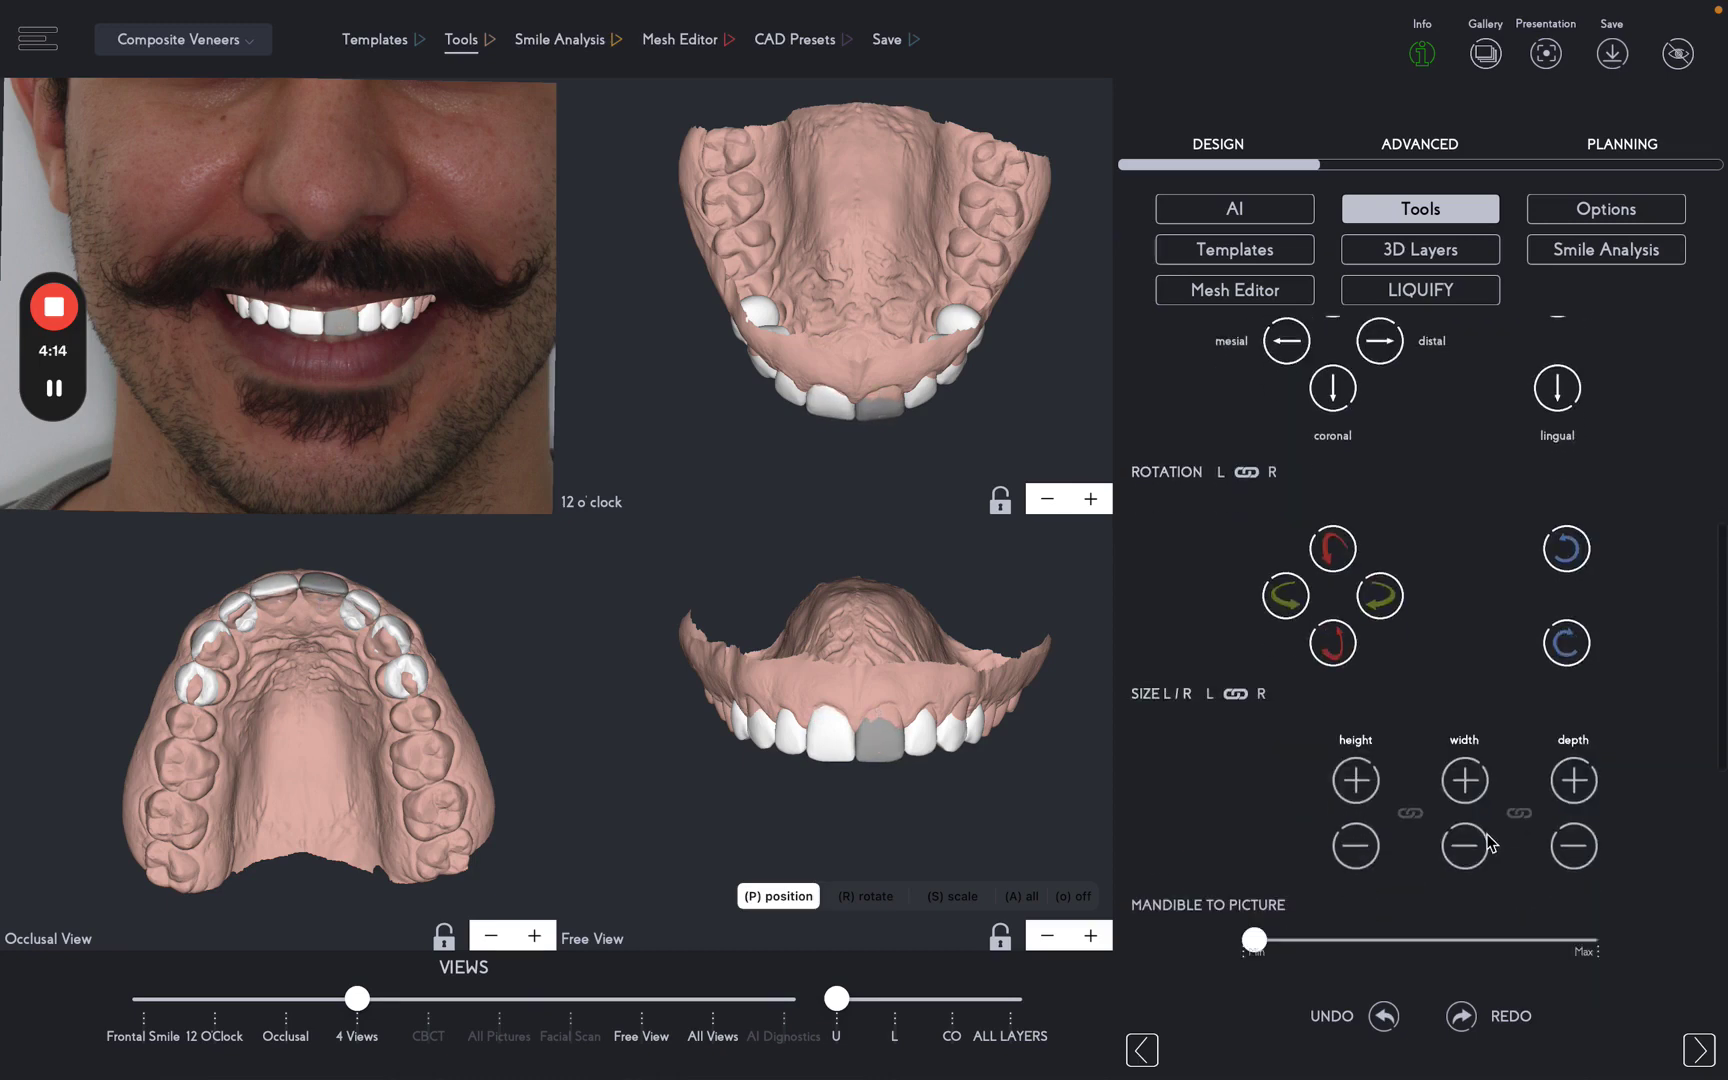
left_click(1592, 750)
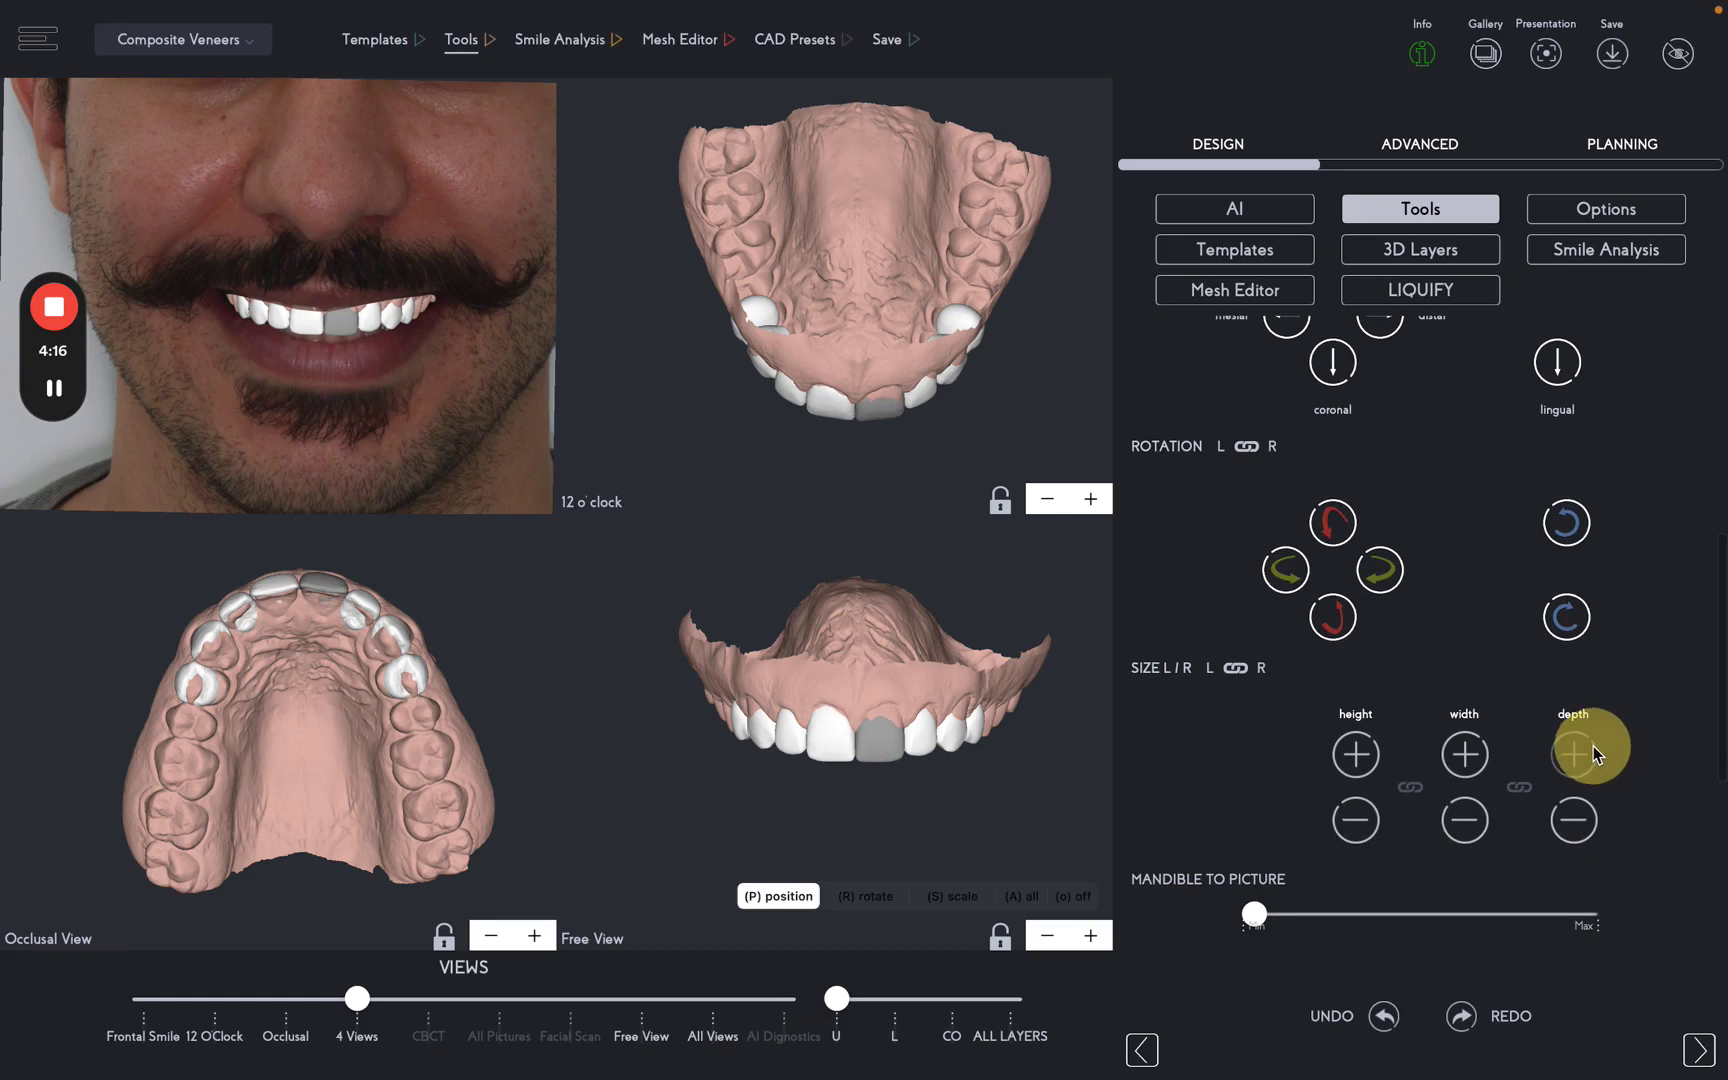
left_click(1590, 748)
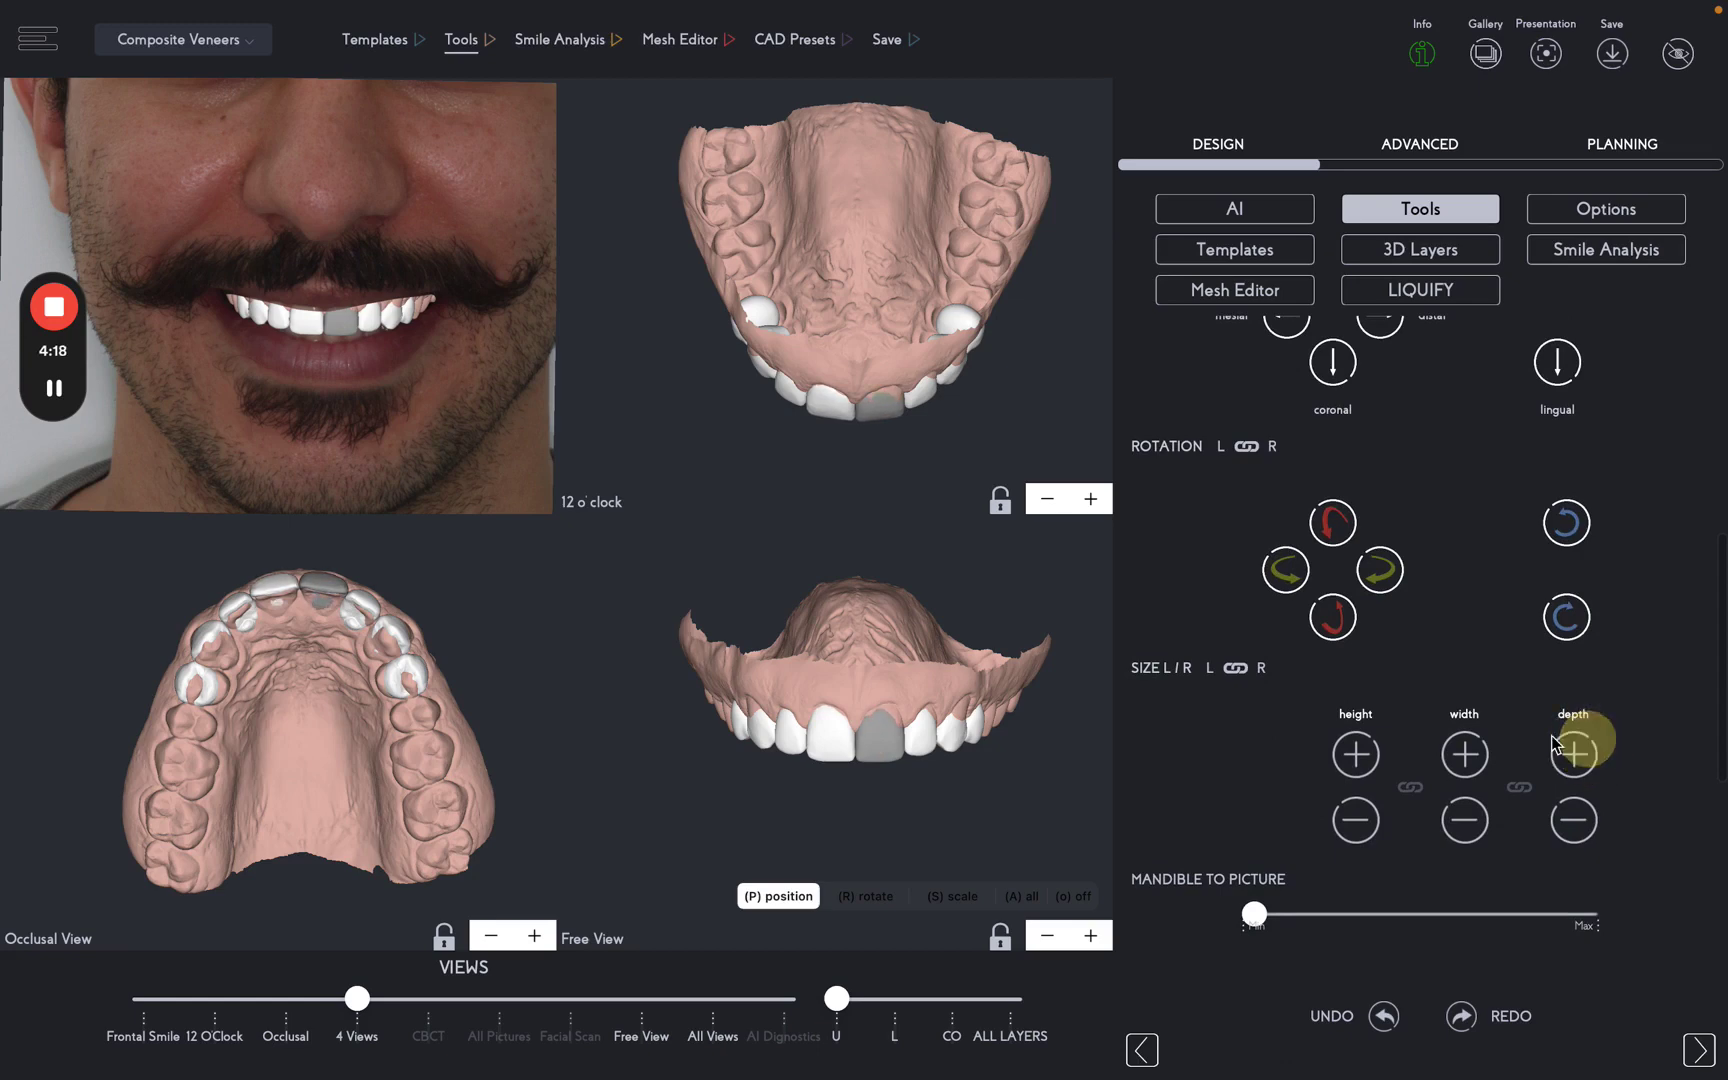
left_click(991, 786)
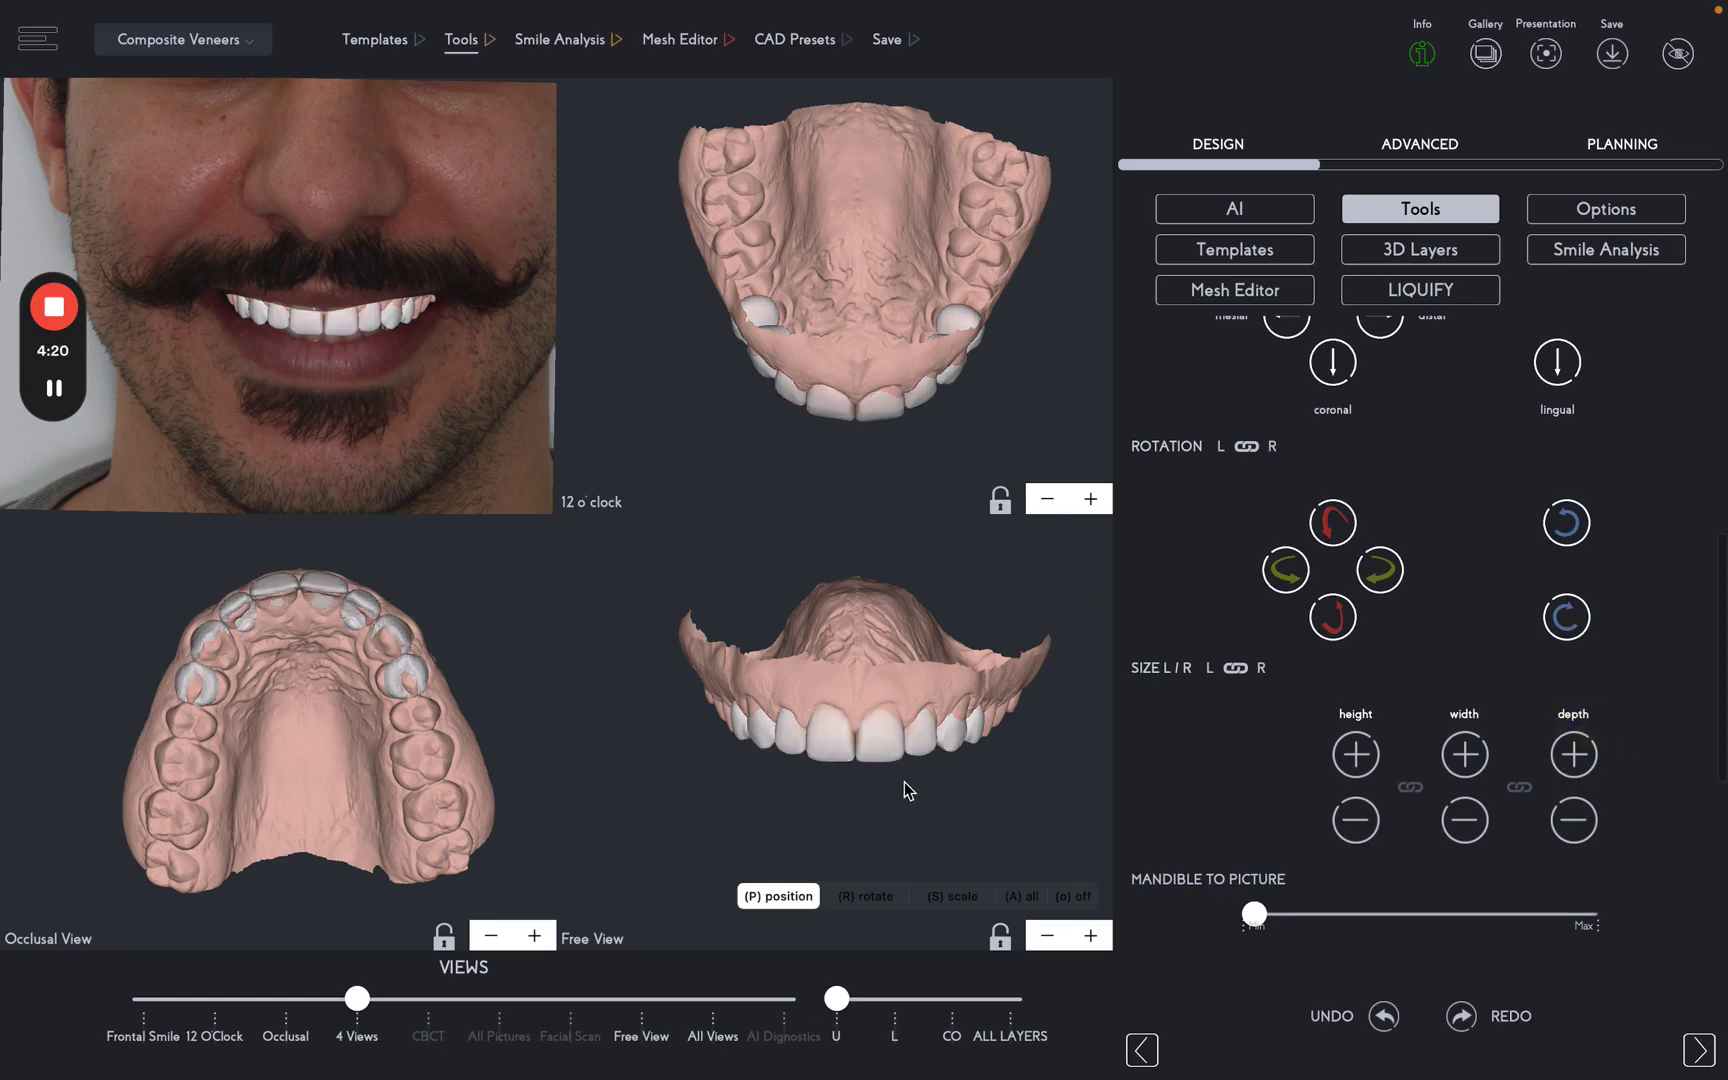
left_click(920, 738)
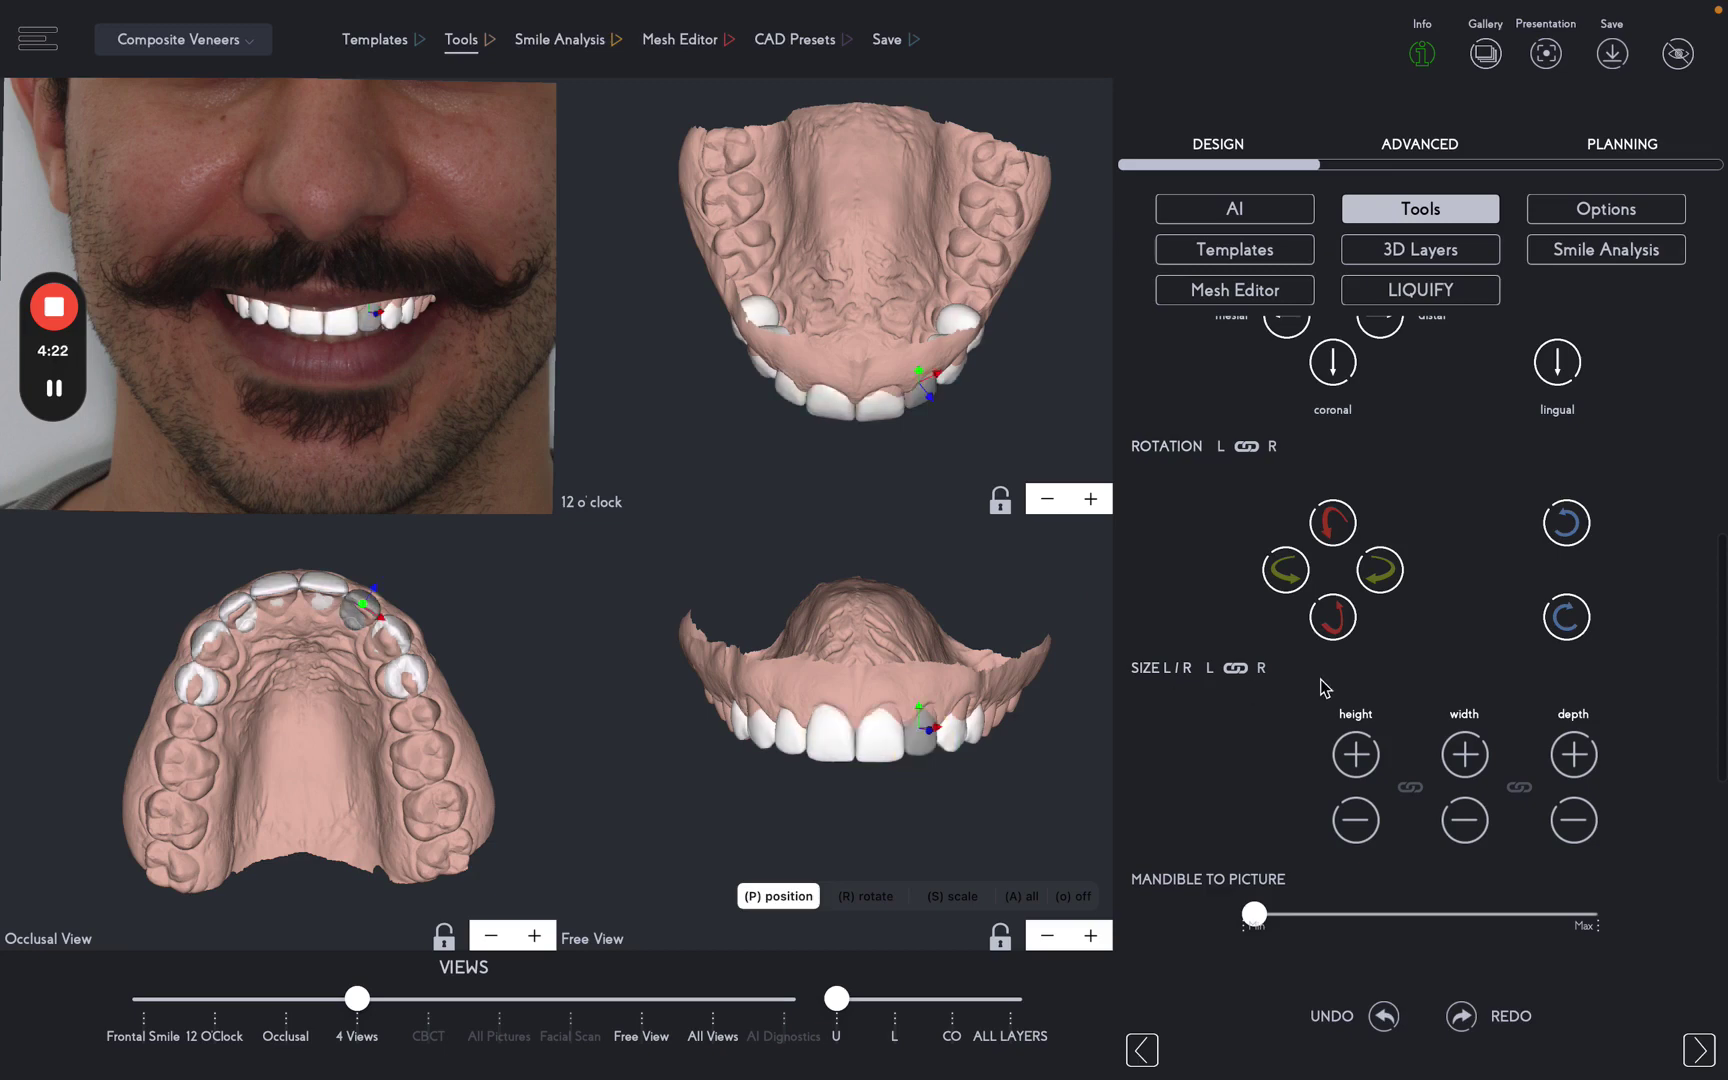
scroll(1418, 675, "up", 2)
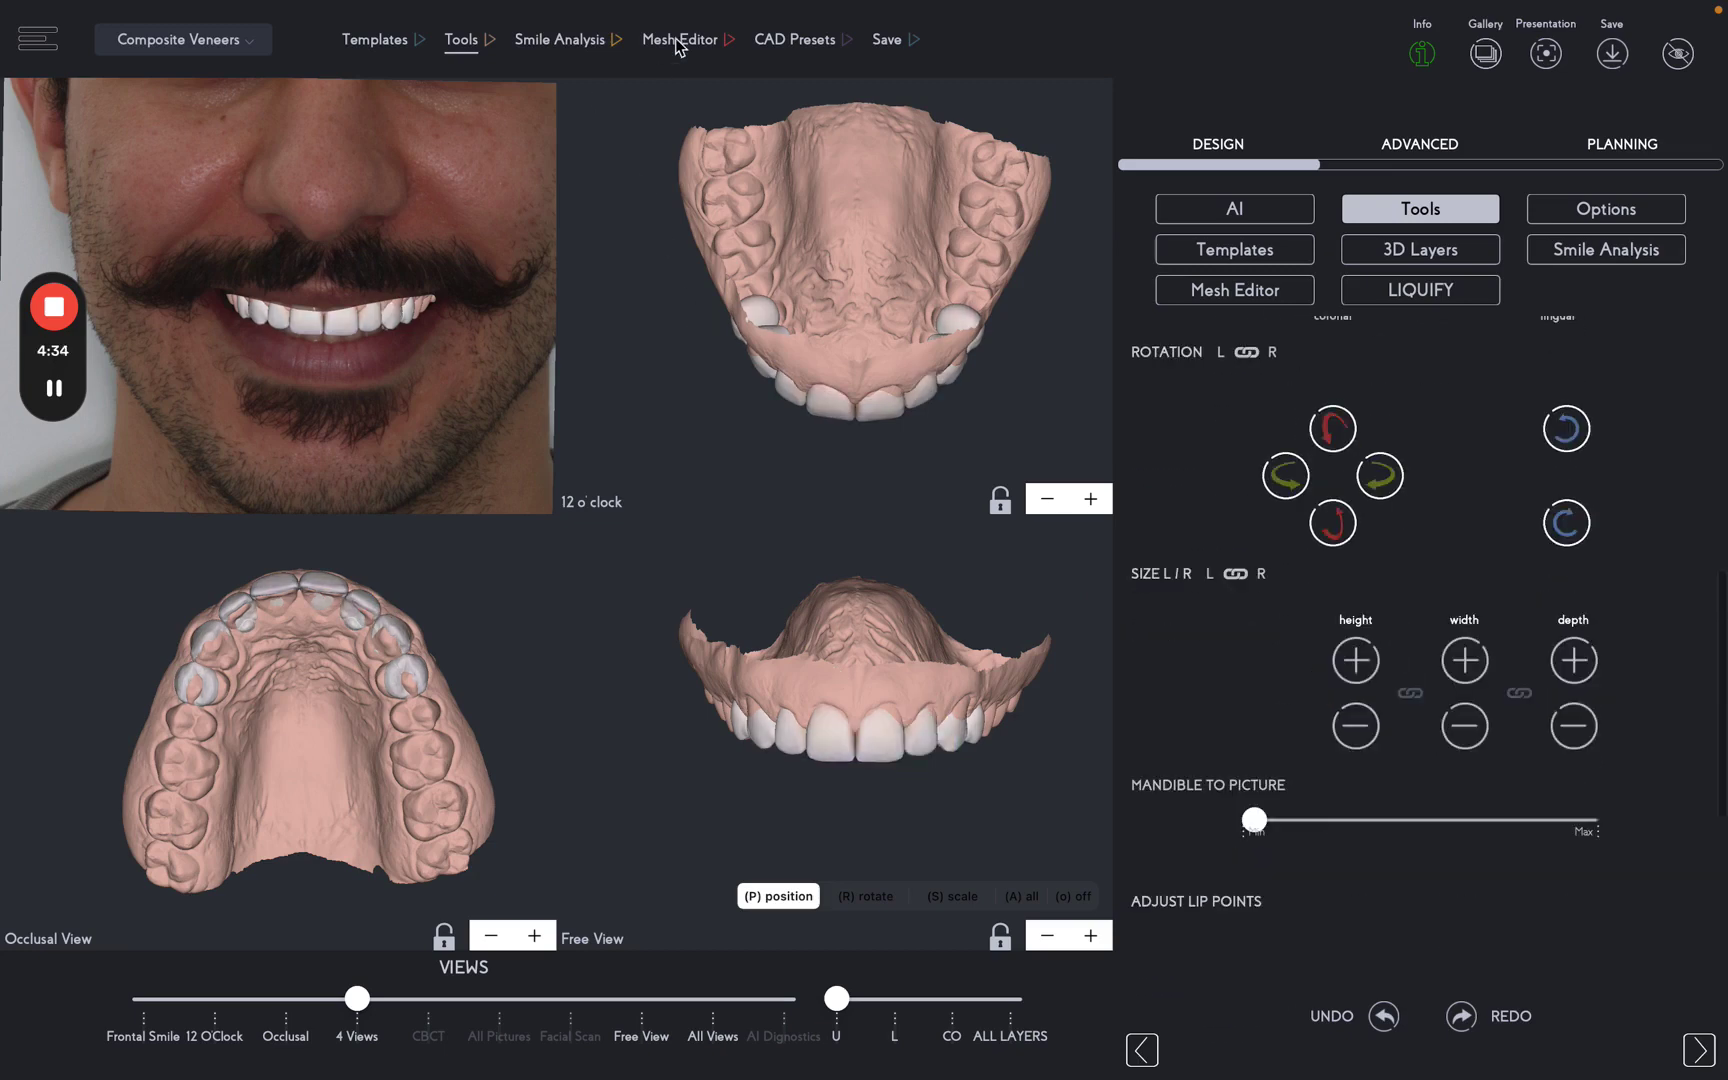
Load the maxilla scan and the Maxilla Design into the Mesh Editor.
left_click(679, 42)
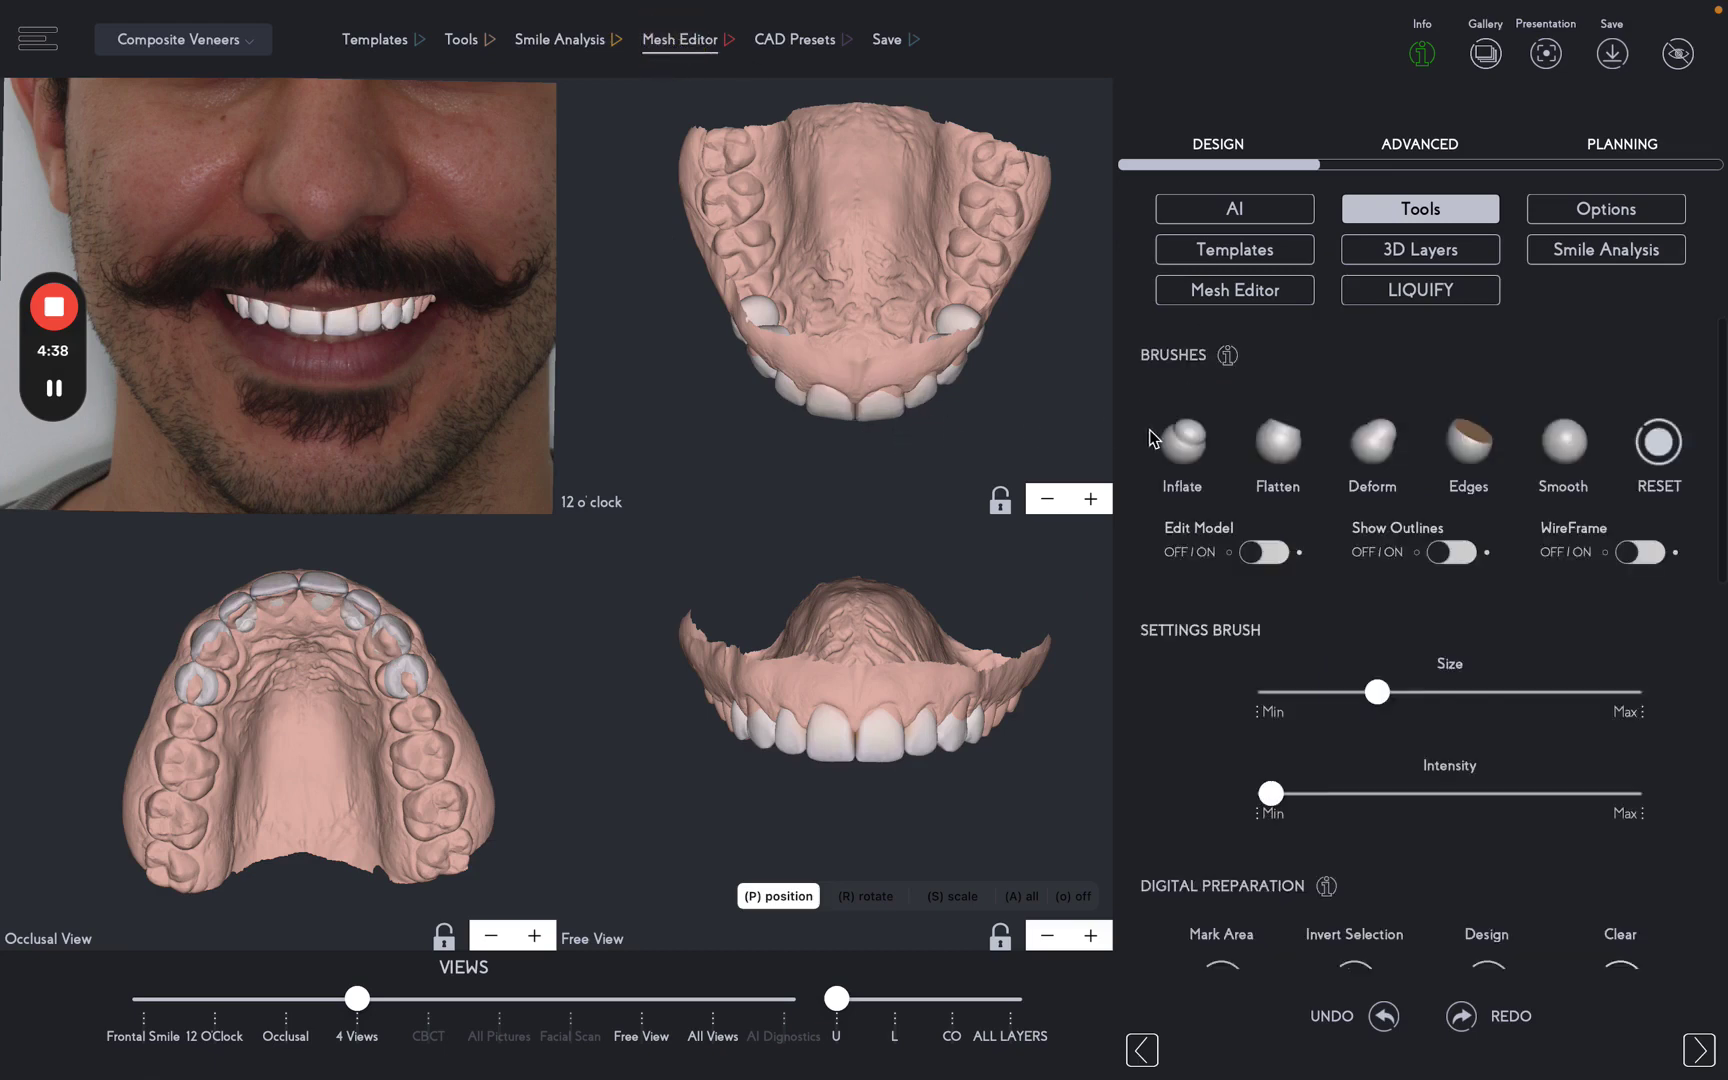
left_click(534, 362)
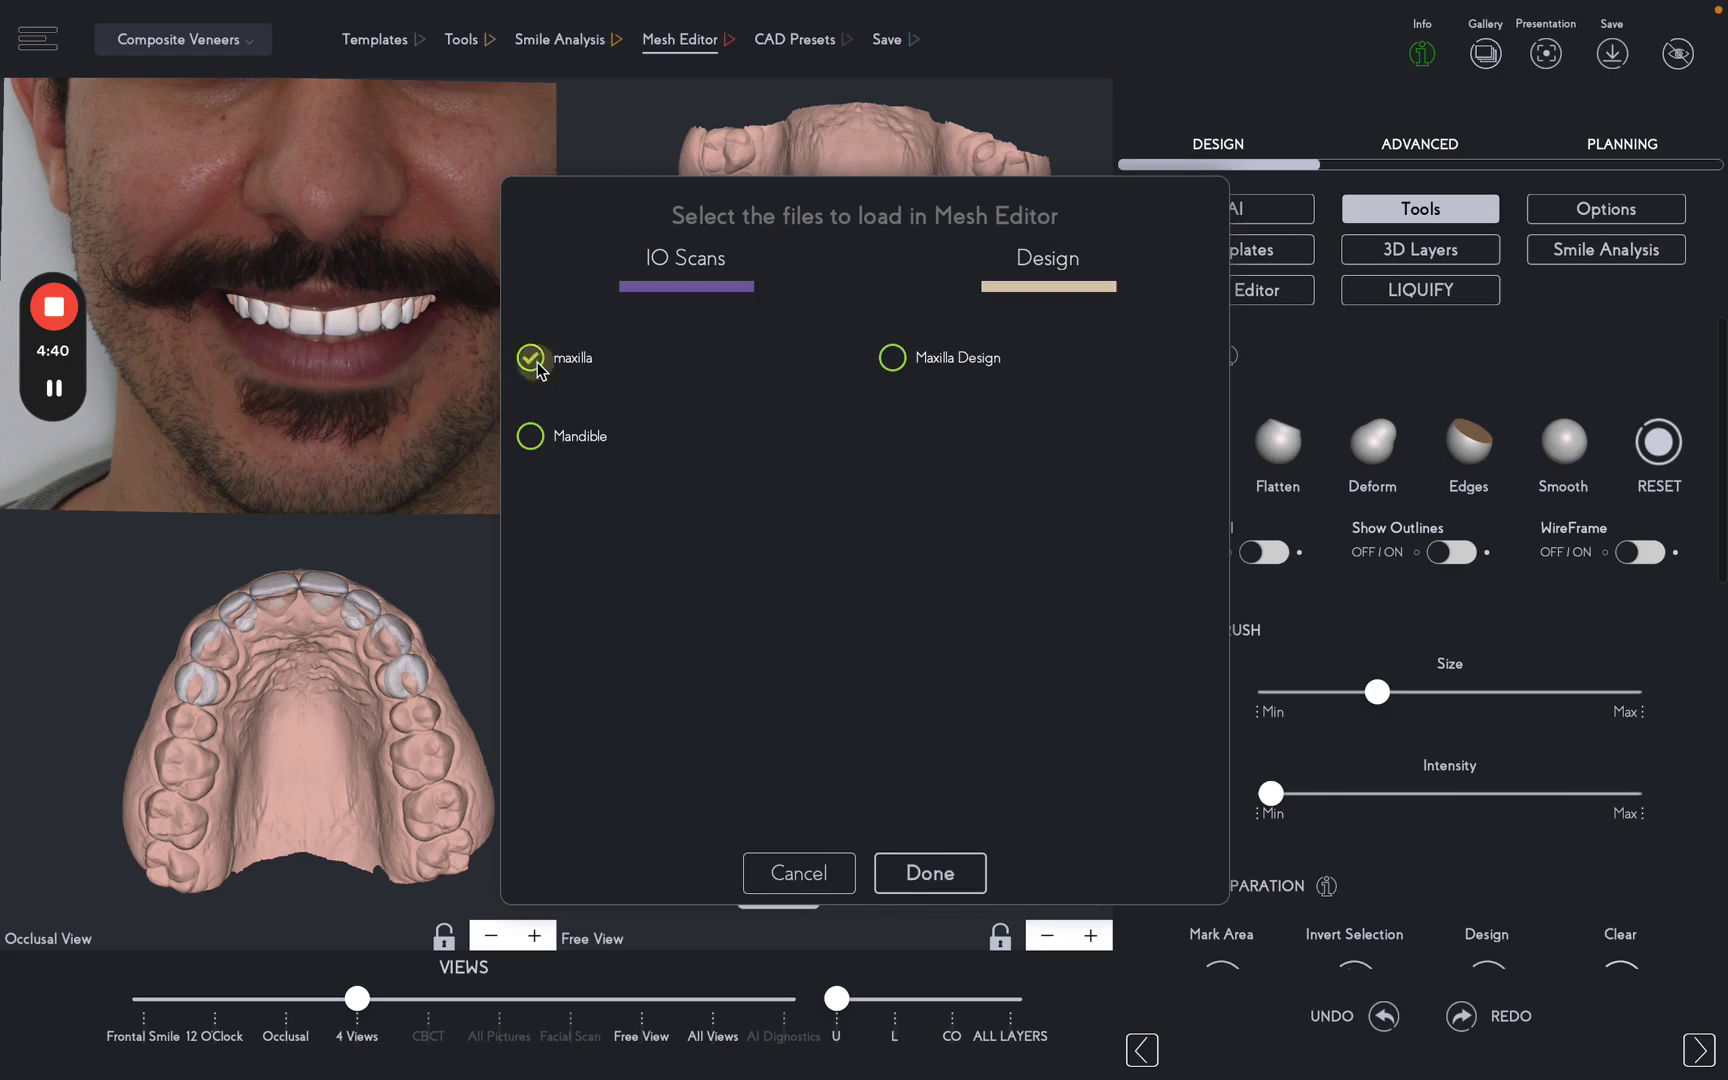
left_click(893, 359)
left_click(930, 875)
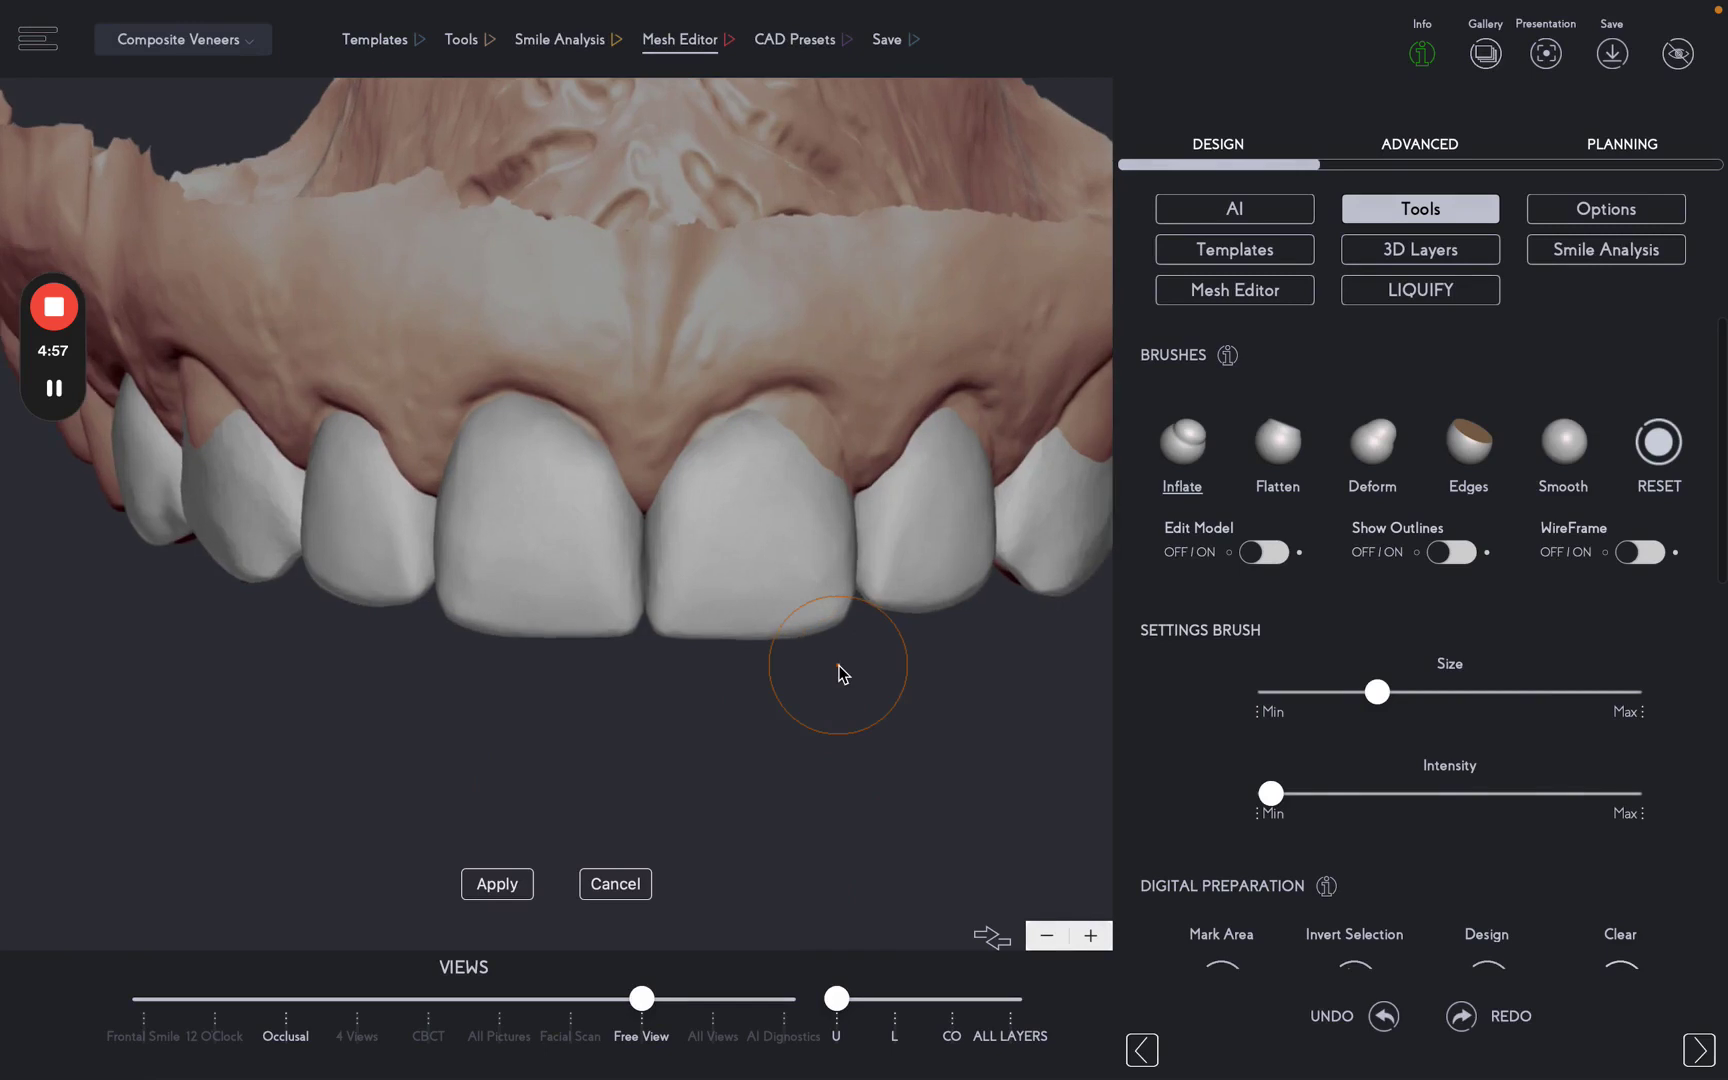
Enlarge the Inflate brush and build up the gingival edge of the upper left central incisor.
mouse_move(985, 733)
left_mouse_down()
mouse_move(960, 730)
mouse_move(950, 747)
mouse_move(968, 755)
left_mouse_up()
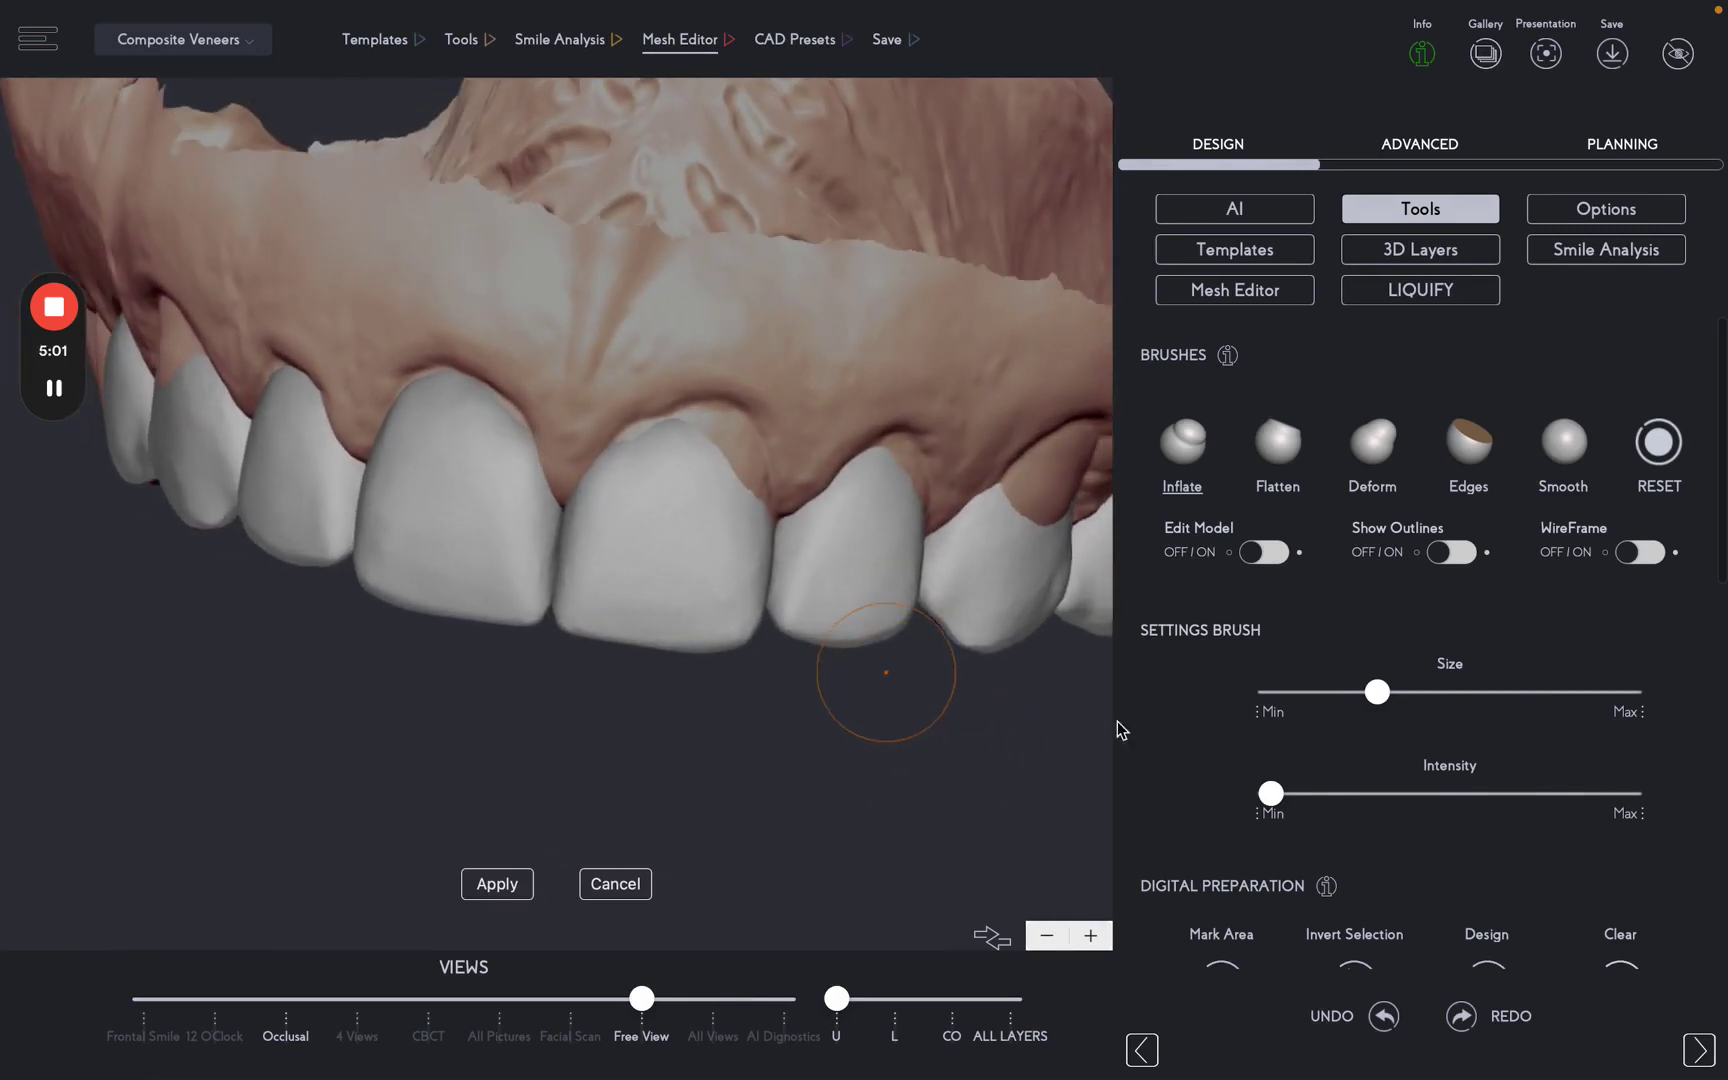
left_click_drag(1377, 691, 1438, 691)
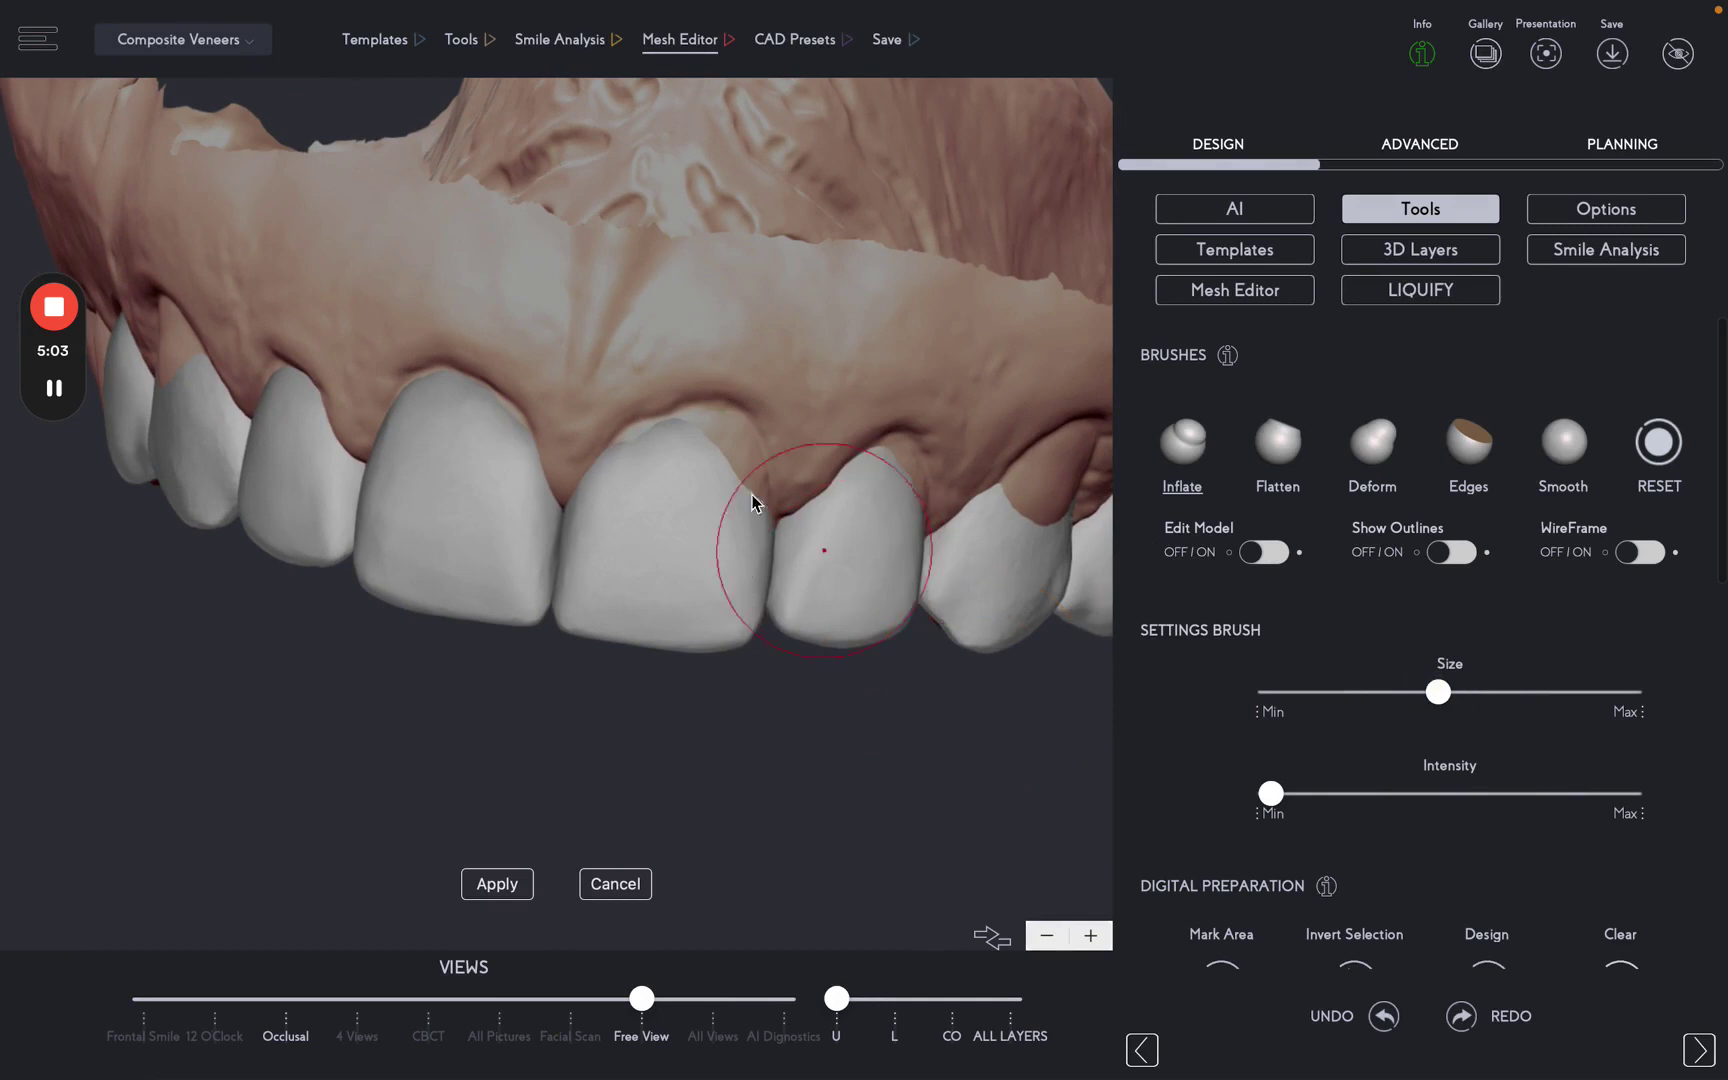
mouse_move(764, 518)
left_mouse_down()
mouse_move(761, 463)
mouse_move(729, 420)
mouse_move(700, 432)
left_mouse_up()
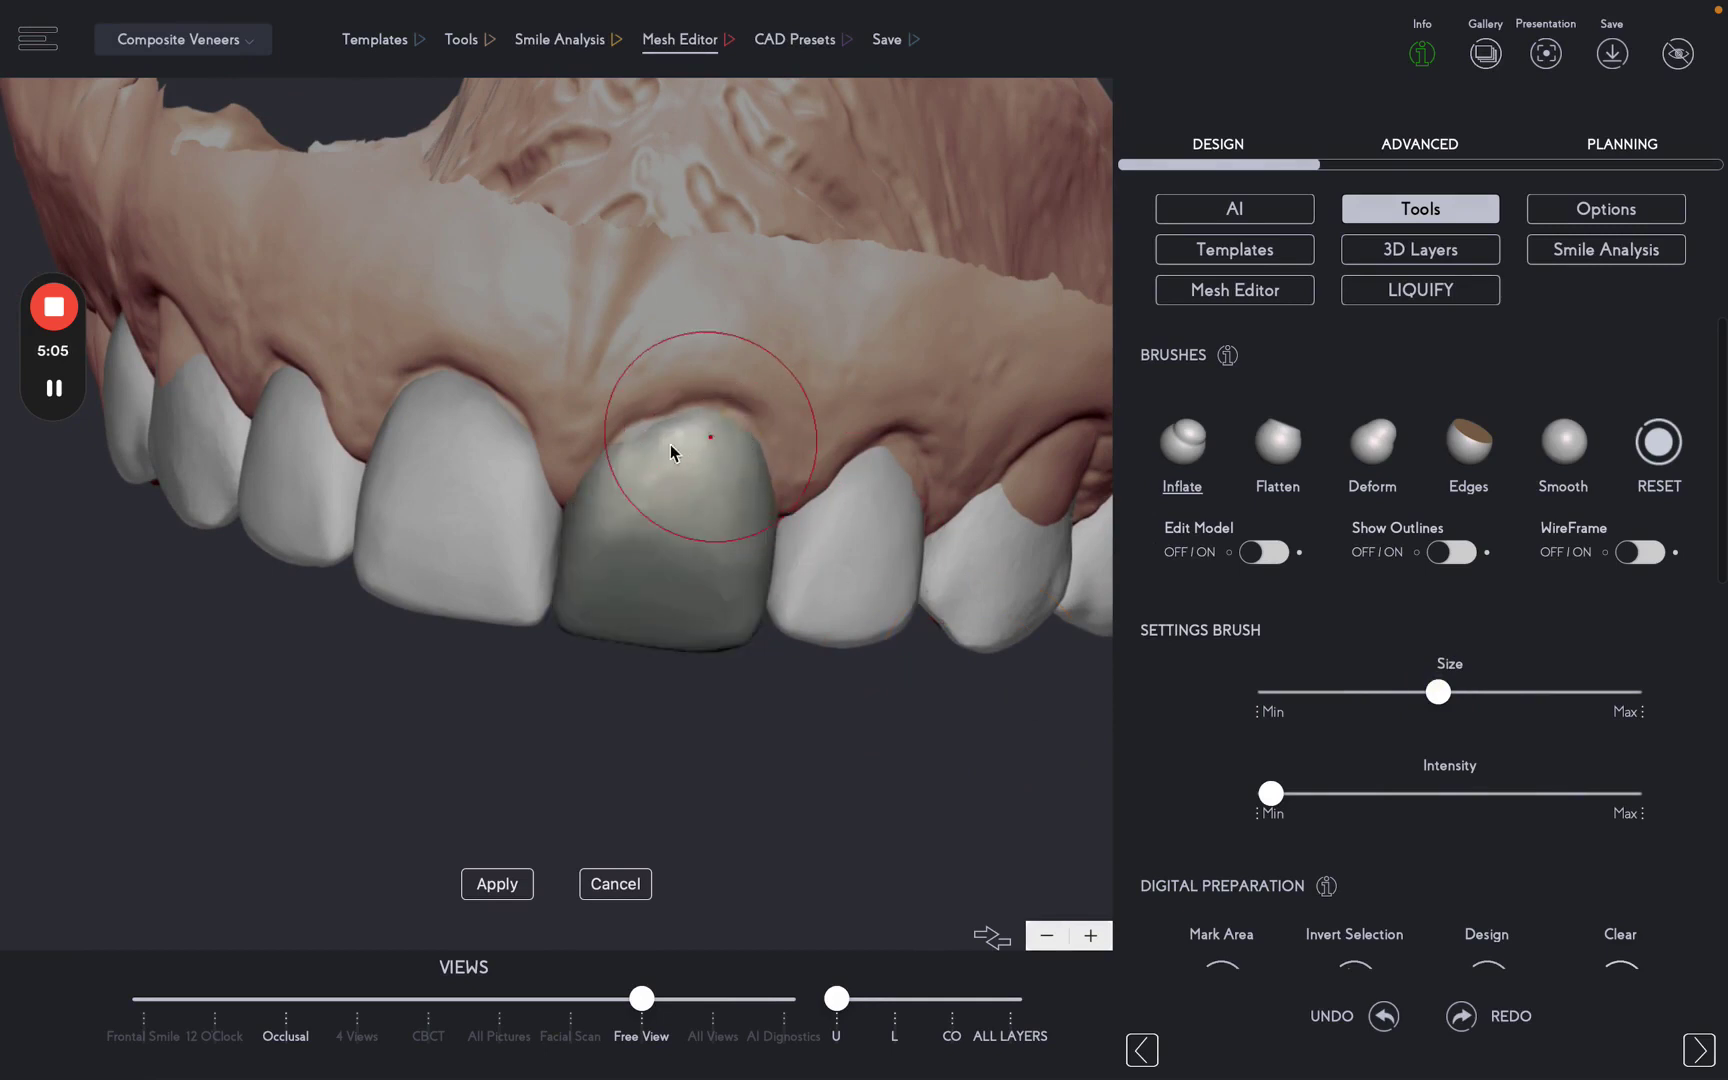
left_click(636, 437)
Inflate the gingival edge of the upper right central incisor, reducing the brush size for its mesial and distal sides.
left_click_drag(541, 742, 504, 329)
left_click_drag(513, 433, 490, 388)
left_click(1352, 692)
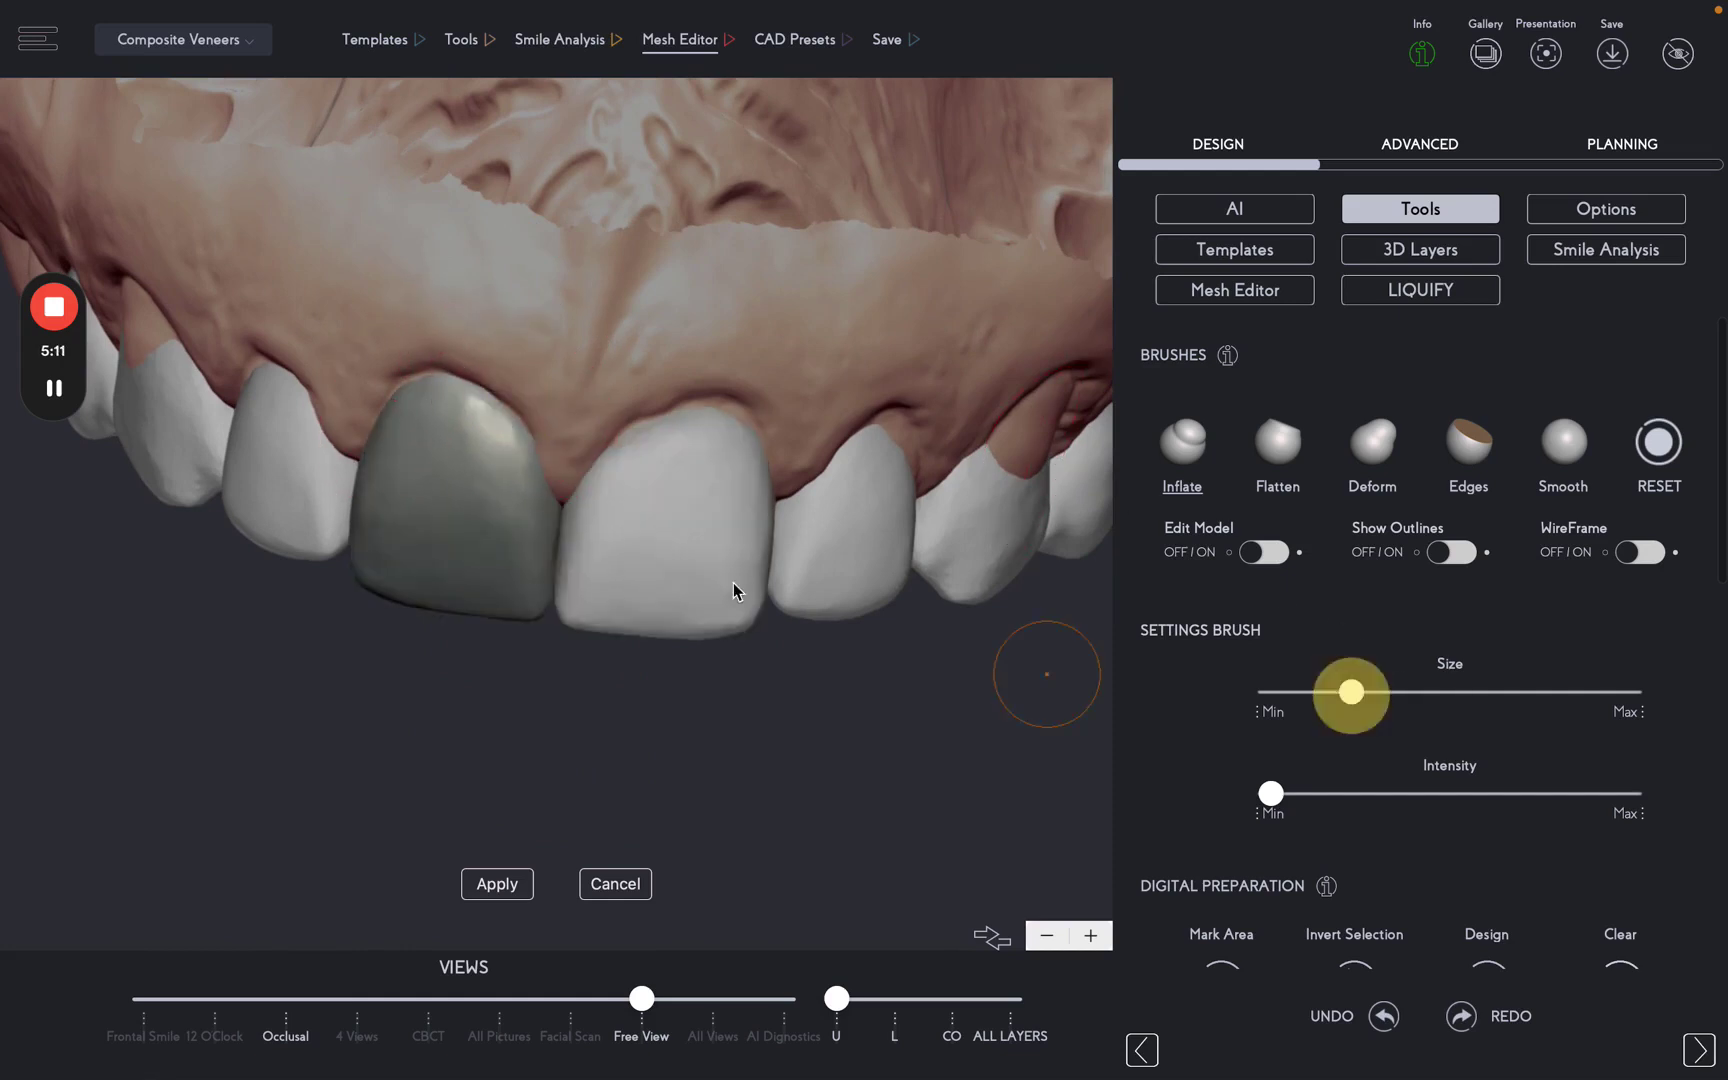
left_click_drag(316, 703, 453, 711)
left_click(400, 436)
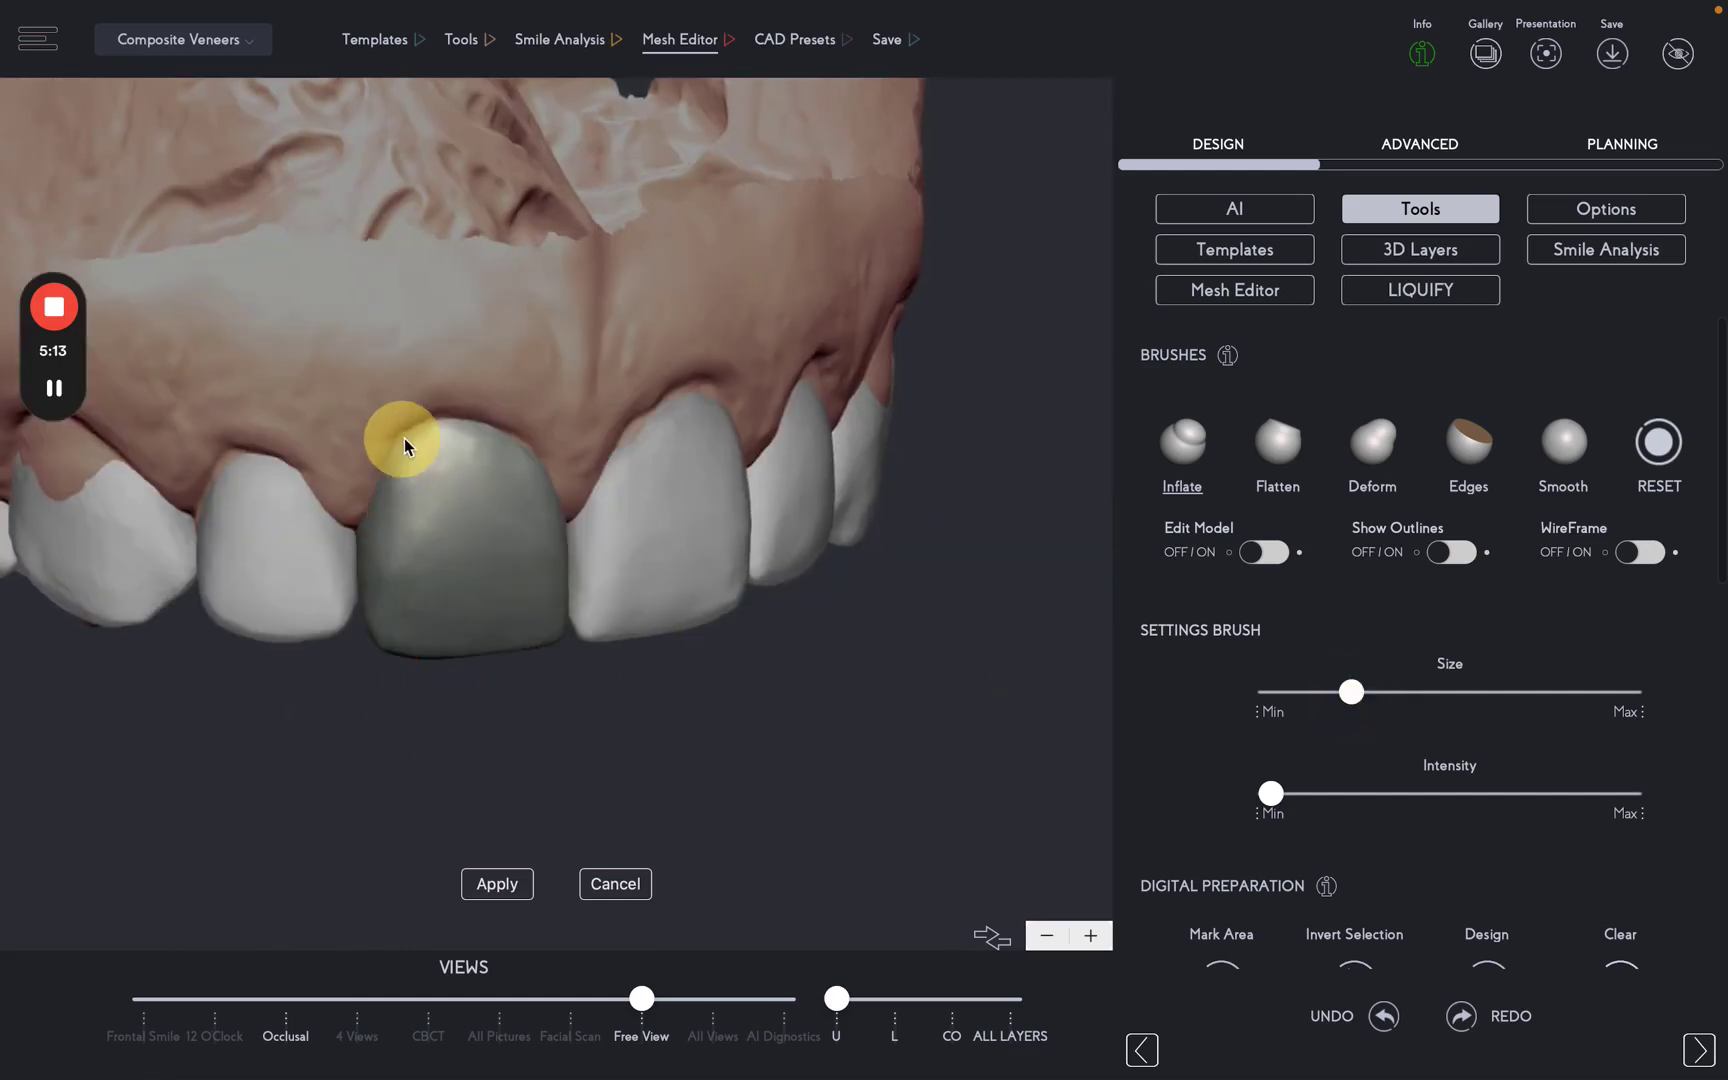
left_click_drag(741, 740, 640, 752)
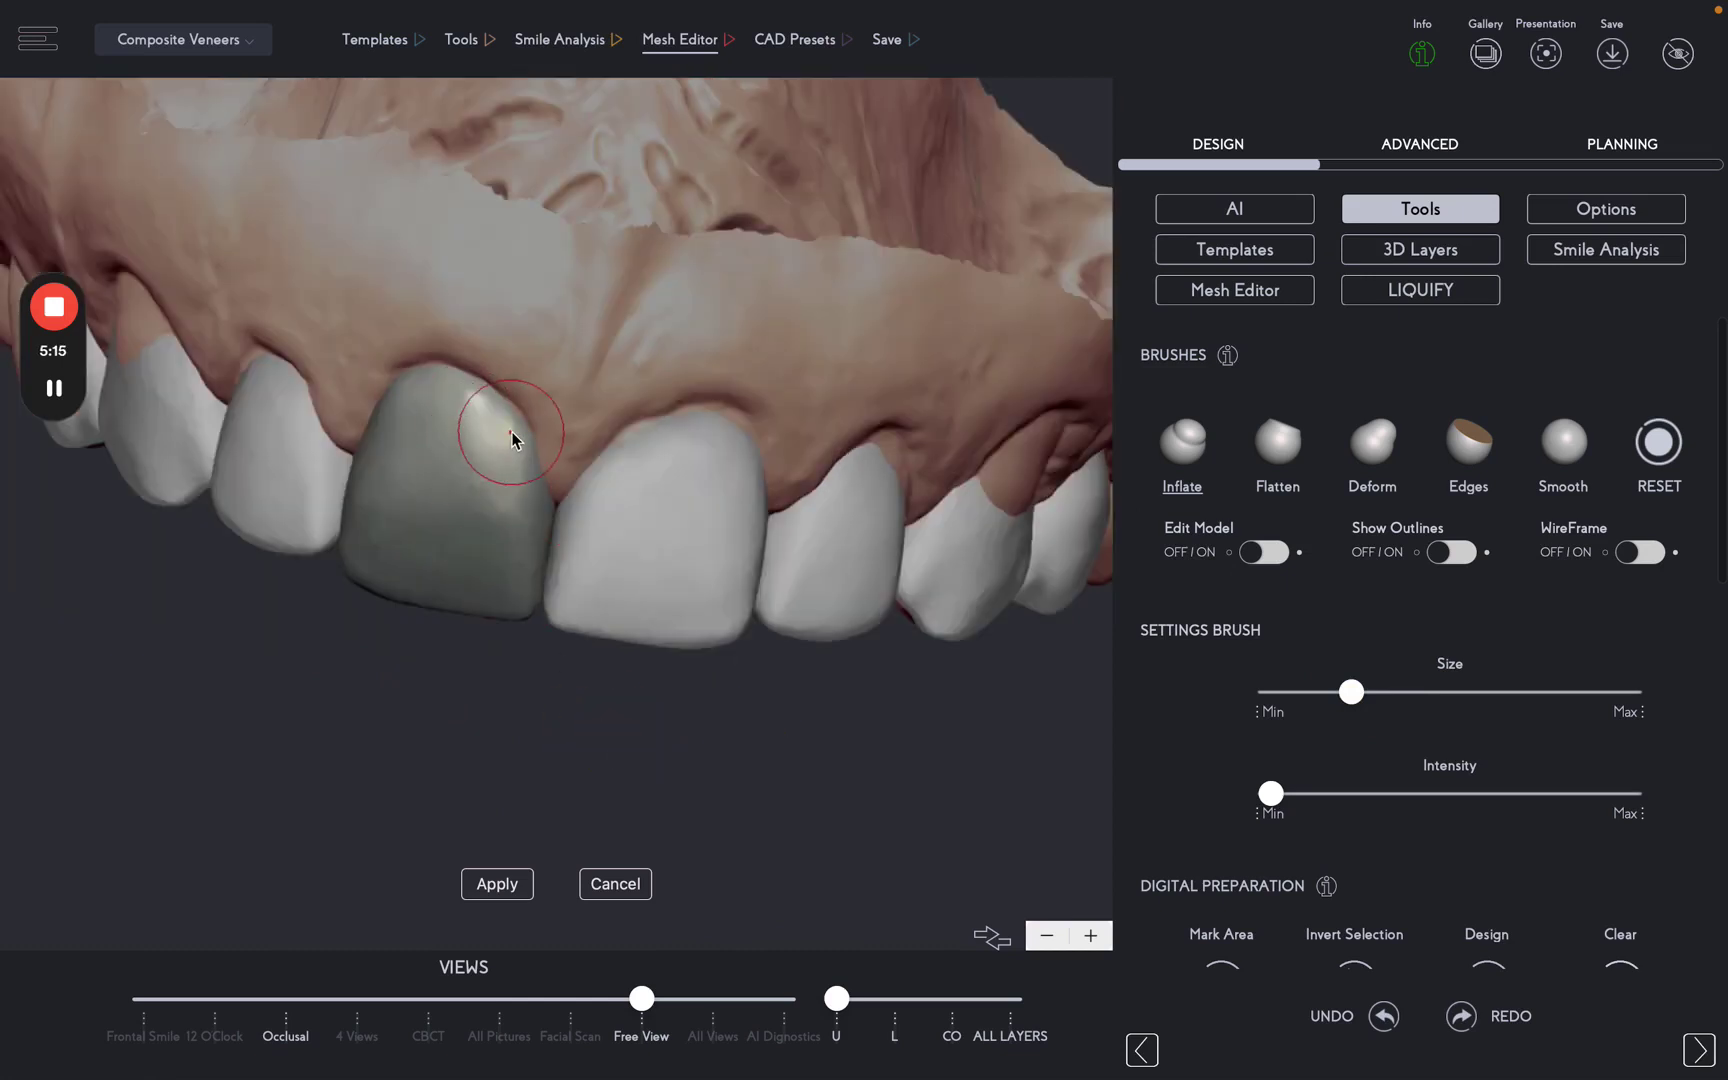
left_click(515, 400)
Inflate the gingival area of the upper left central incisor further with the smaller brush.
mouse_move(617, 465)
left_mouse_down()
mouse_move(636, 423)
mouse_move(620, 430)
mouse_move(728, 407)
mouse_move(756, 453)
mouse_move(733, 407)
left_mouse_up()
left_click_drag(775, 712, 644, 710)
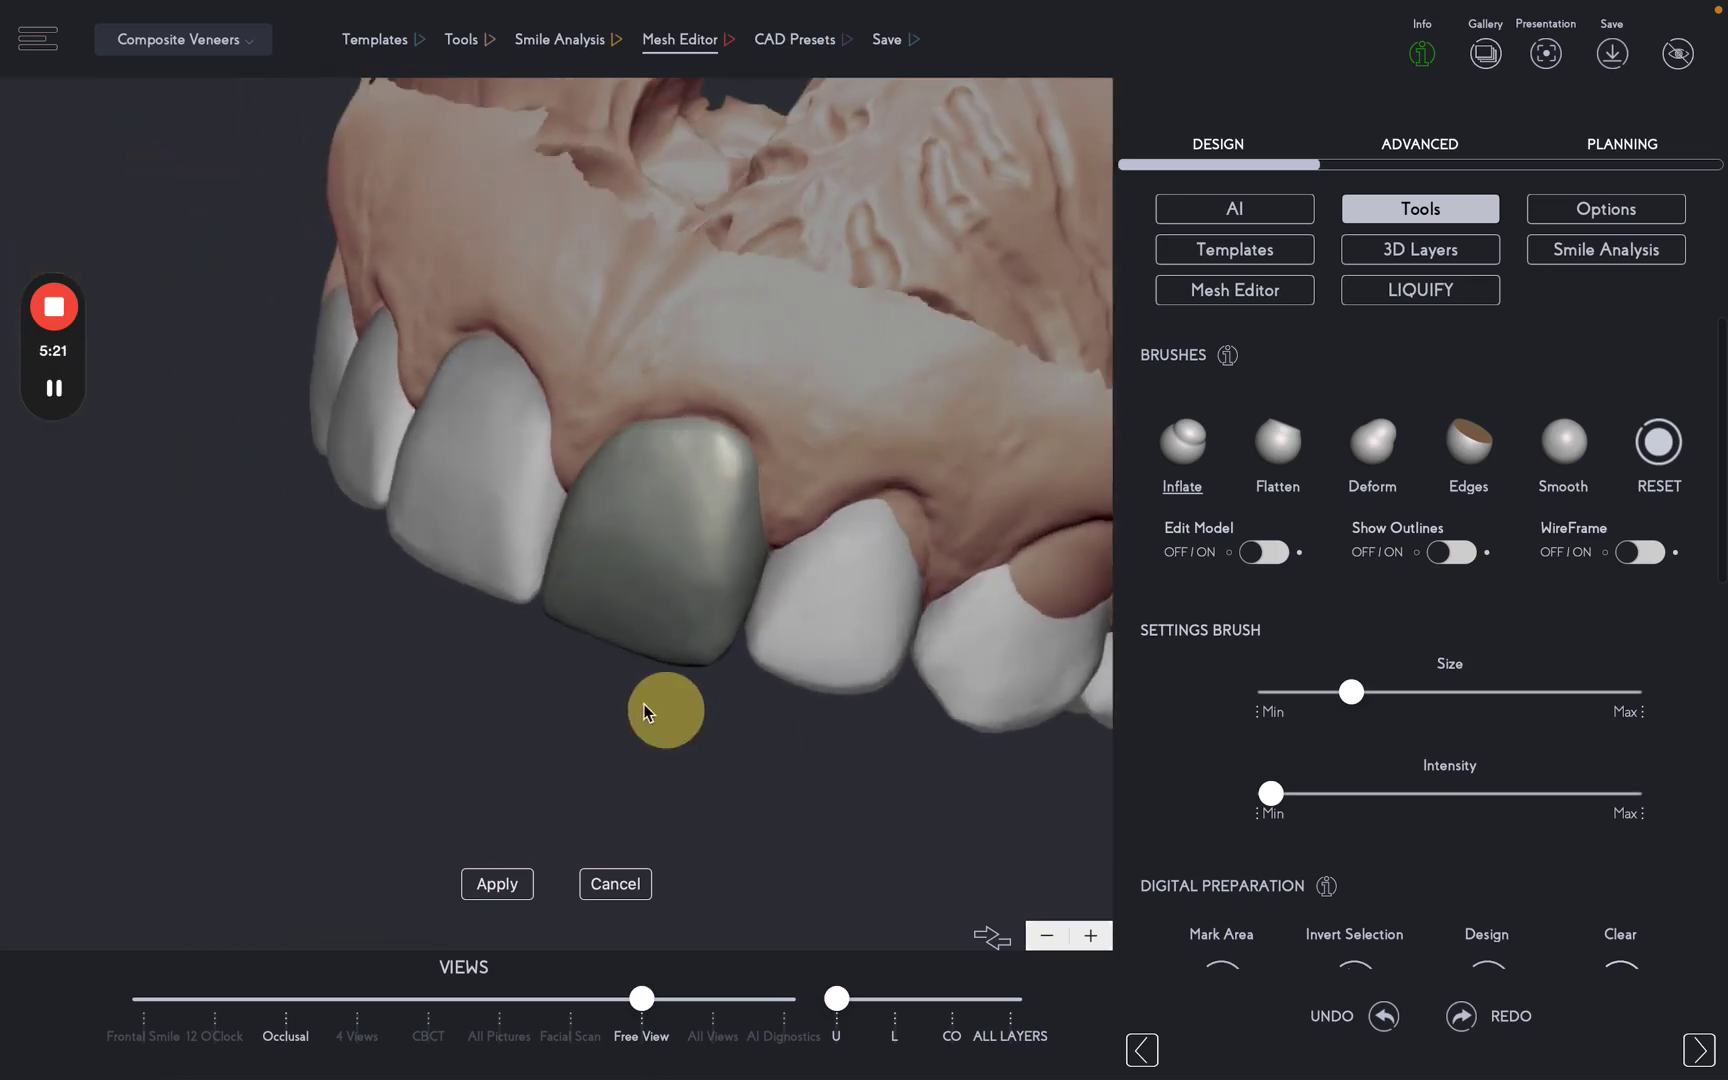
left_click_drag(725, 436, 610, 440)
Smooth the gingival part of the upper left central incisor with the Smooth brush.
left_click_drag(530, 724, 758, 774)
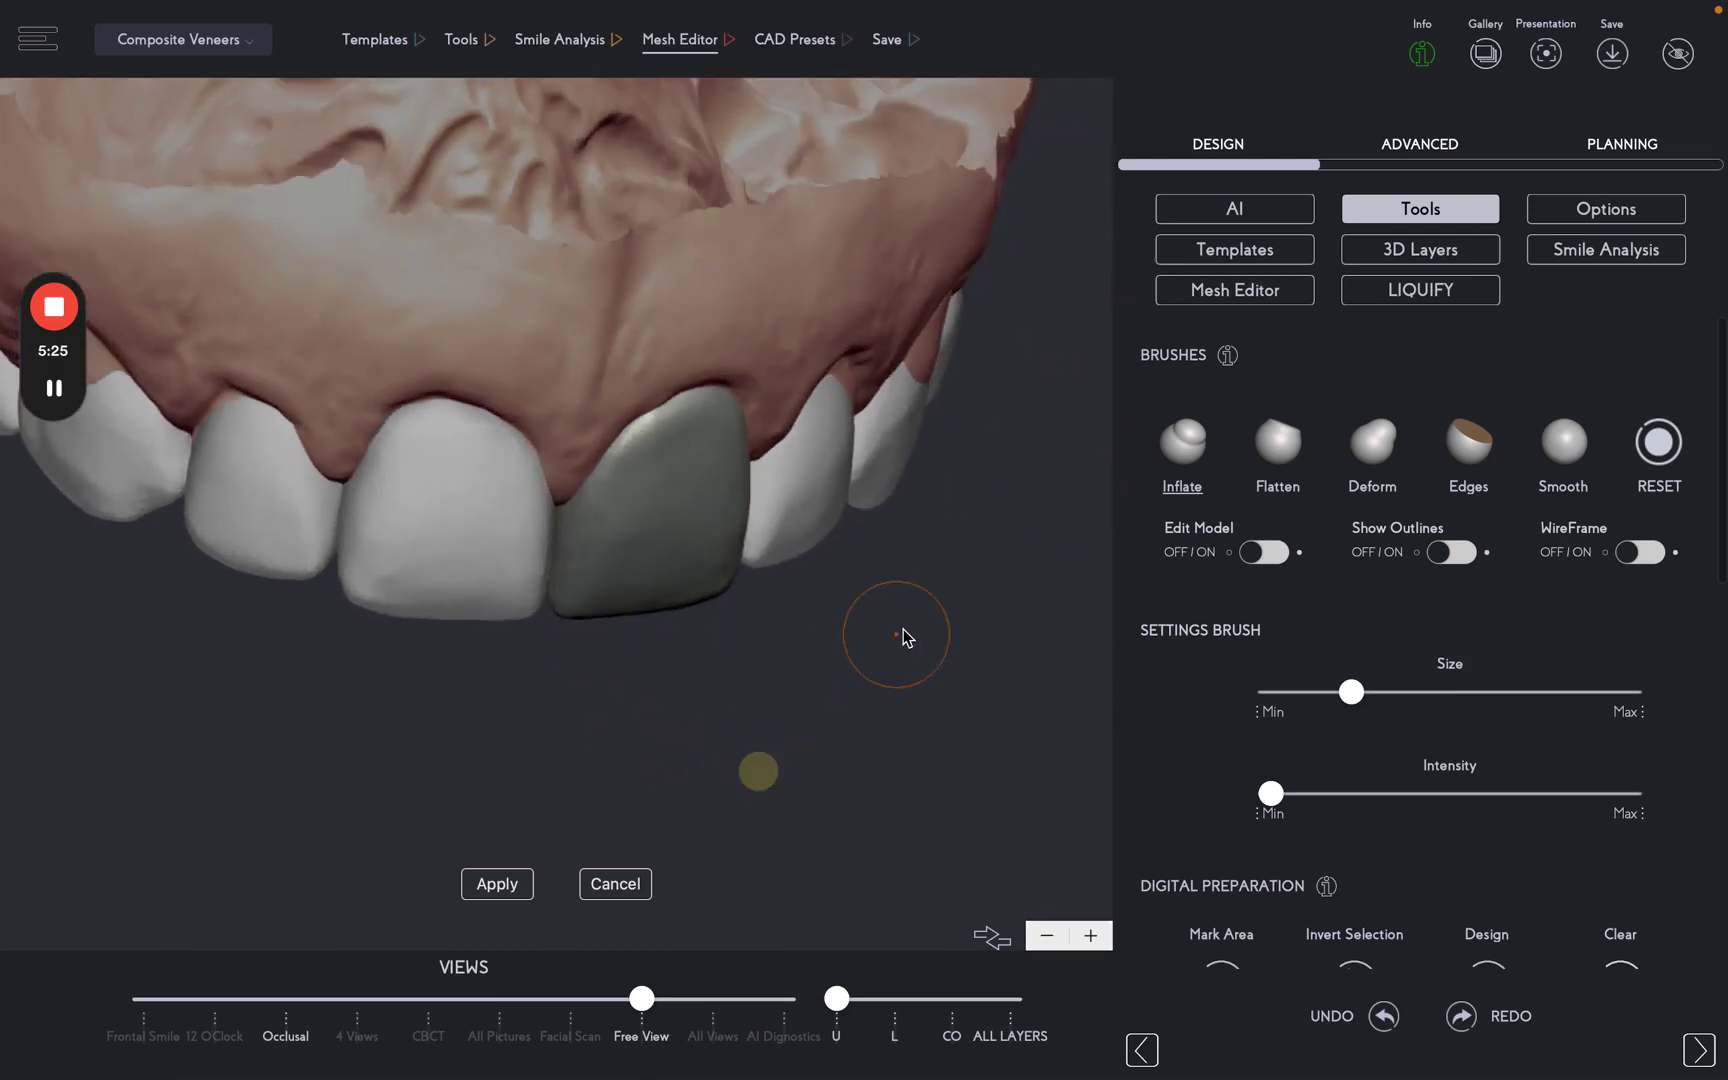
mouse_move(903, 636)
left_mouse_down()
mouse_move(863, 608)
mouse_move(775, 600)
left_mouse_up()
left_click(1563, 441)
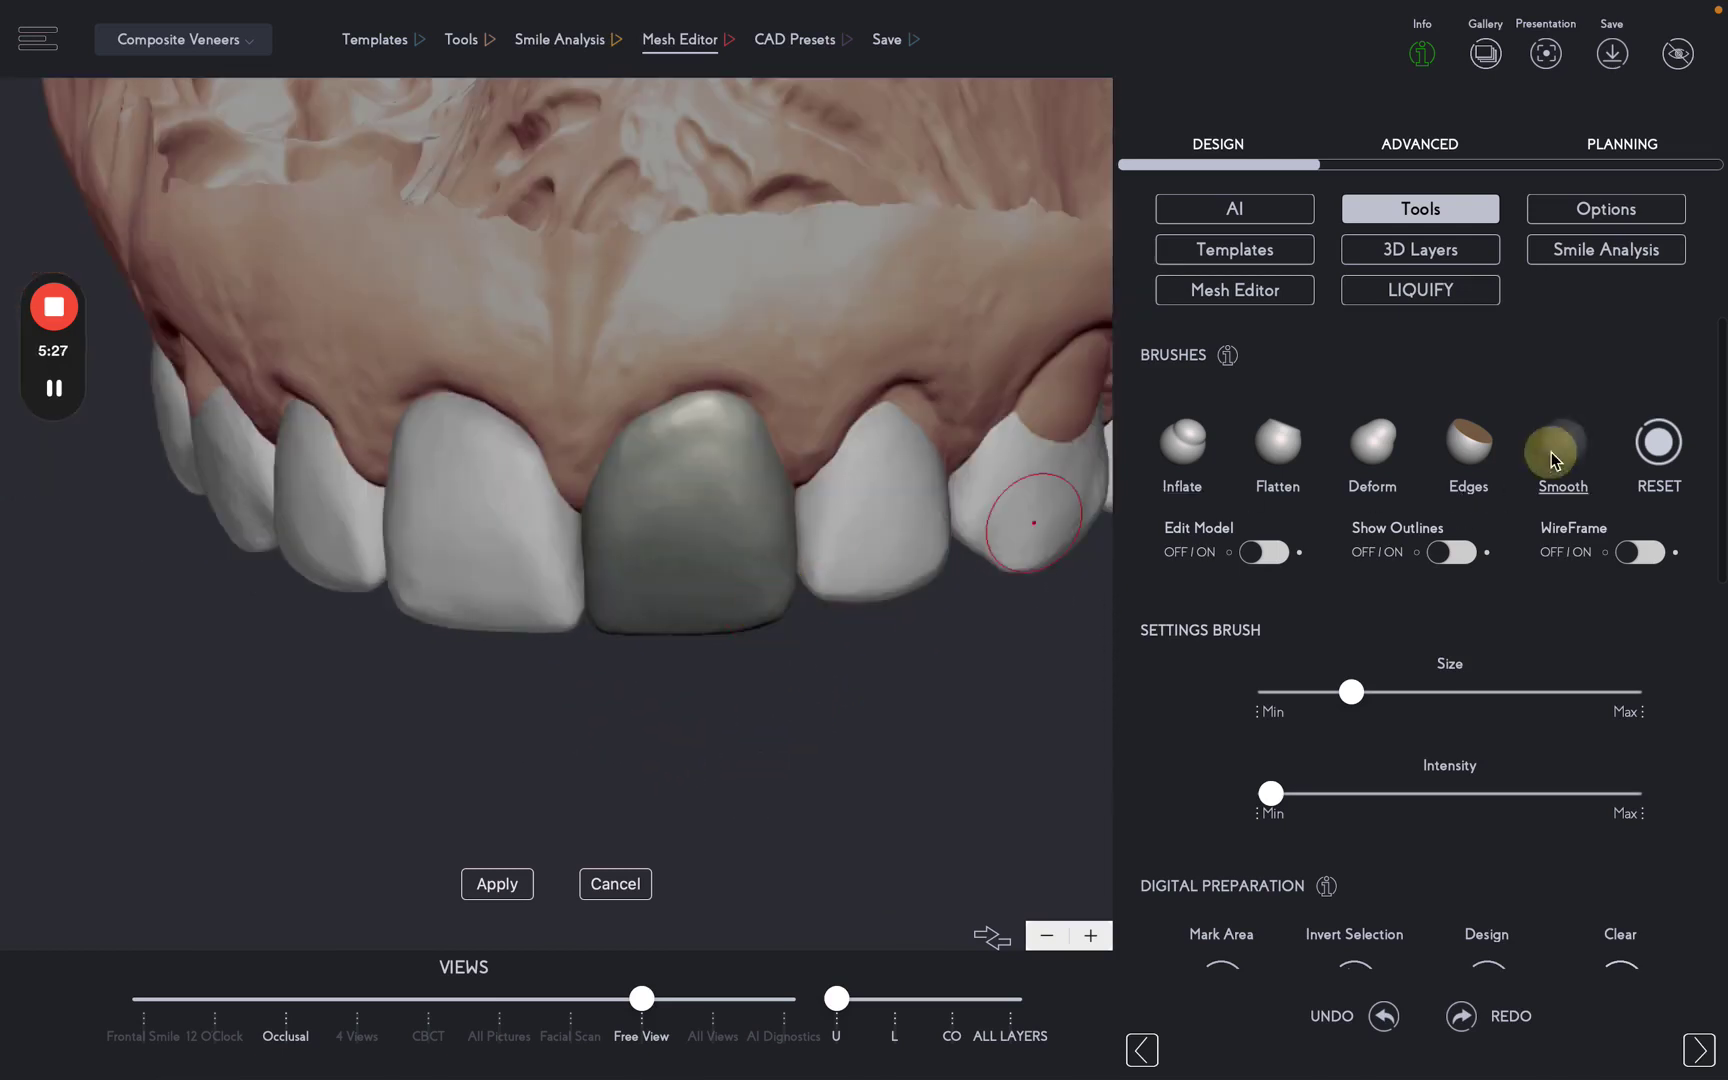
mouse_move(570, 490)
left_mouse_down()
mouse_move(711, 440)
mouse_move(631, 435)
mouse_move(700, 405)
left_mouse_up()
Inflate the gingival edge of the upper left lateral incisor with a larger brush.
left_click(1182, 441)
mouse_move(1004, 686)
left_mouse_down()
mouse_move(917, 700)
mouse_move(1127, 643)
left_mouse_up()
left_click_drag(1351, 692, 1407, 690)
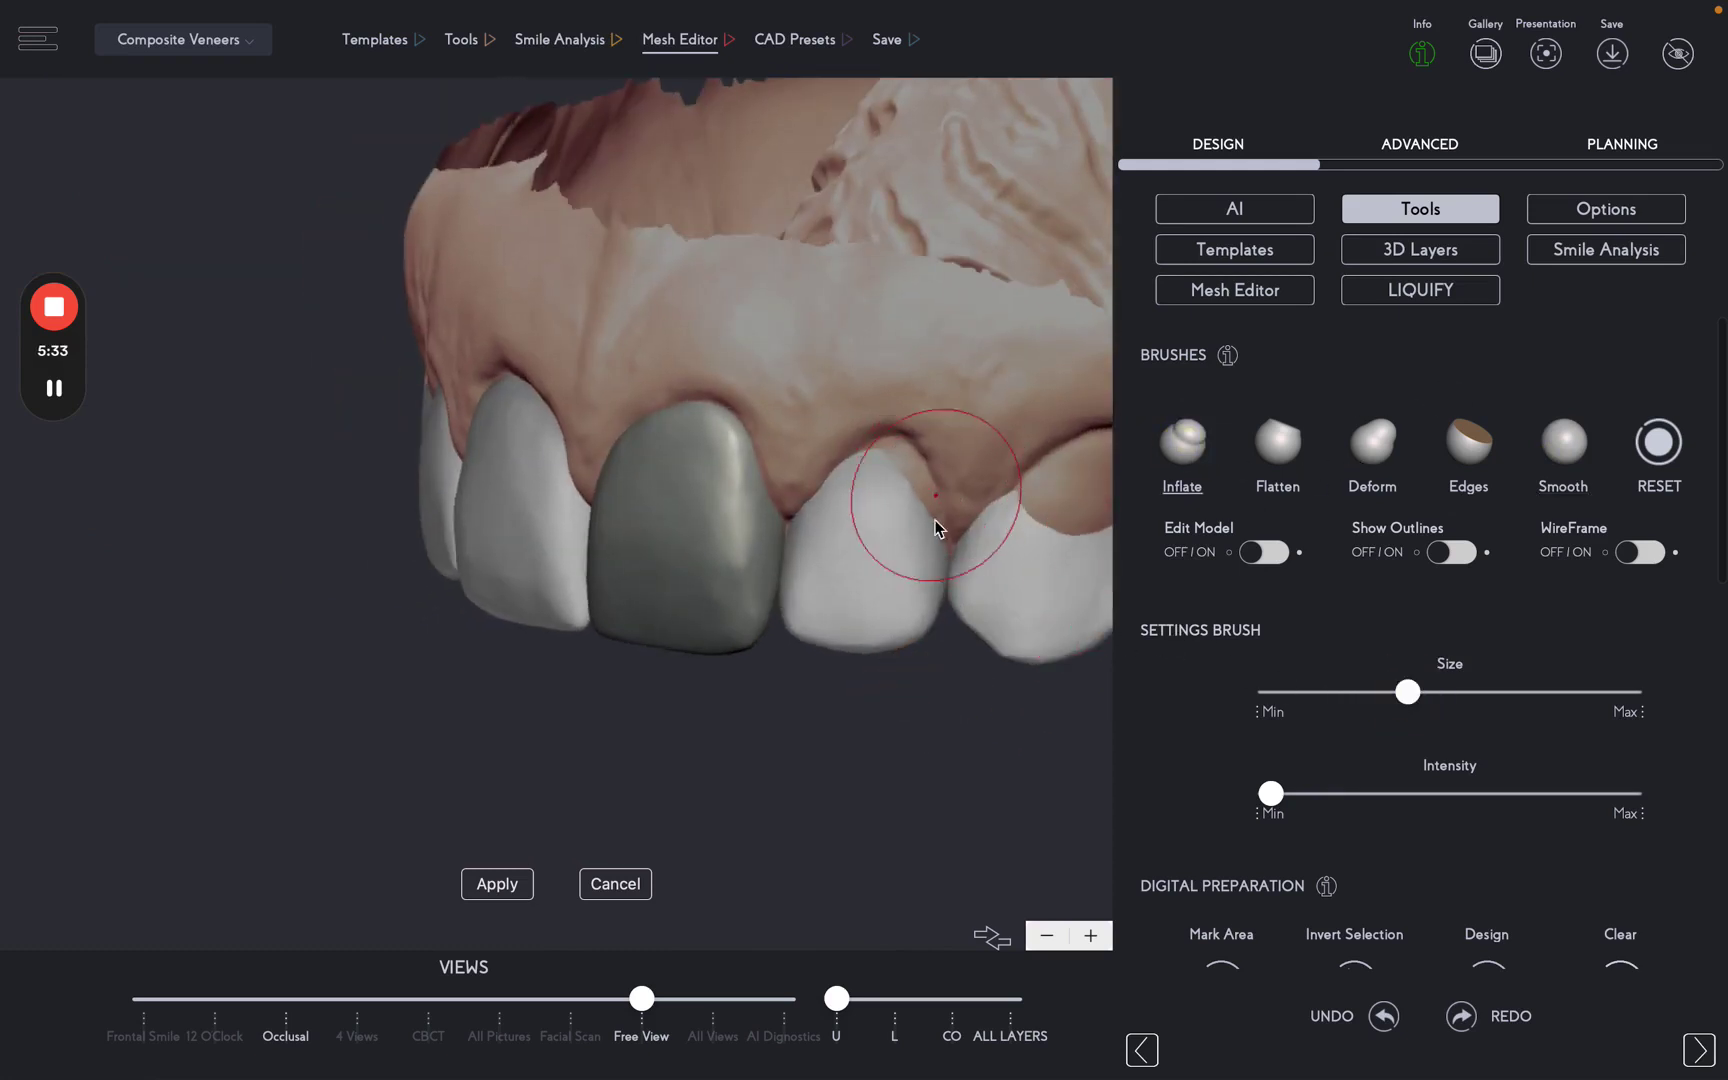
left_click(929, 482)
left_click_drag(907, 457, 906, 430)
left_click_drag(813, 730, 986, 582)
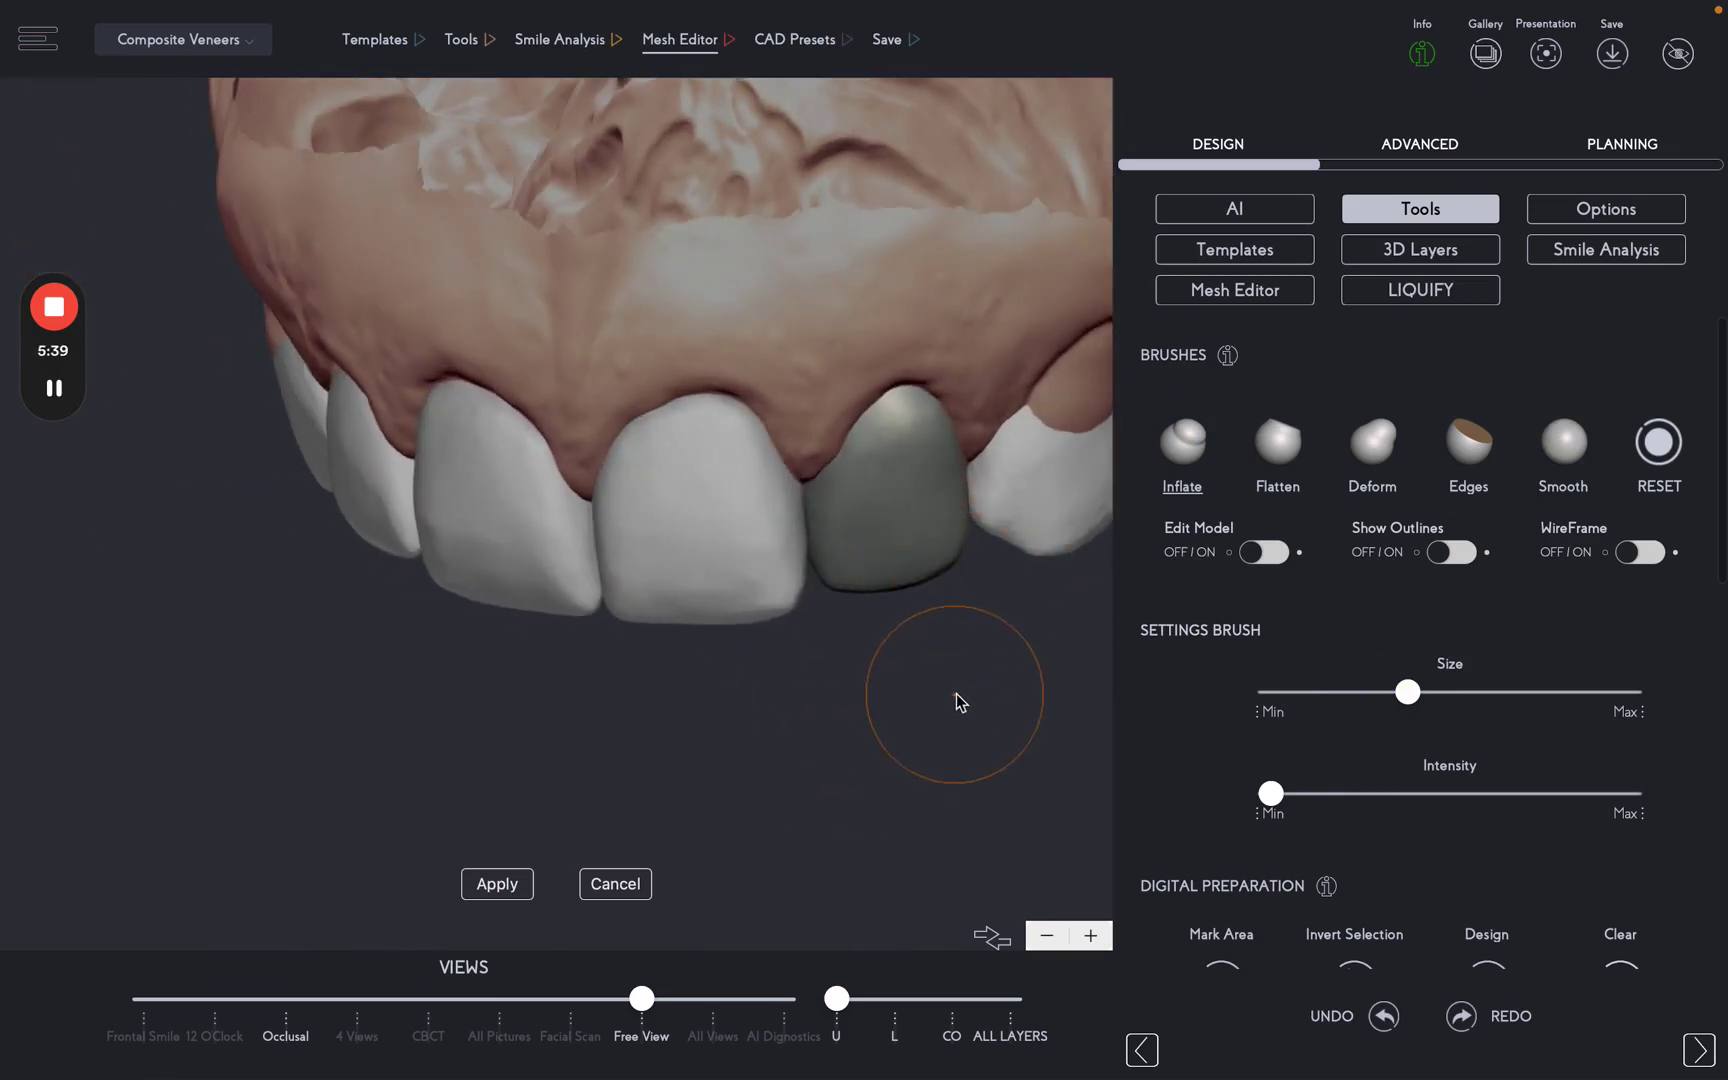
Inflate the gingival edges of the upper left first premolar and canine to cover the exposed scan surface.
left_click_drag(952, 692, 768, 687)
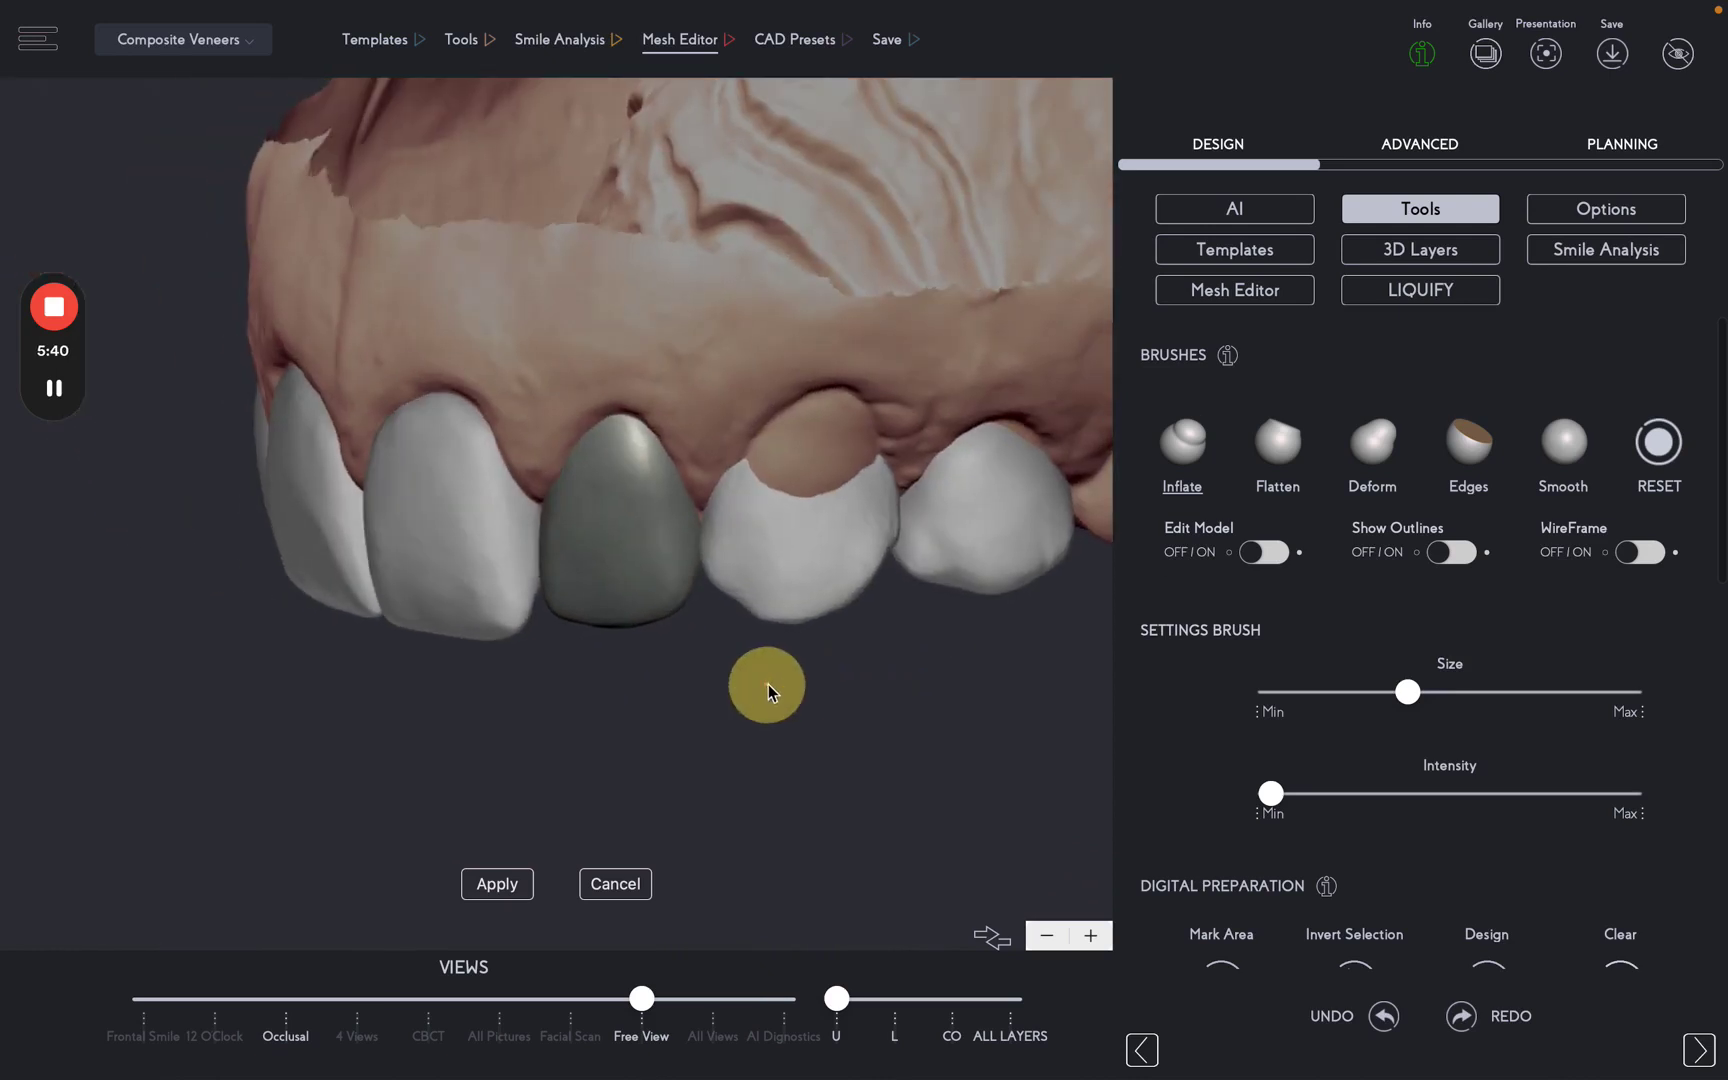
left_click(1015, 452)
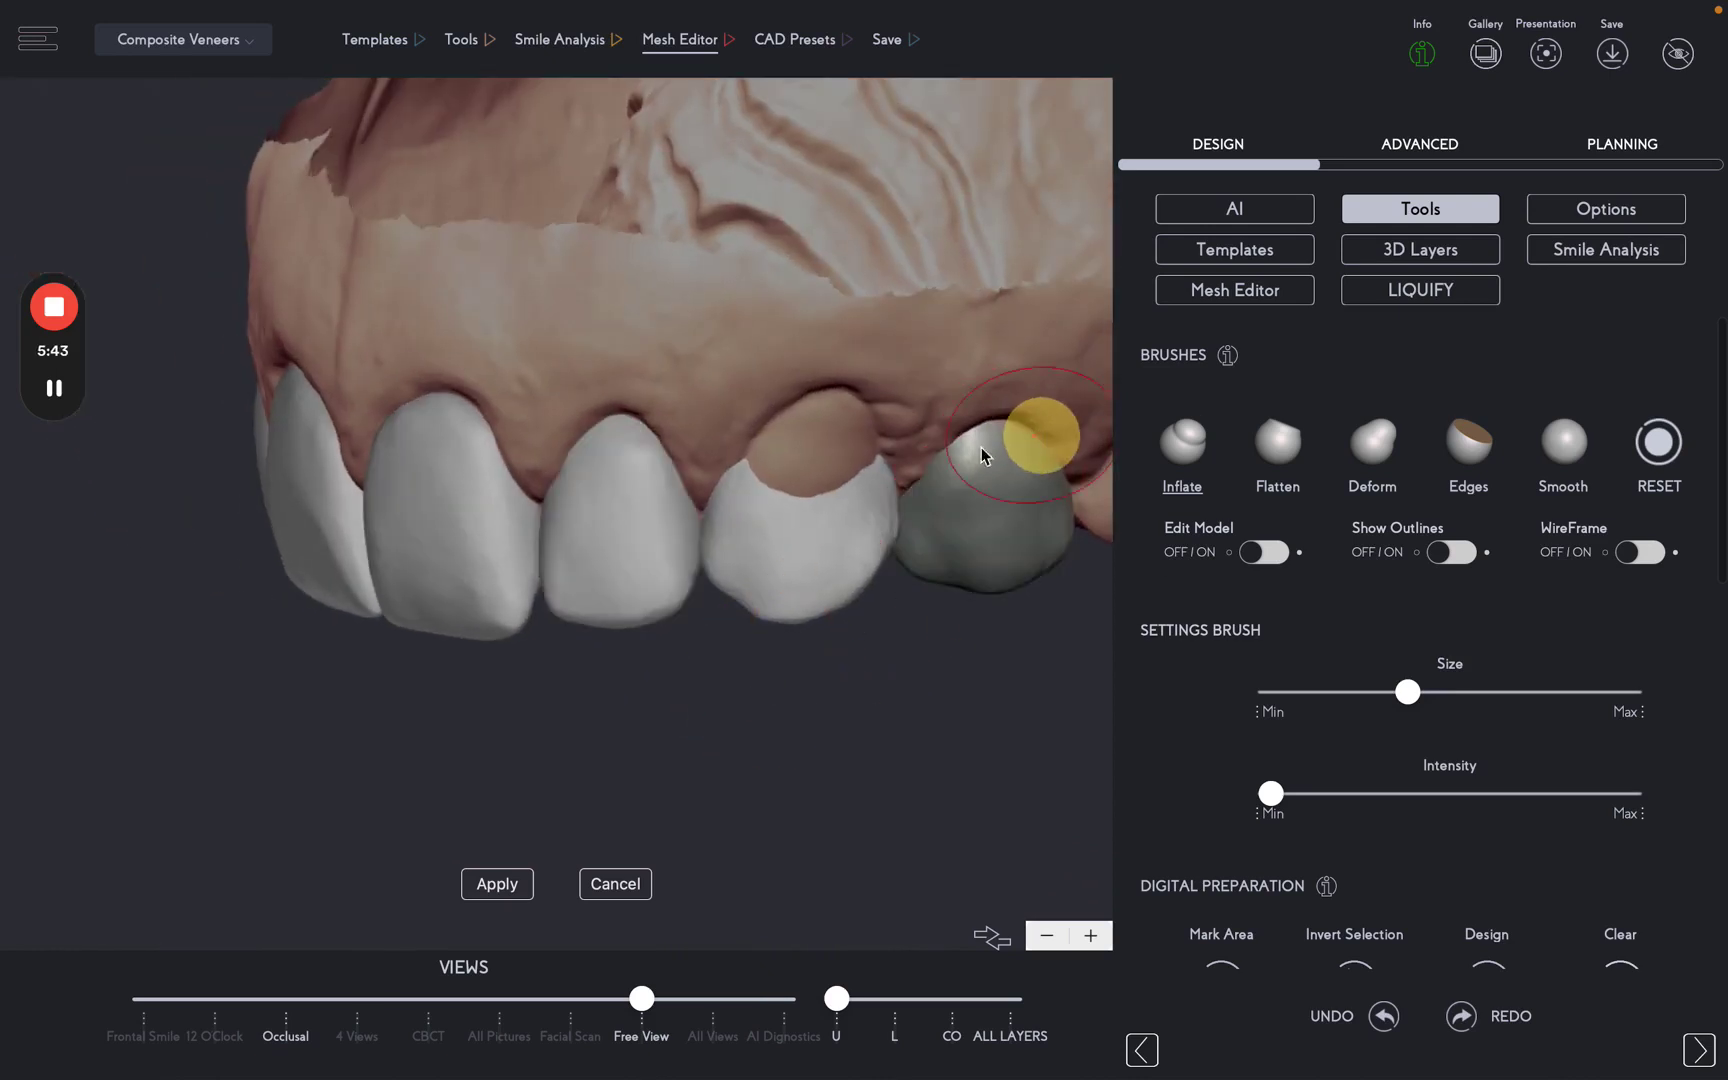
left_click(794, 575)
left_click(840, 434)
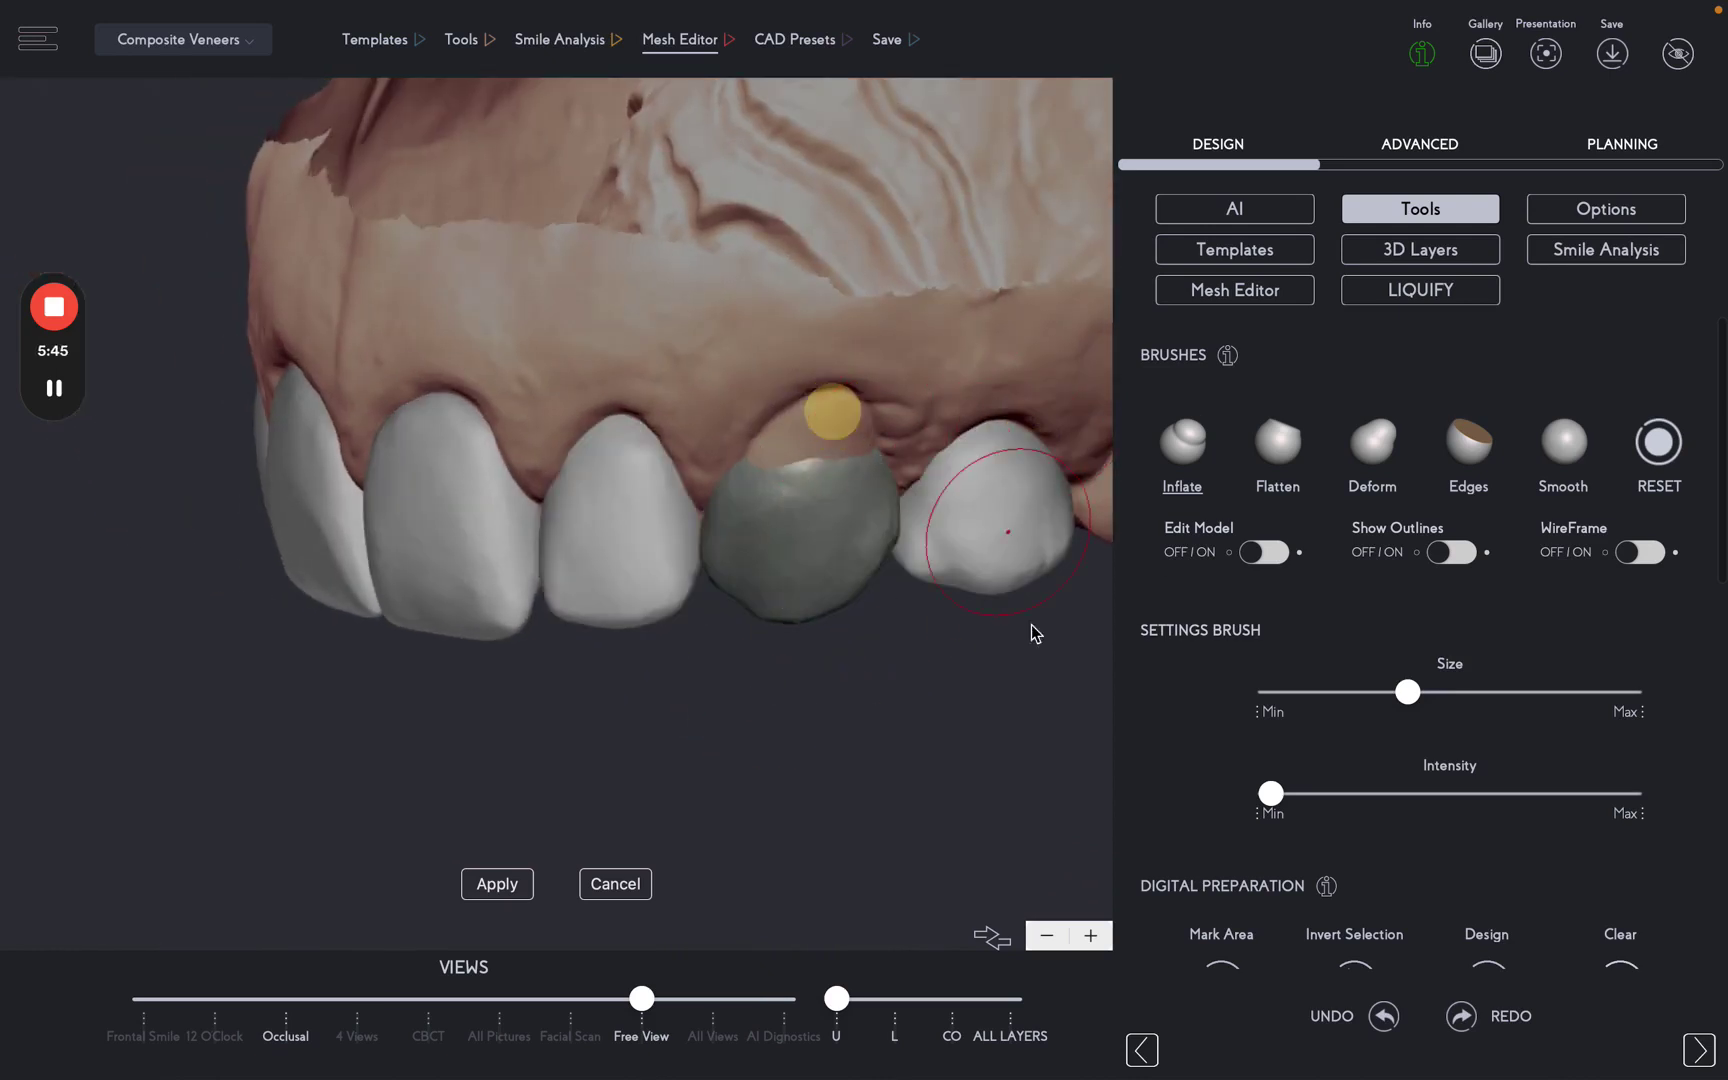
mouse_move(732, 802)
left_mouse_down()
mouse_move(879, 833)
mouse_move(872, 404)
left_mouse_up()
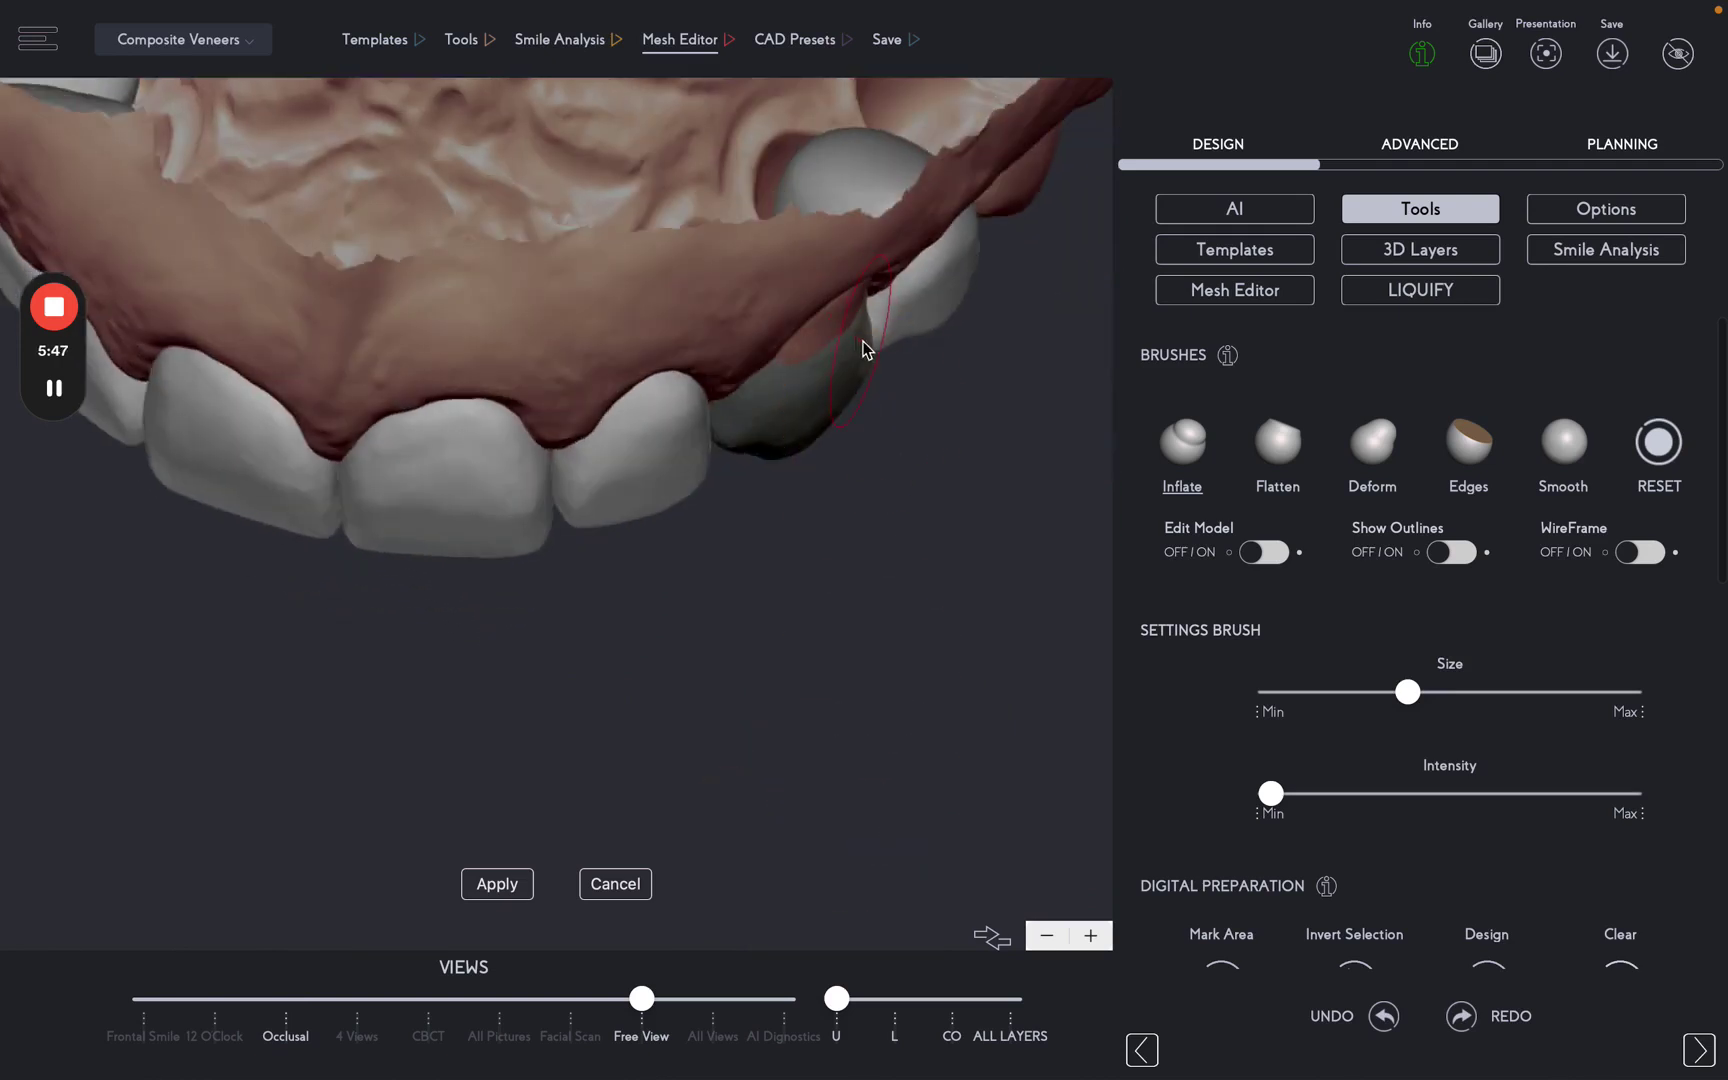
mouse_move(864, 288)
left_mouse_down()
mouse_move(802, 332)
mouse_move(858, 273)
mouse_move(802, 309)
mouse_move(873, 262)
left_mouse_up()
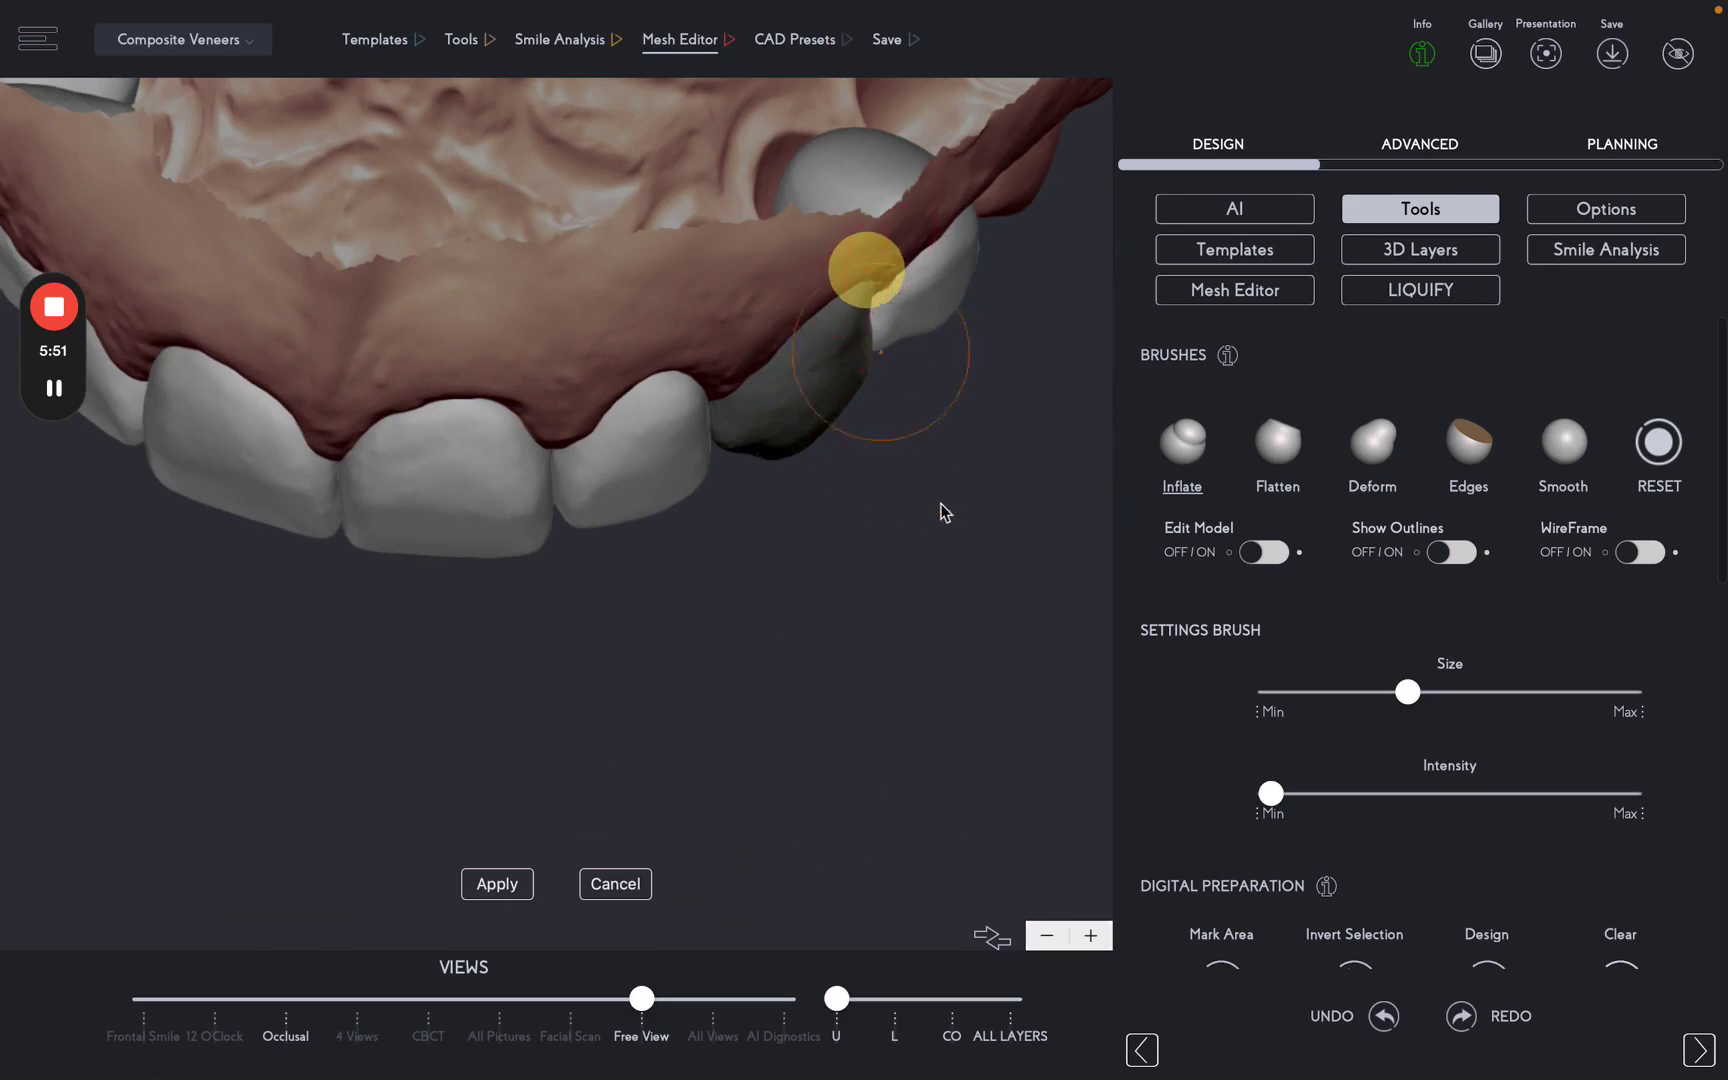
mouse_move(937, 505)
left_mouse_down()
mouse_move(833, 505)
mouse_move(784, 371)
mouse_move(845, 258)
mouse_move(785, 232)
left_mouse_up()
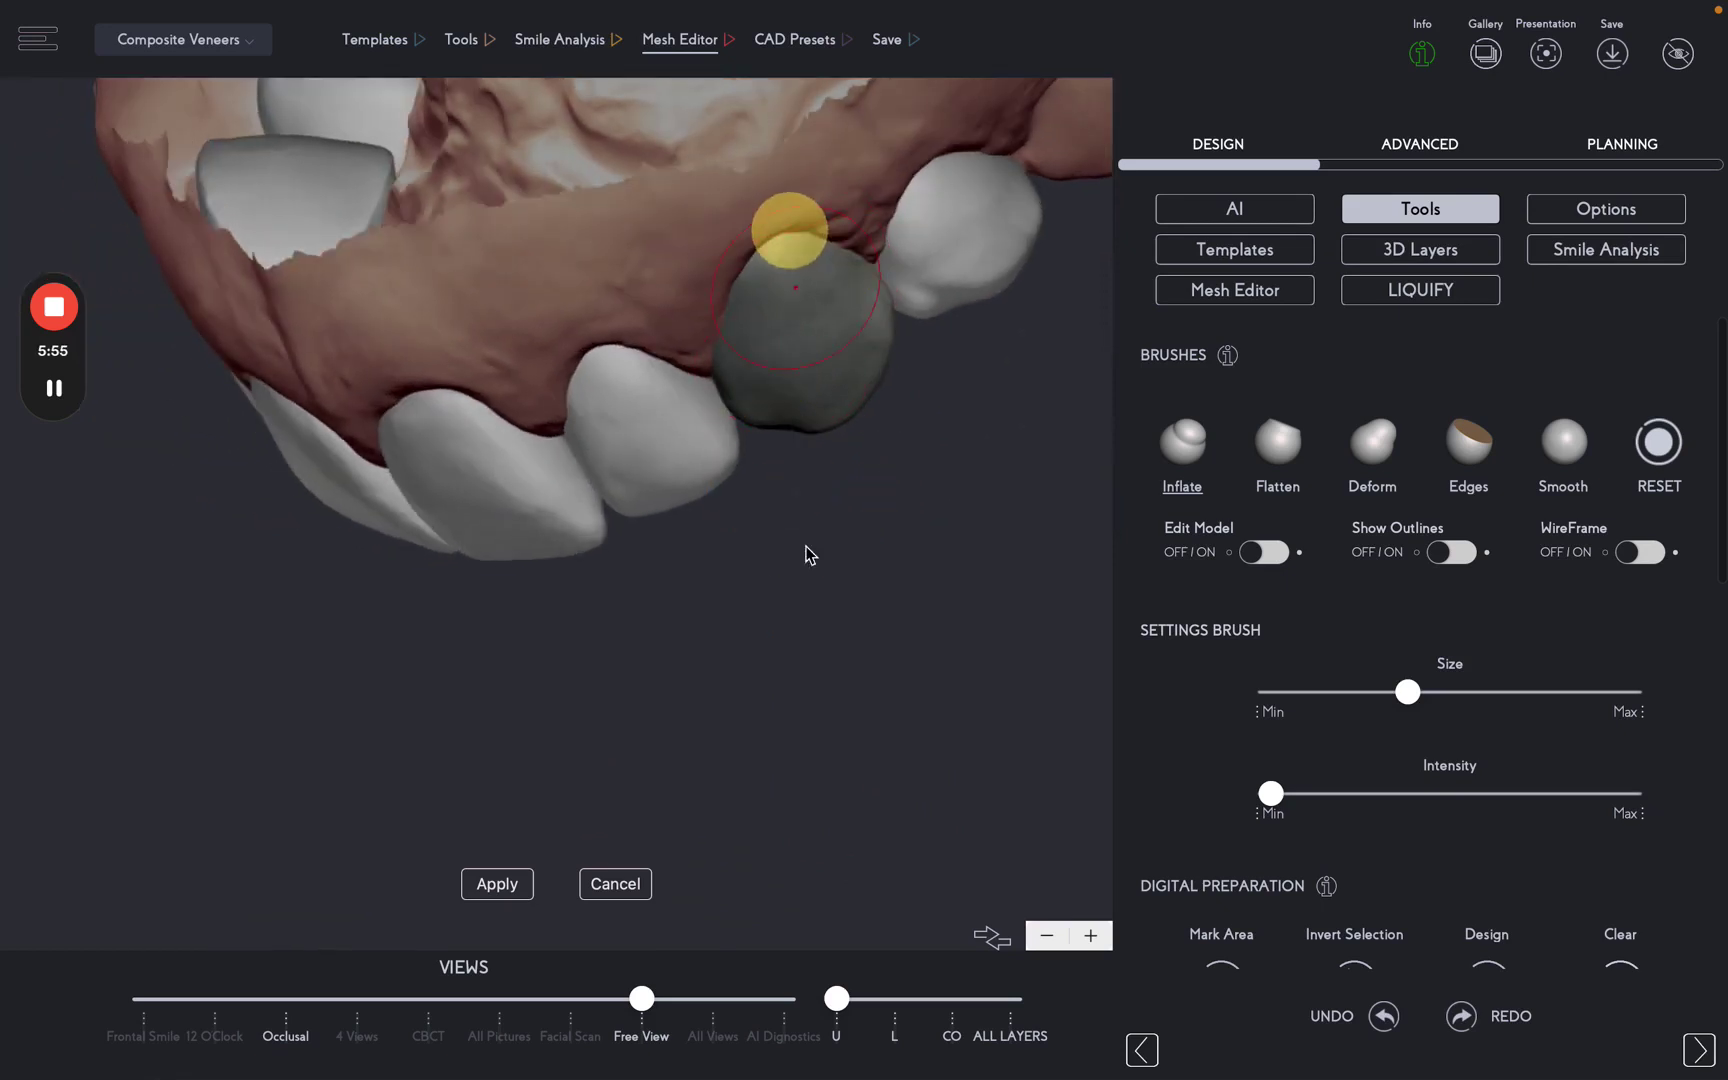
Inflate the gingival areas of the upper right lateral incisor and canine.
mouse_move(800, 556)
left_mouse_down()
mouse_move(713, 497)
mouse_move(897, 474)
mouse_move(985, 400)
left_mouse_up()
mouse_move(512, 668)
left_mouse_down()
mouse_move(617, 540)
mouse_move(617, 702)
mouse_move(721, 671)
mouse_move(645, 683)
mouse_move(636, 598)
left_mouse_up()
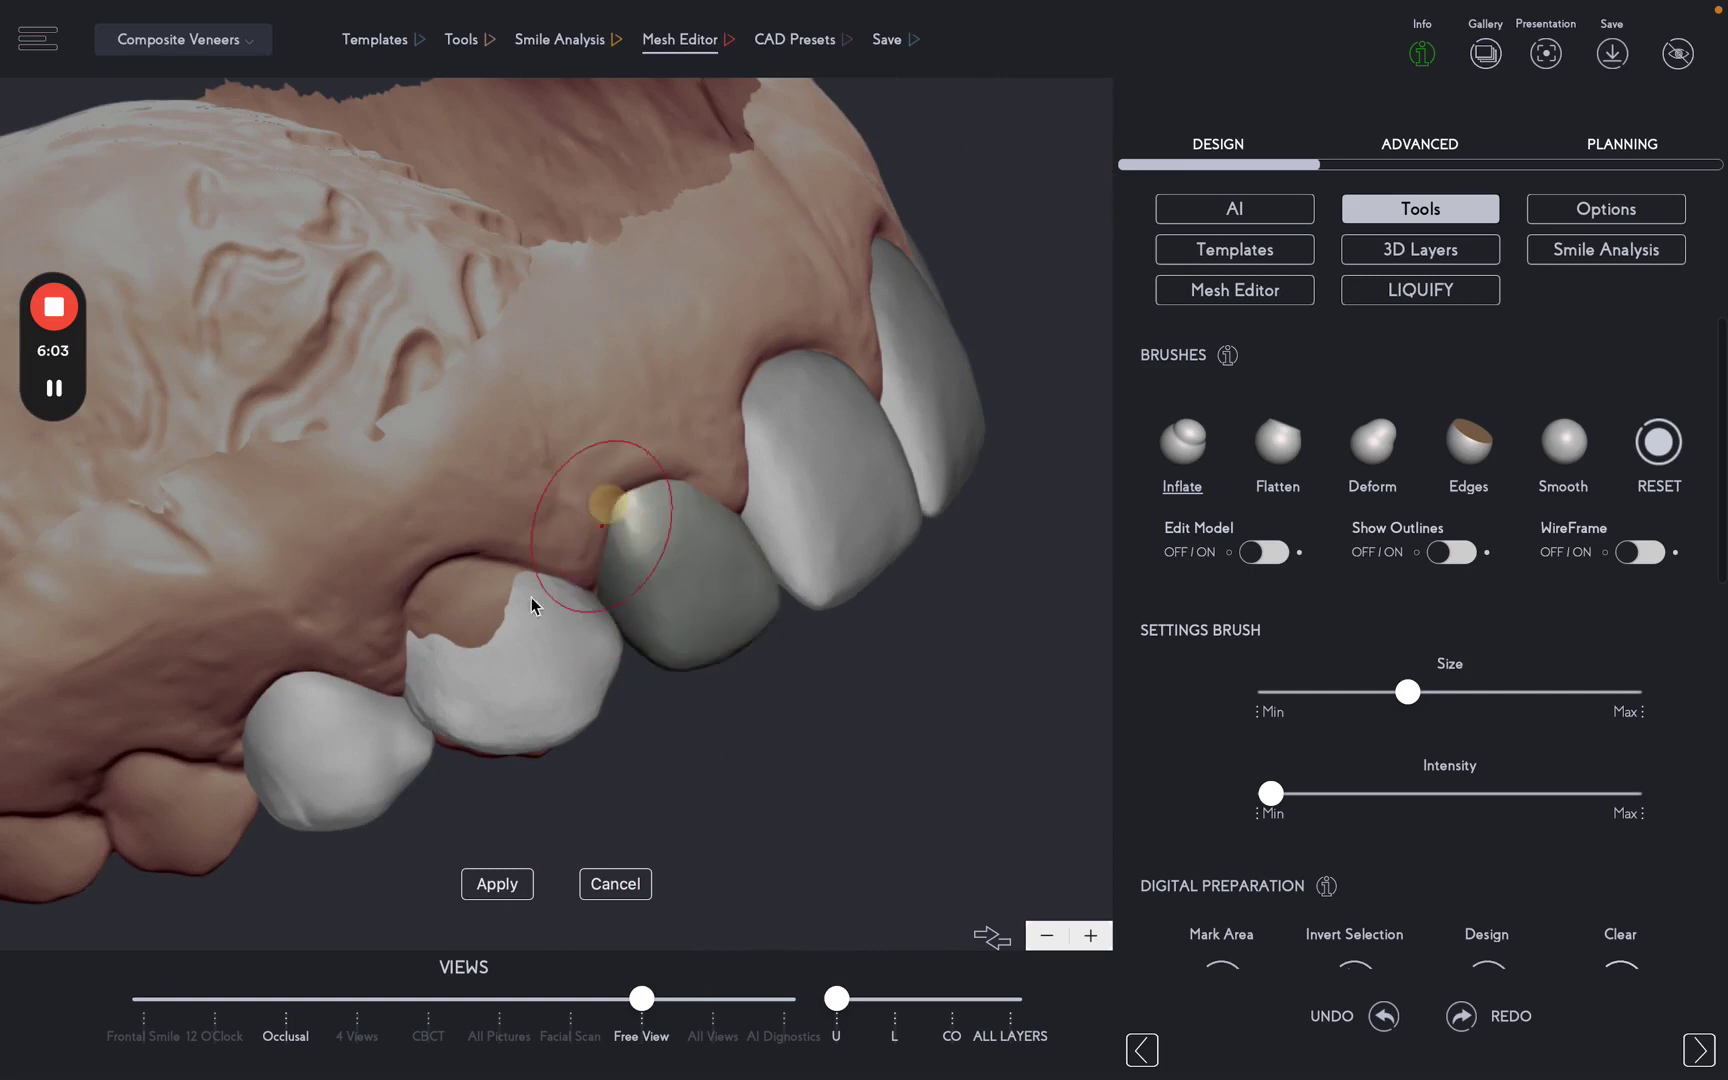
left_click(543, 716)
mouse_move(543, 722)
left_mouse_down()
mouse_move(459, 710)
mouse_move(430, 590)
mouse_move(513, 585)
mouse_move(420, 578)
mouse_move(465, 698)
mouse_move(504, 674)
mouse_move(600, 720)
left_mouse_up()
mouse_move(760, 756)
left_mouse_down()
mouse_move(552, 802)
mouse_move(558, 700)
left_mouse_up()
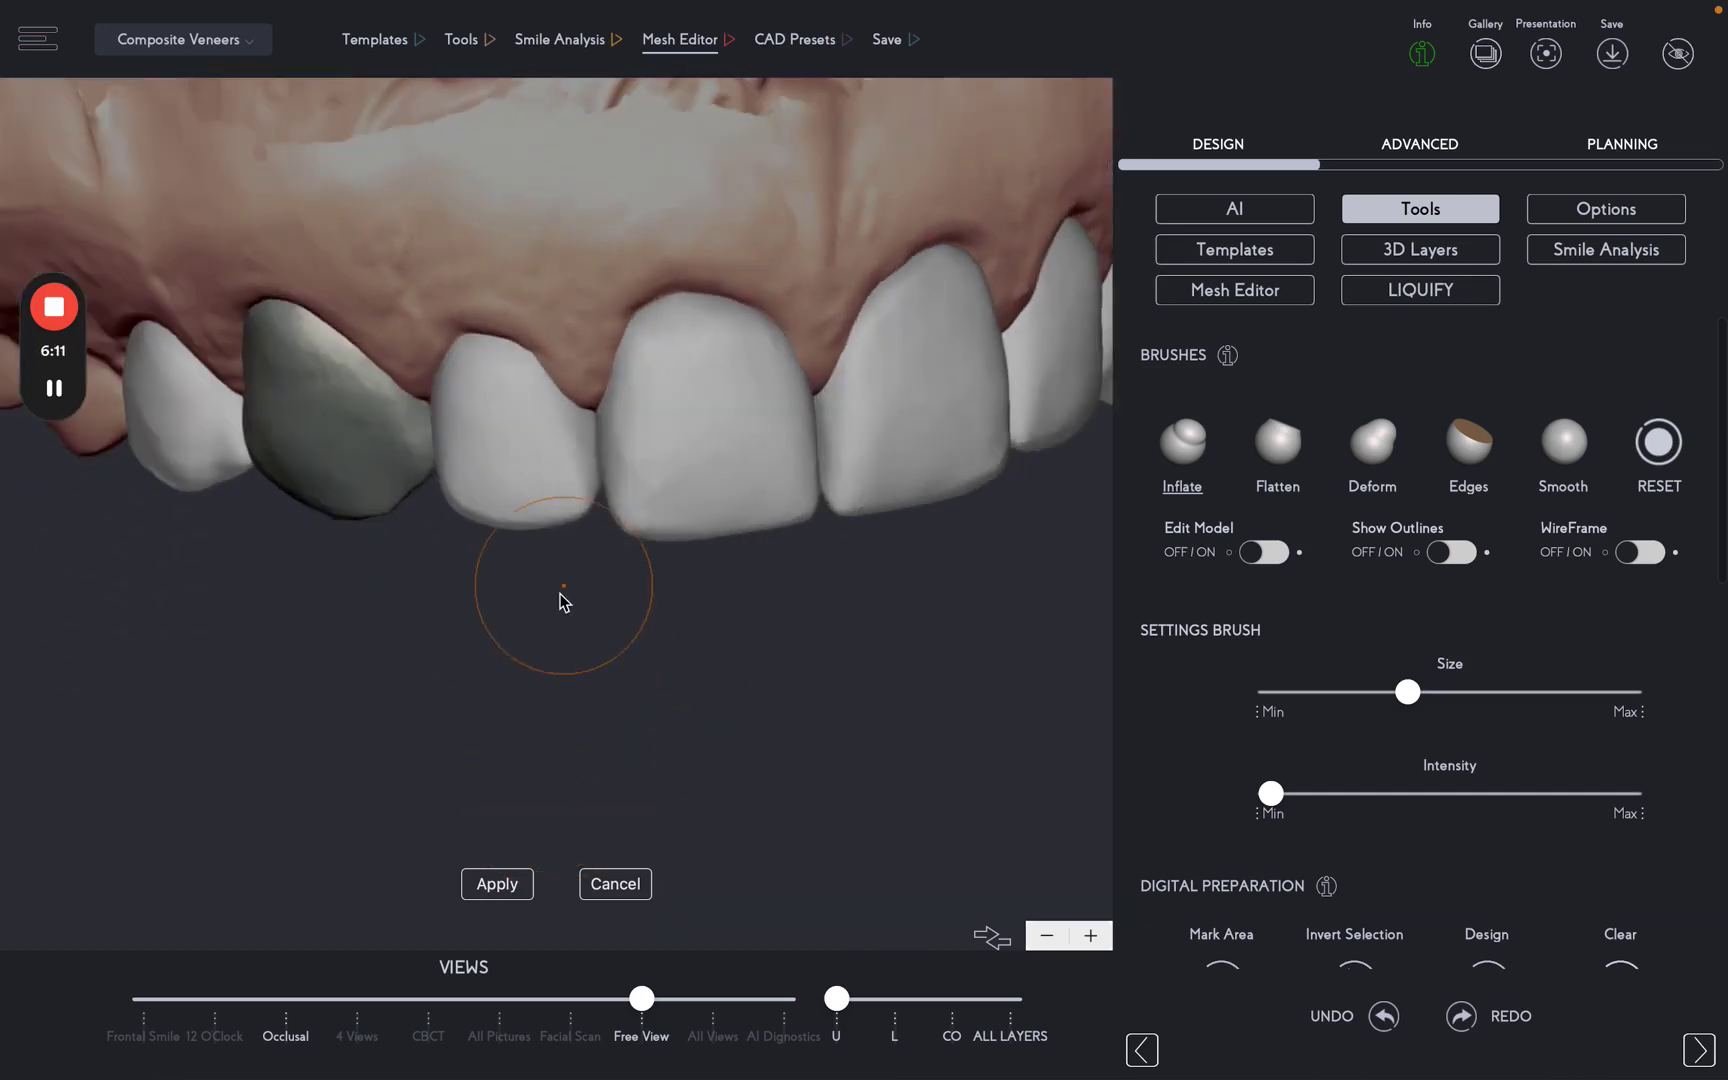
Flatten the palatal surfaces of the upper right incisors and canine, using a larger, more intense Flatten brush.
left_click_drag(563, 600, 424, 212)
left_click_drag(185, 251, 250, 290)
left_click(1280, 445)
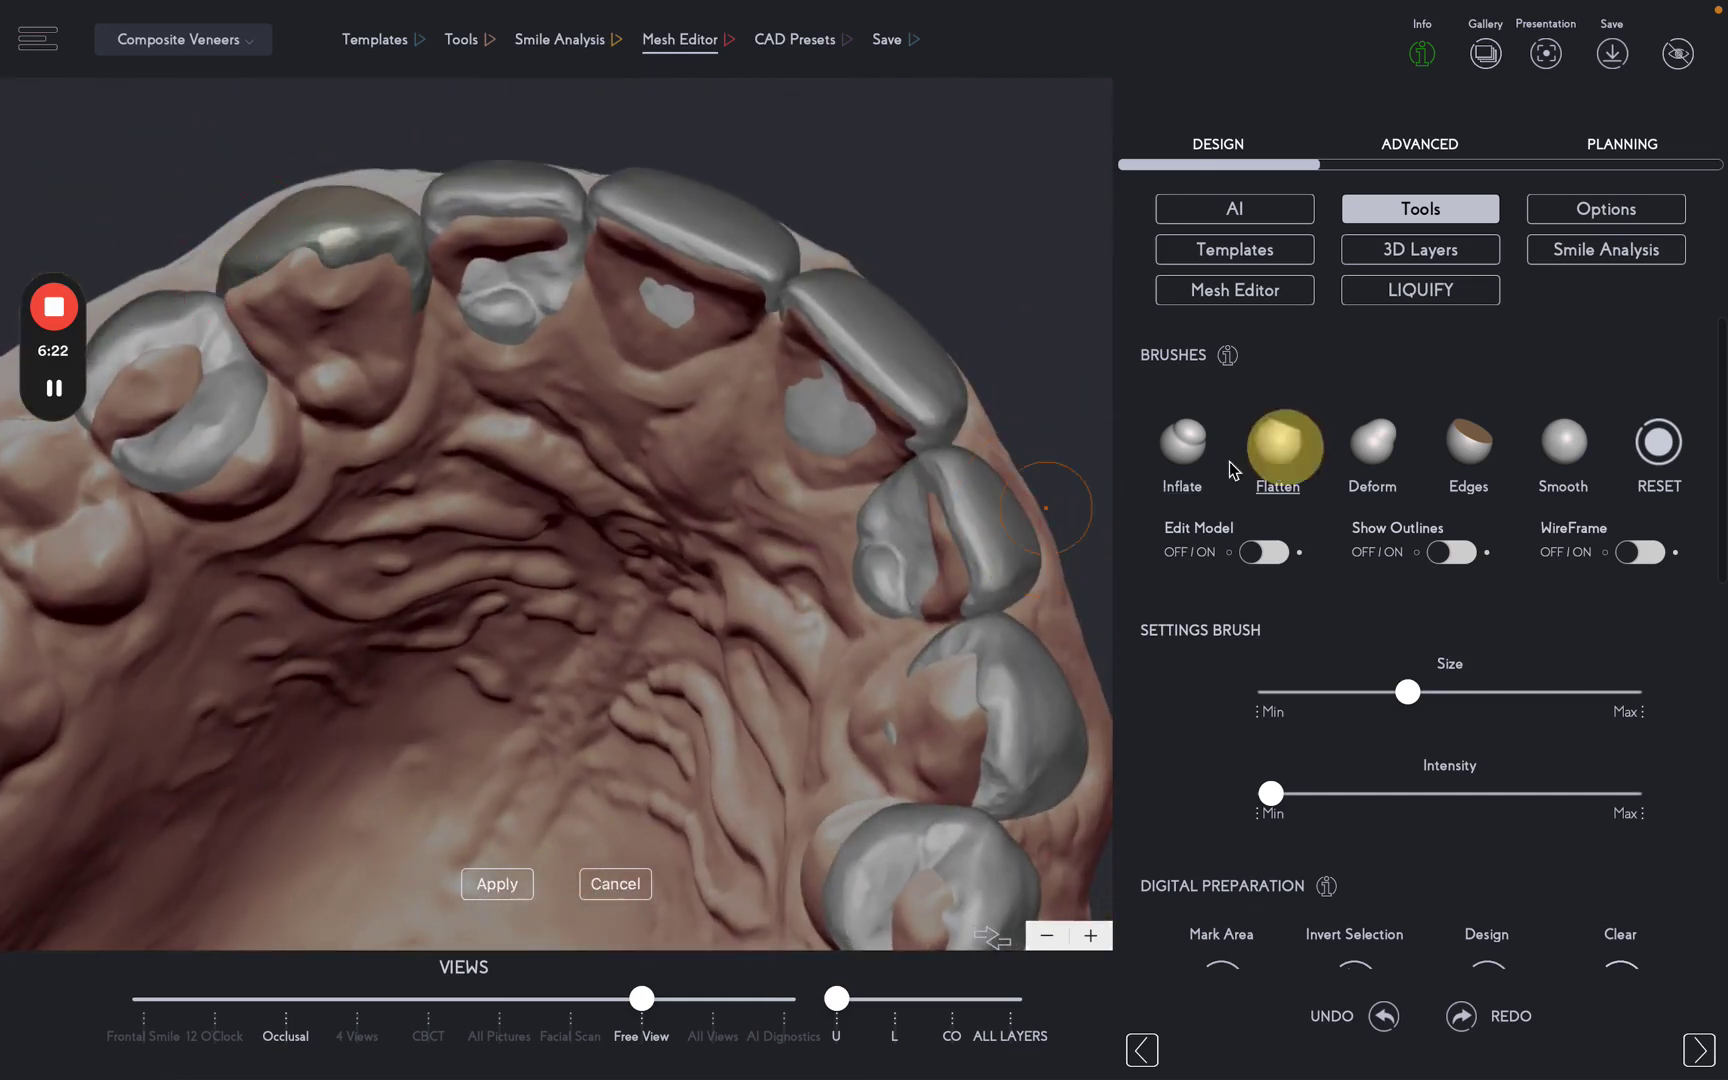
mouse_move(679, 301)
left_mouse_down()
mouse_move(617, 292)
mouse_move(681, 295)
mouse_move(523, 265)
mouse_move(560, 256)
left_mouse_up()
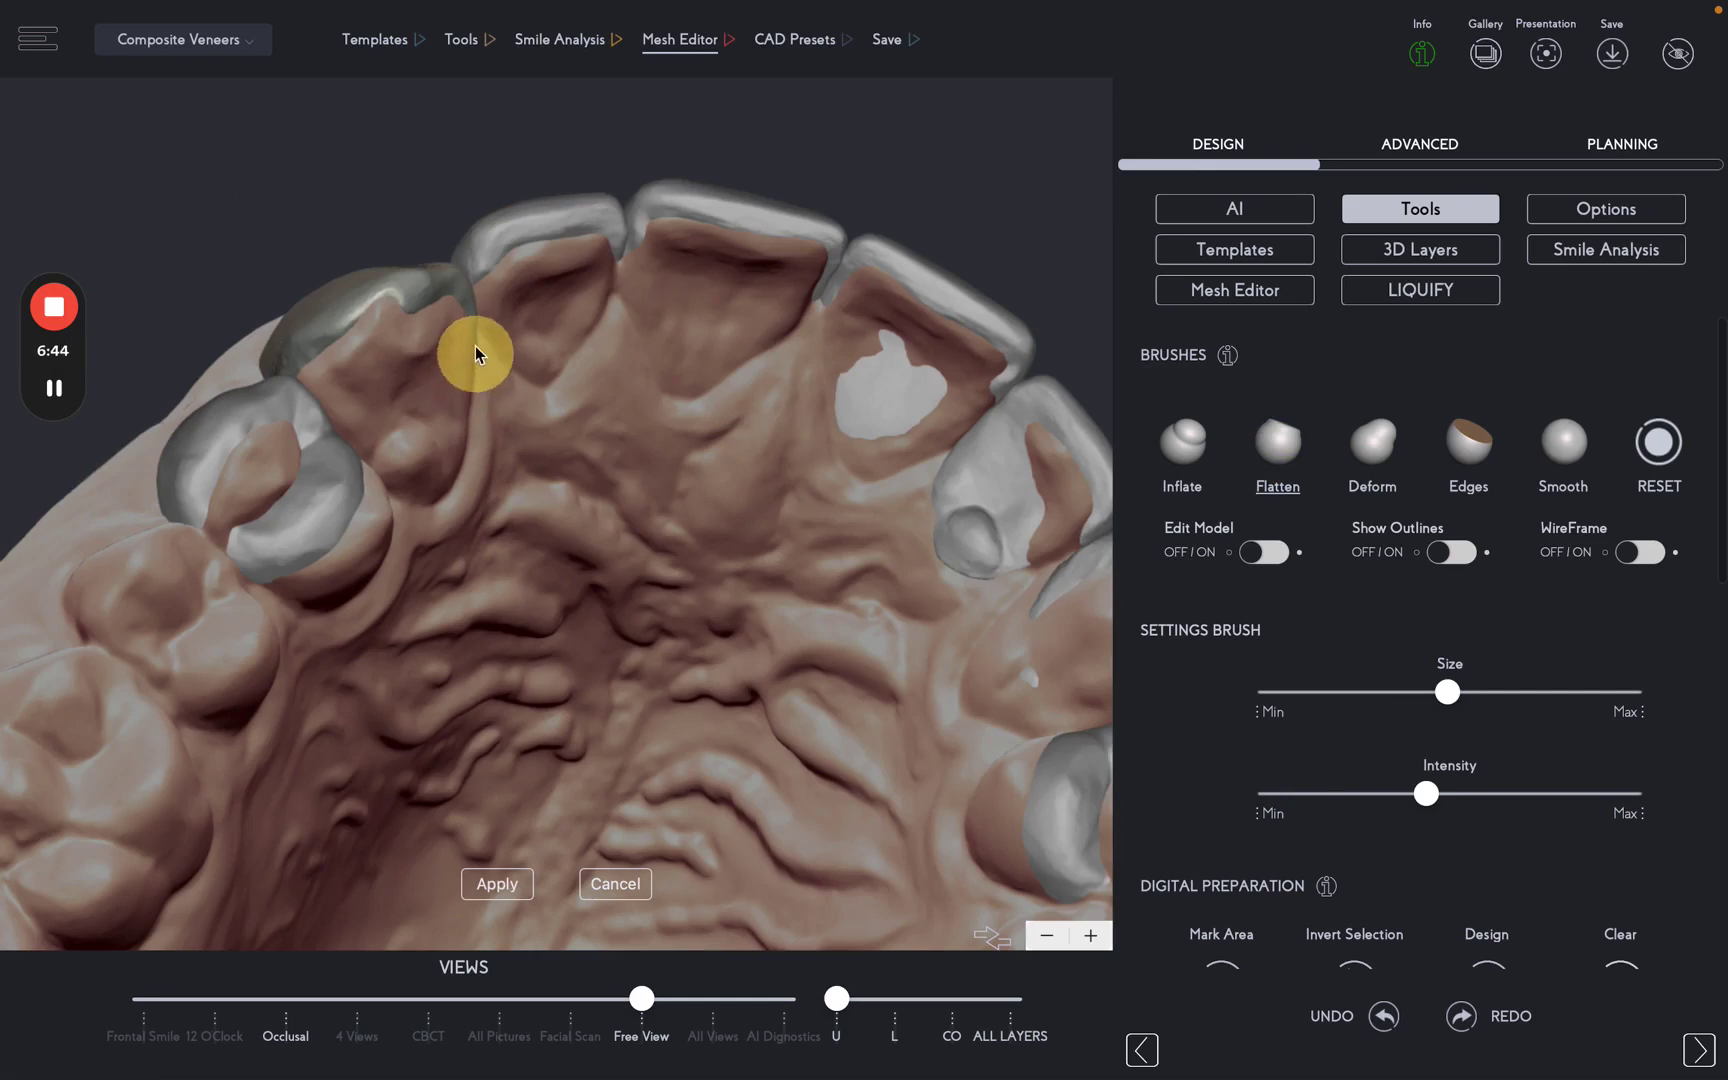
mouse_move(475, 353)
left_mouse_down()
mouse_move(418, 366)
mouse_move(425, 385)
left_mouse_up()
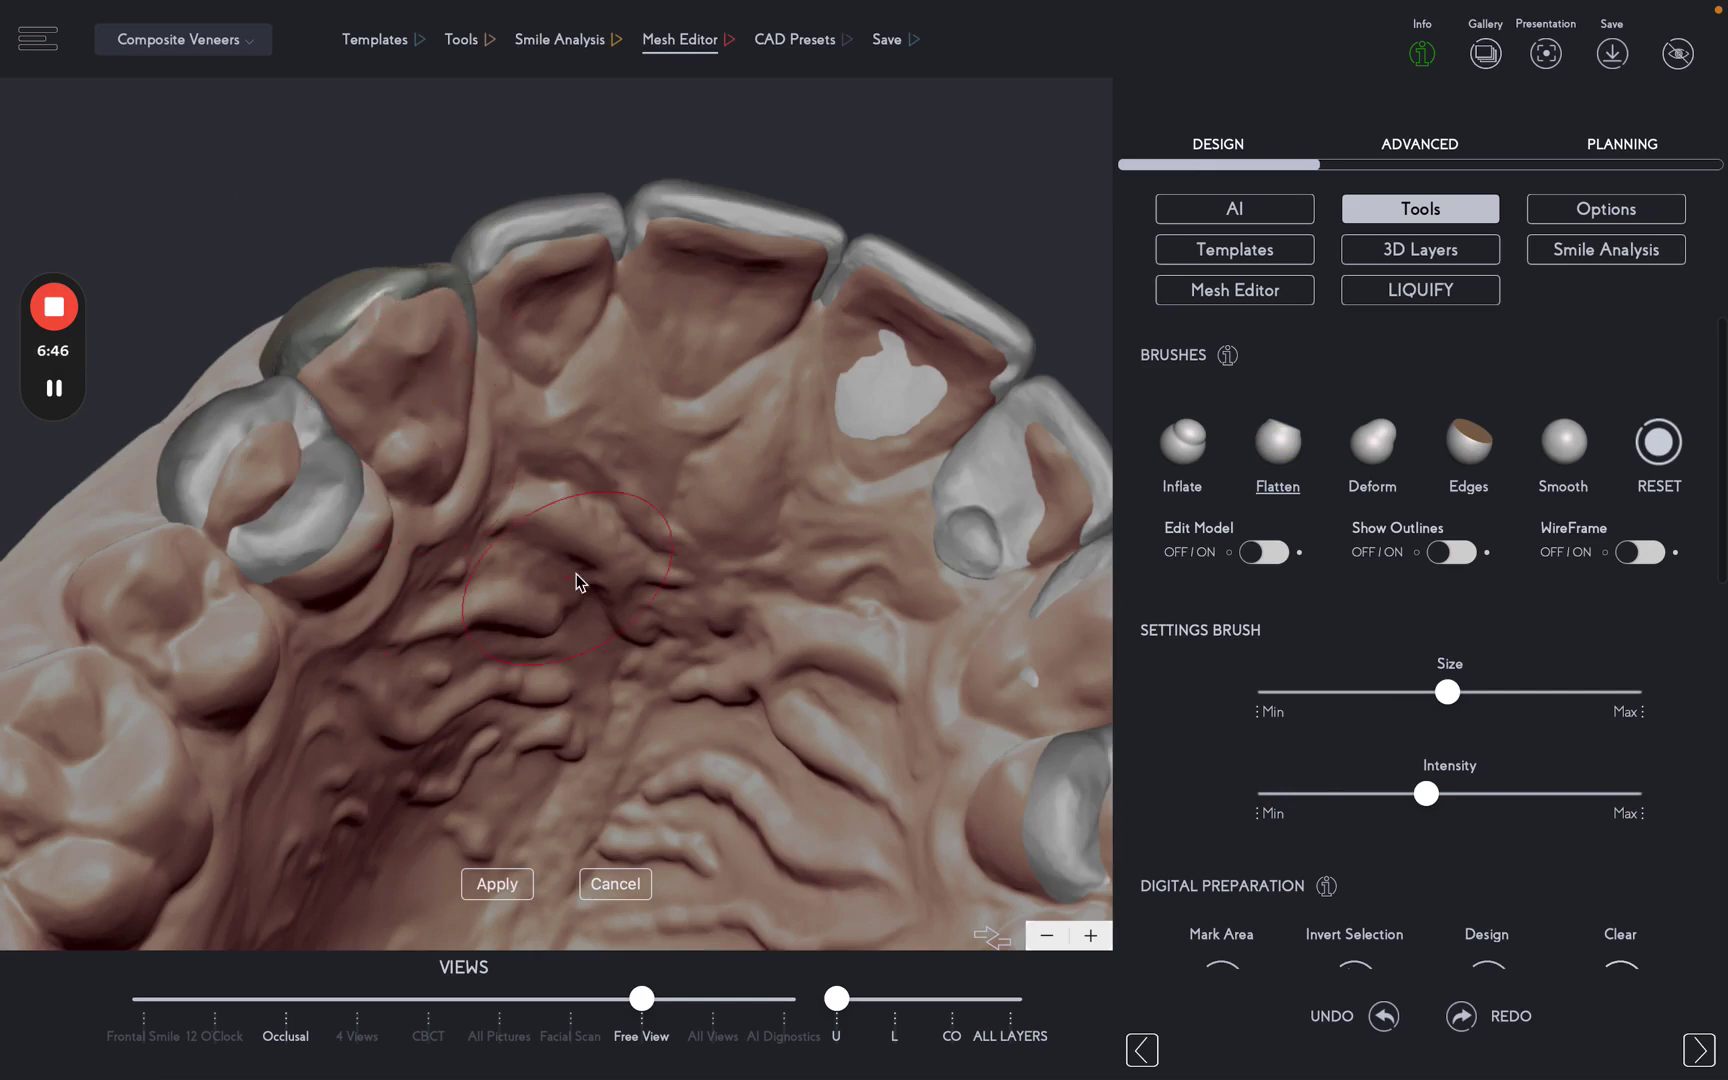
Inflate the upper right canine near its incisal edge with a smaller brush.
left_click(1186, 452)
left_click(1397, 692)
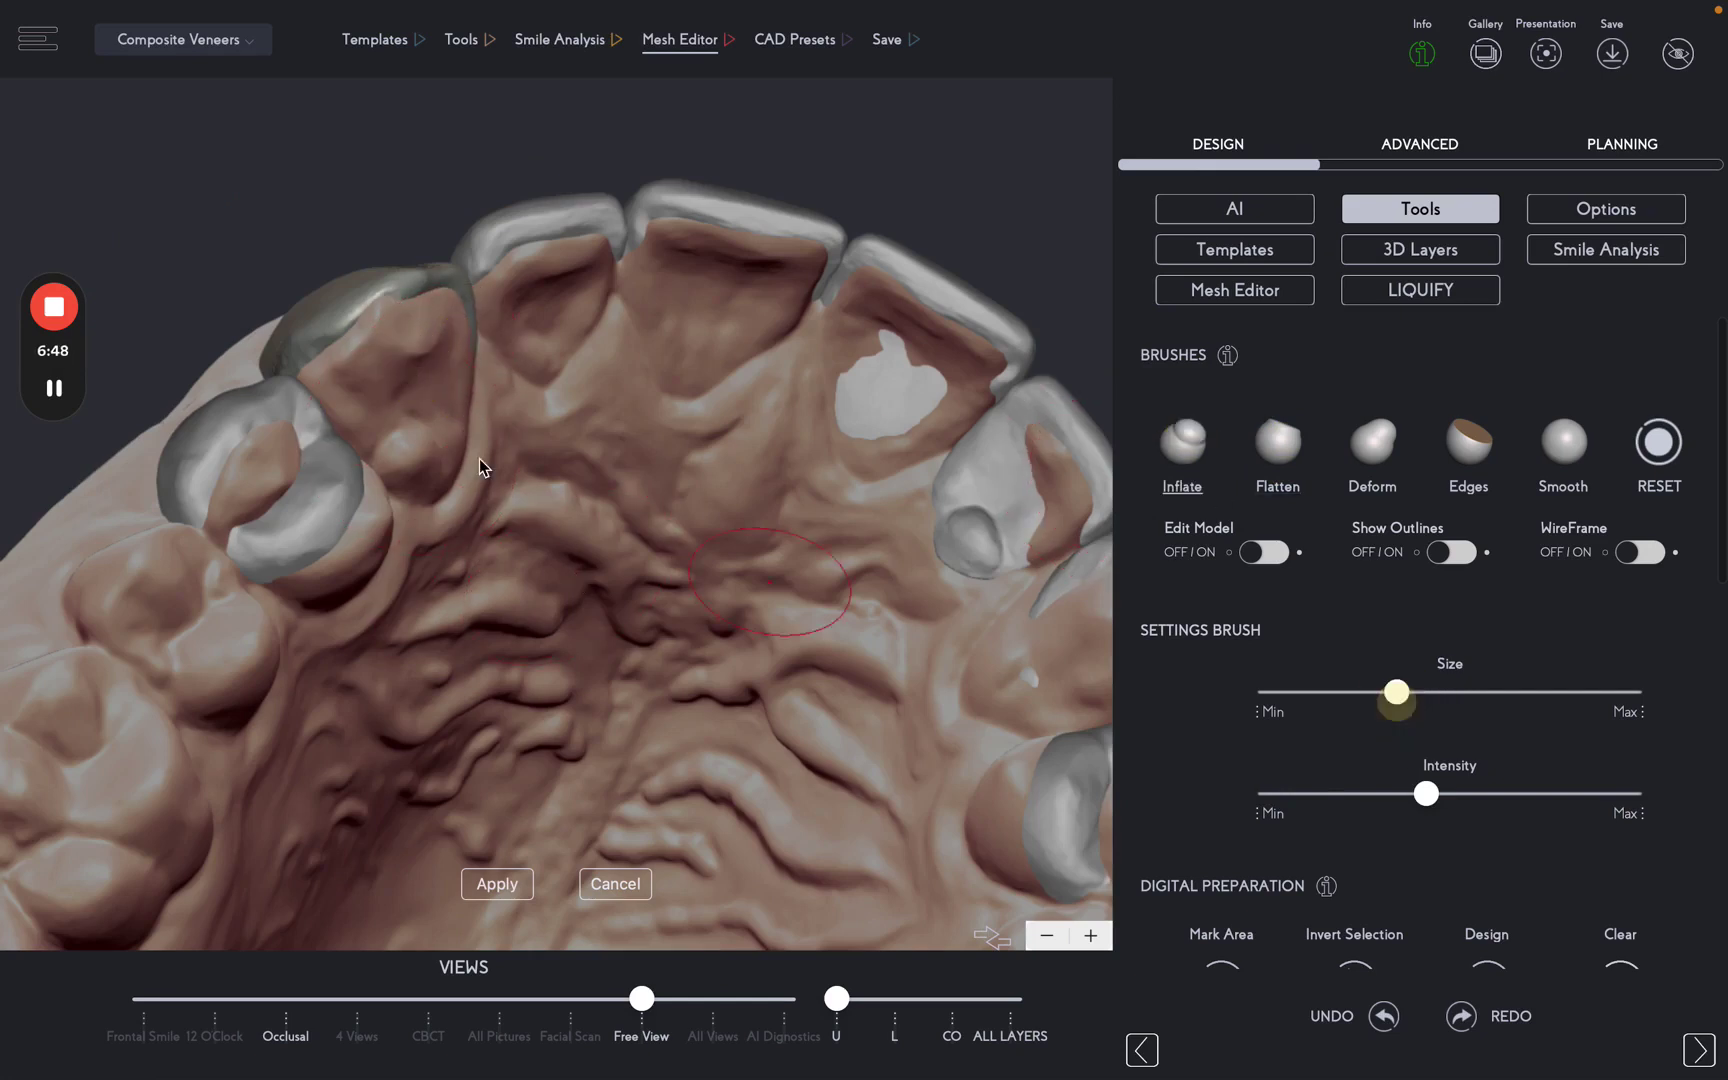
mouse_move(342, 337)
left_mouse_down()
mouse_move(317, 374)
mouse_move(308, 360)
mouse_move(339, 381)
mouse_move(310, 378)
mouse_move(394, 302)
mouse_move(330, 365)
left_mouse_up()
Flatten the palatal surfaces of the upper right first premolar and the upper left central incisor.
left_click(1280, 440)
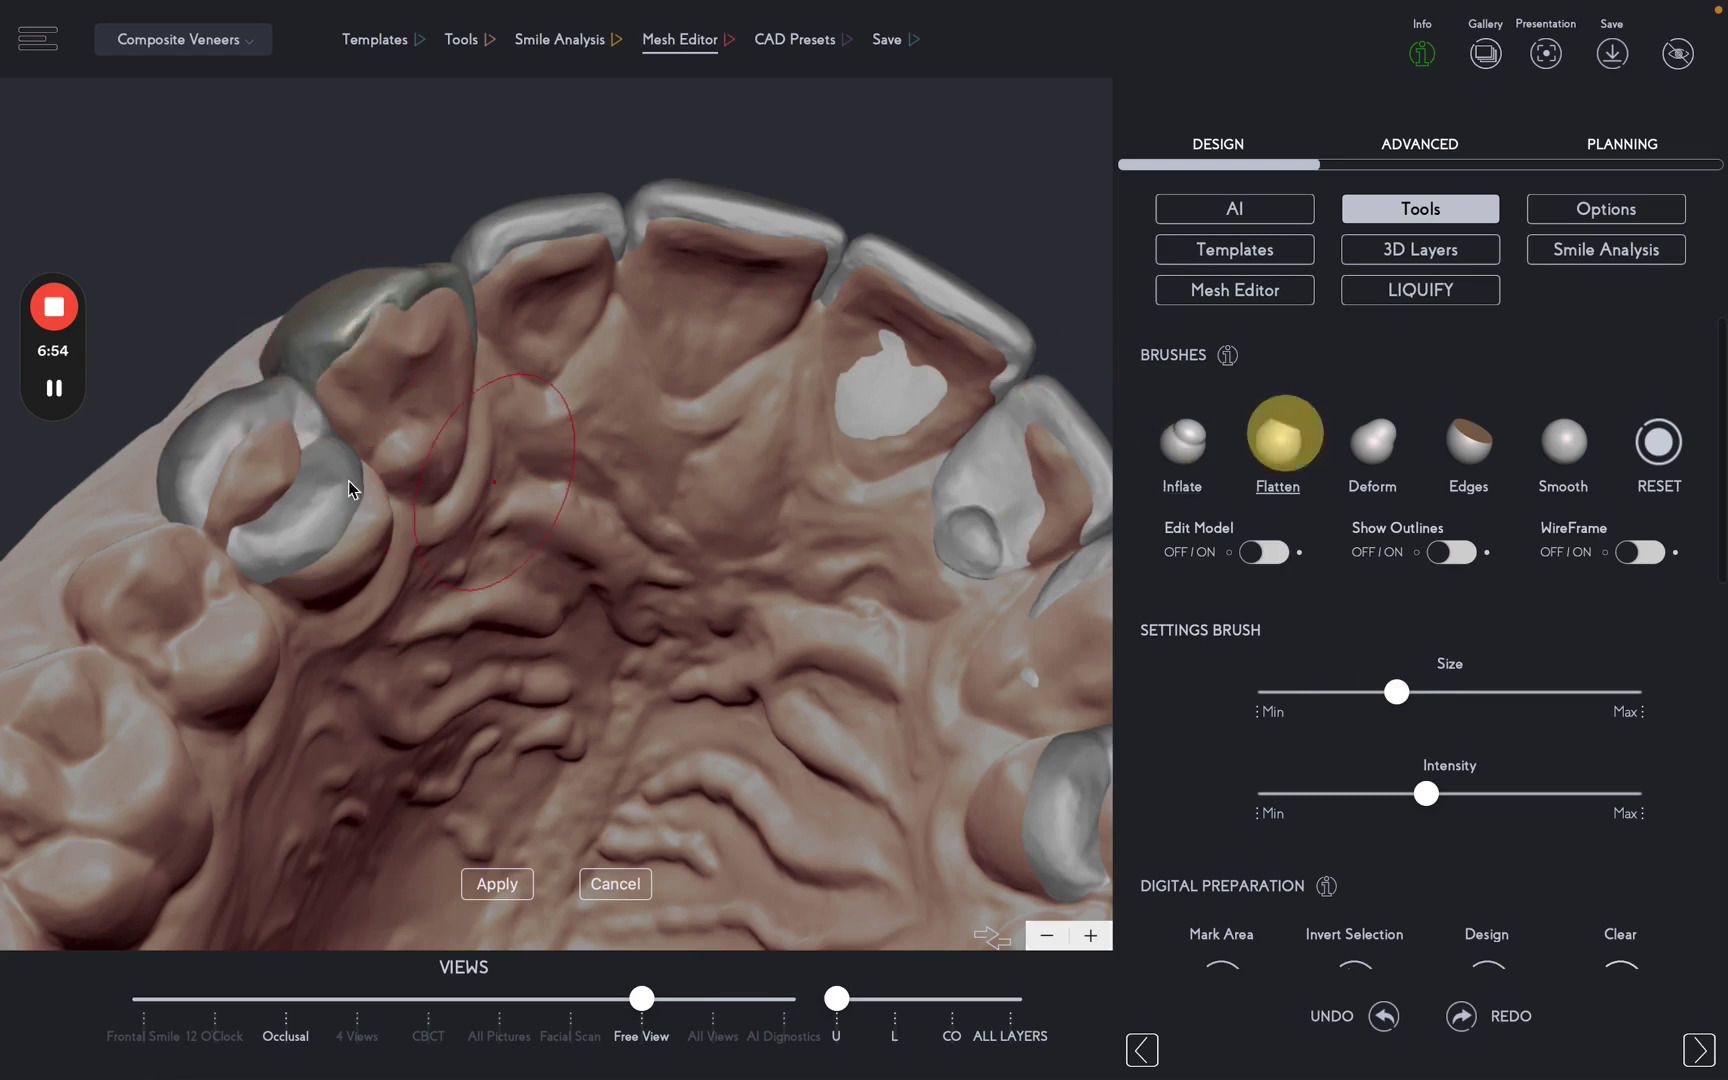
mouse_move(310, 486)
left_mouse_down()
mouse_move(342, 464)
mouse_move(315, 504)
mouse_move(329, 454)
mouse_move(332, 499)
mouse_move(277, 577)
mouse_move(363, 472)
mouse_move(321, 462)
left_mouse_up()
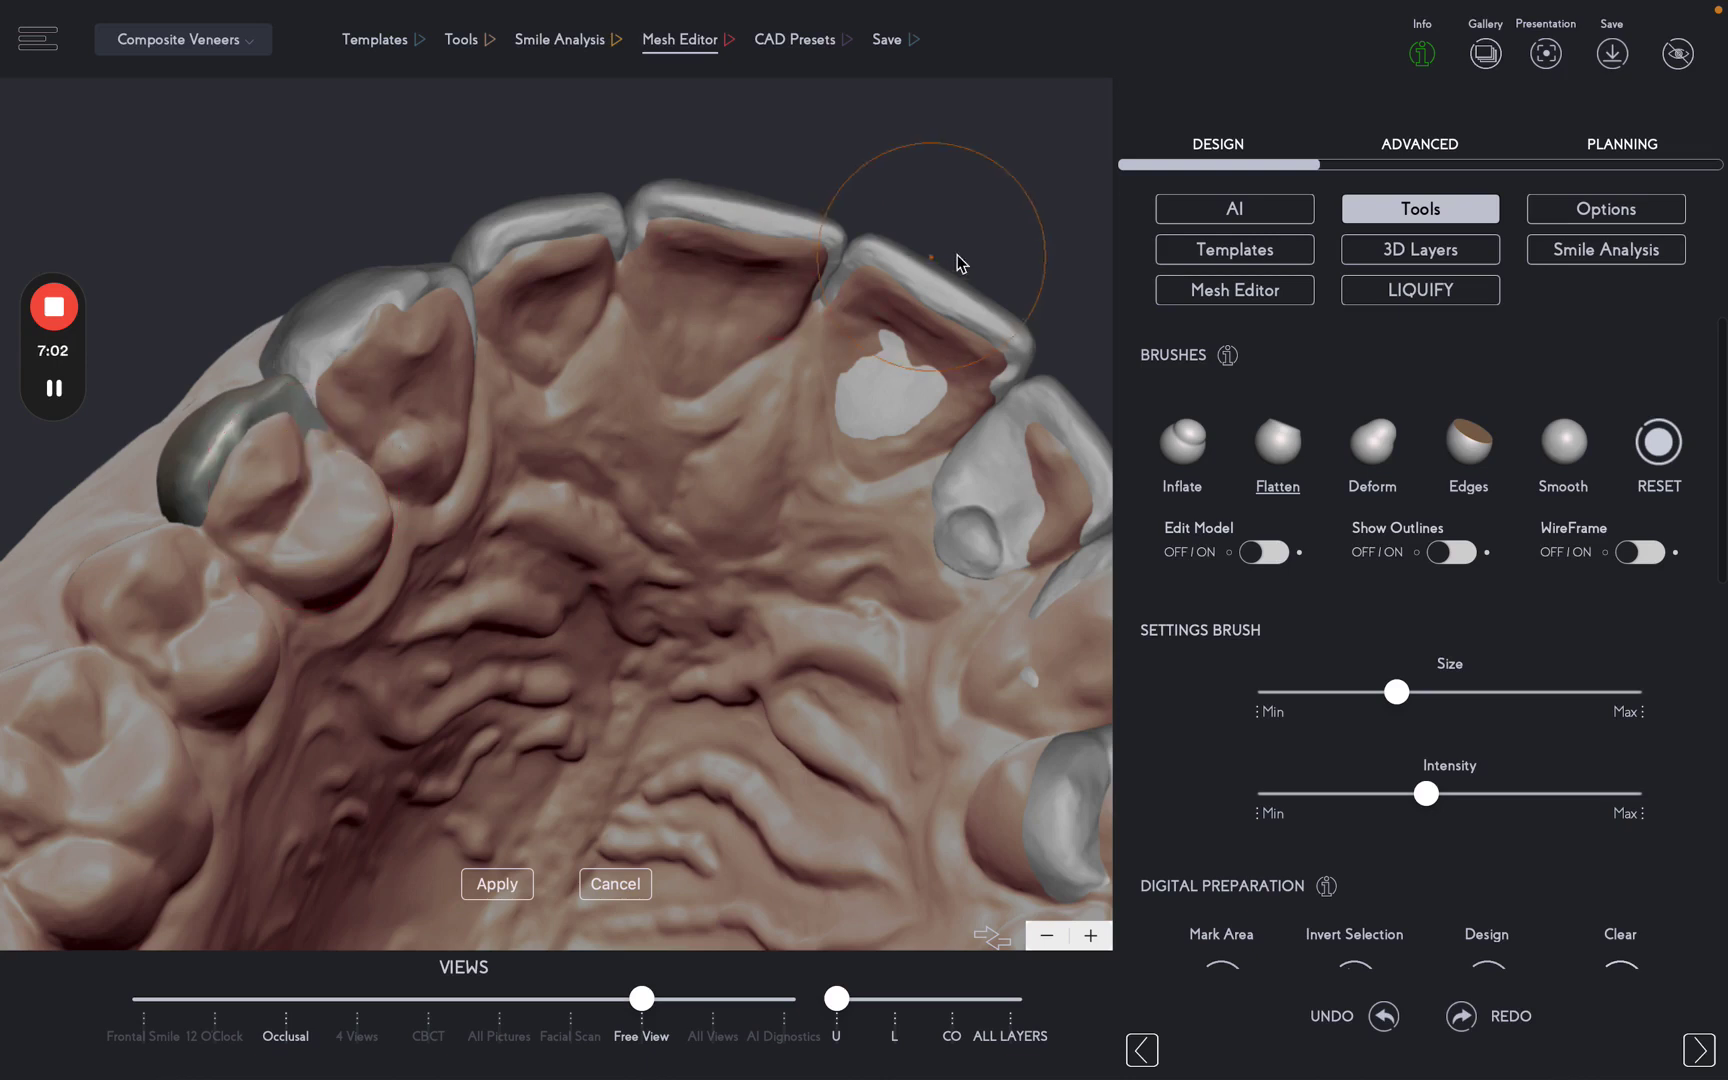
mouse_move(955, 260)
left_mouse_down()
mouse_move(905, 222)
mouse_move(815, 220)
left_mouse_up()
mouse_move(693, 432)
left_mouse_down()
mouse_move(684, 490)
mouse_move(688, 412)
mouse_move(685, 442)
mouse_move(698, 419)
mouse_move(715, 473)
mouse_move(685, 403)
mouse_move(732, 450)
mouse_move(685, 407)
mouse_move(715, 415)
mouse_move(689, 435)
mouse_move(708, 445)
mouse_move(686, 429)
mouse_move(724, 460)
mouse_move(558, 363)
left_mouse_up()
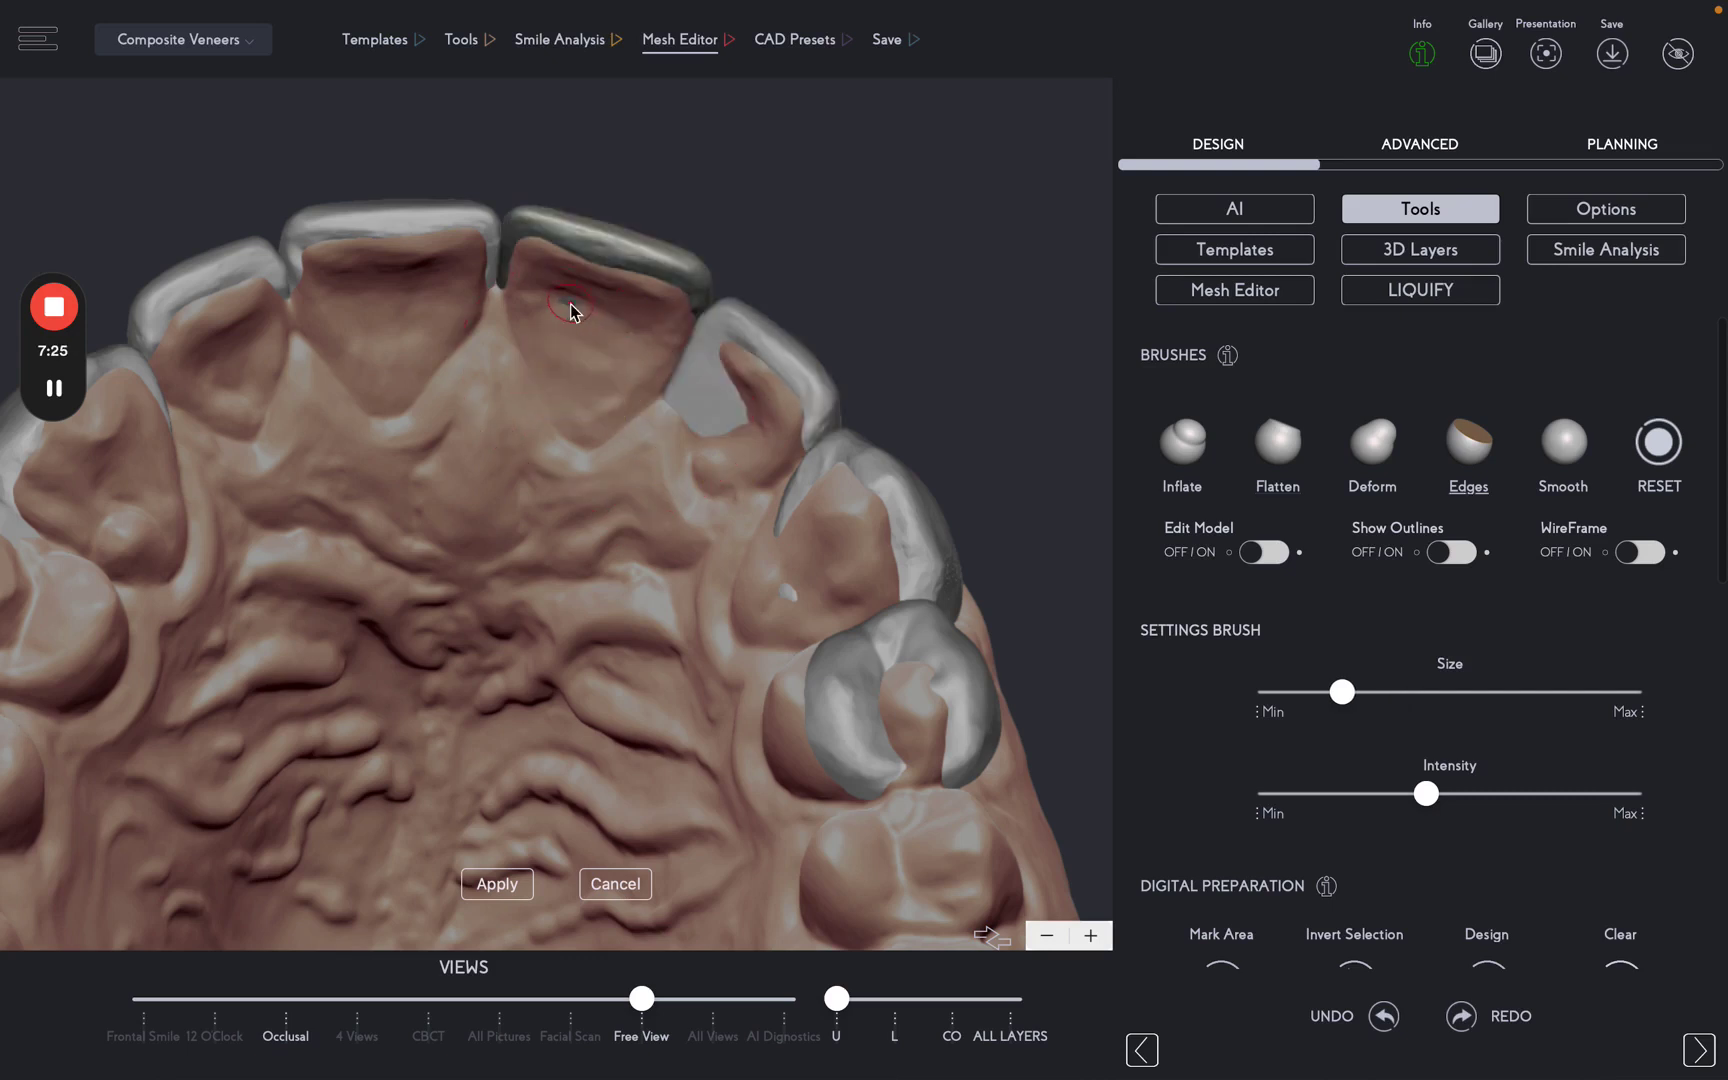
Flatten the palatal surface of the upper left lateral incisor with the Flatten brush.
left_click(1276, 447)
left_click(693, 395)
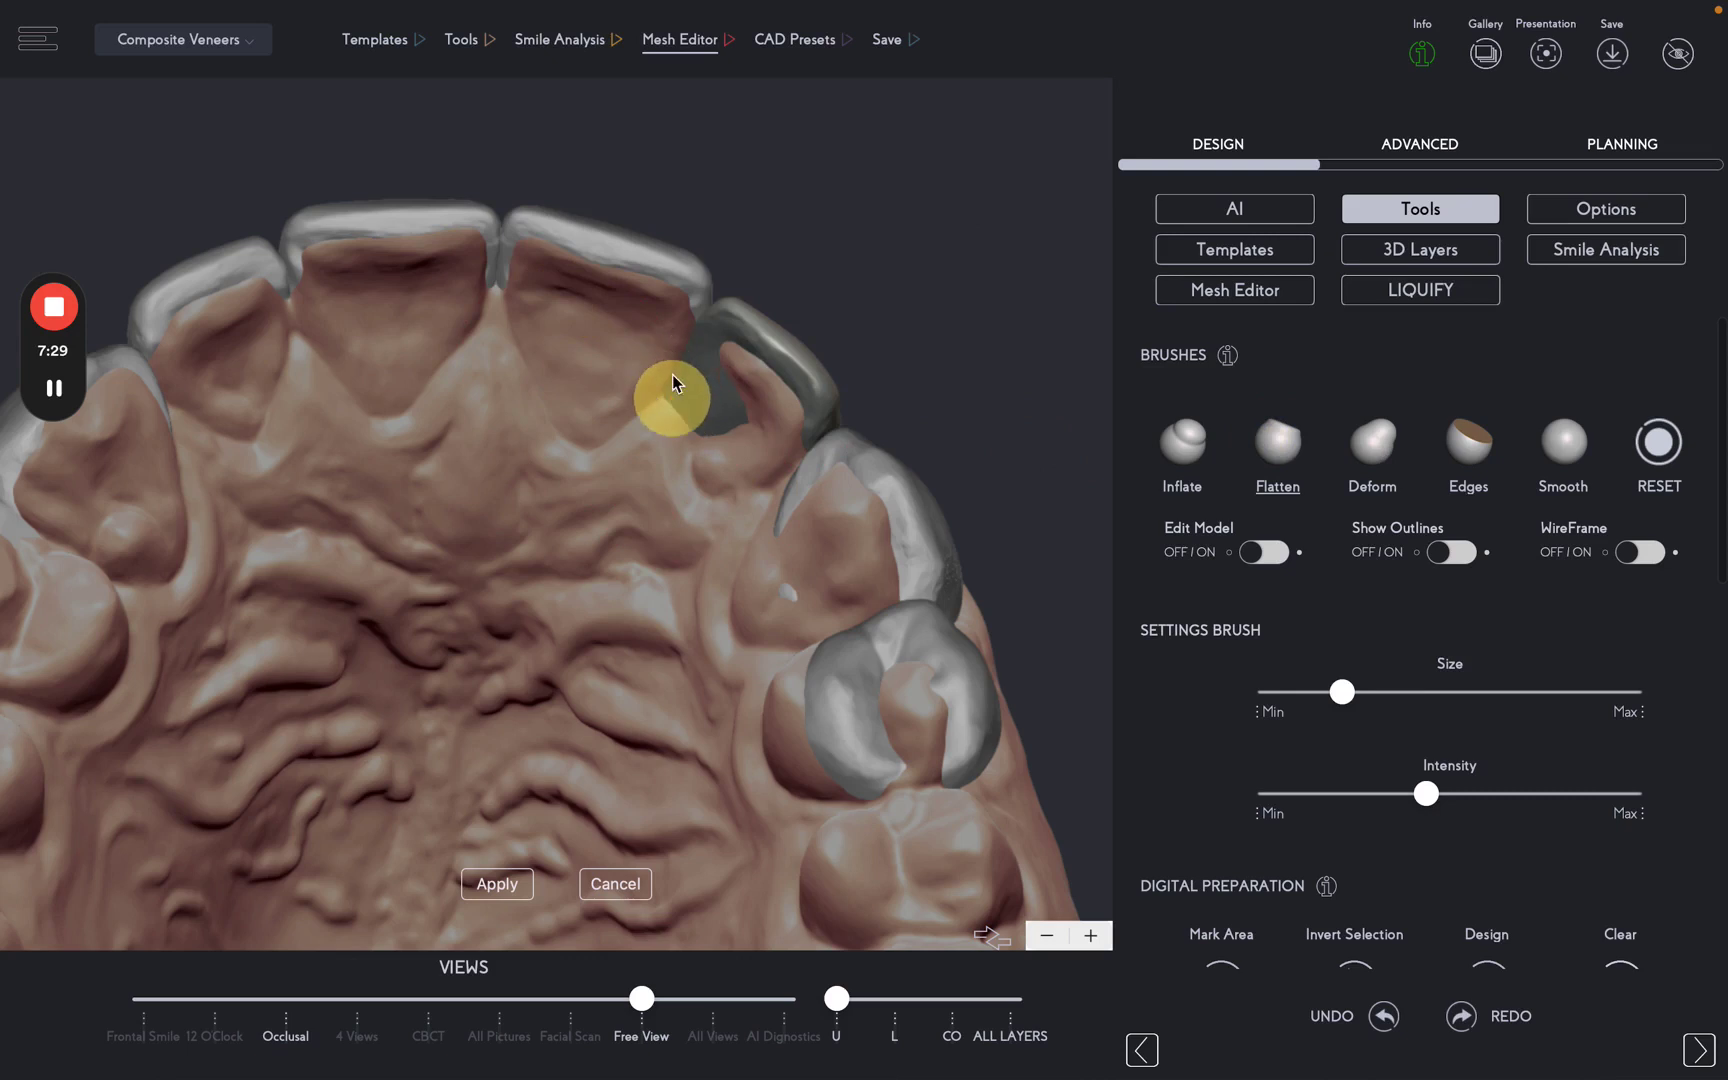
left_click_drag(687, 380, 711, 395)
mouse_move(751, 457)
left_mouse_down()
mouse_move(702, 377)
mouse_move(726, 437)
mouse_move(692, 395)
mouse_move(730, 425)
left_mouse_up()
mouse_move(893, 248)
left_mouse_down()
mouse_move(899, 297)
mouse_move(958, 338)
left_mouse_up()
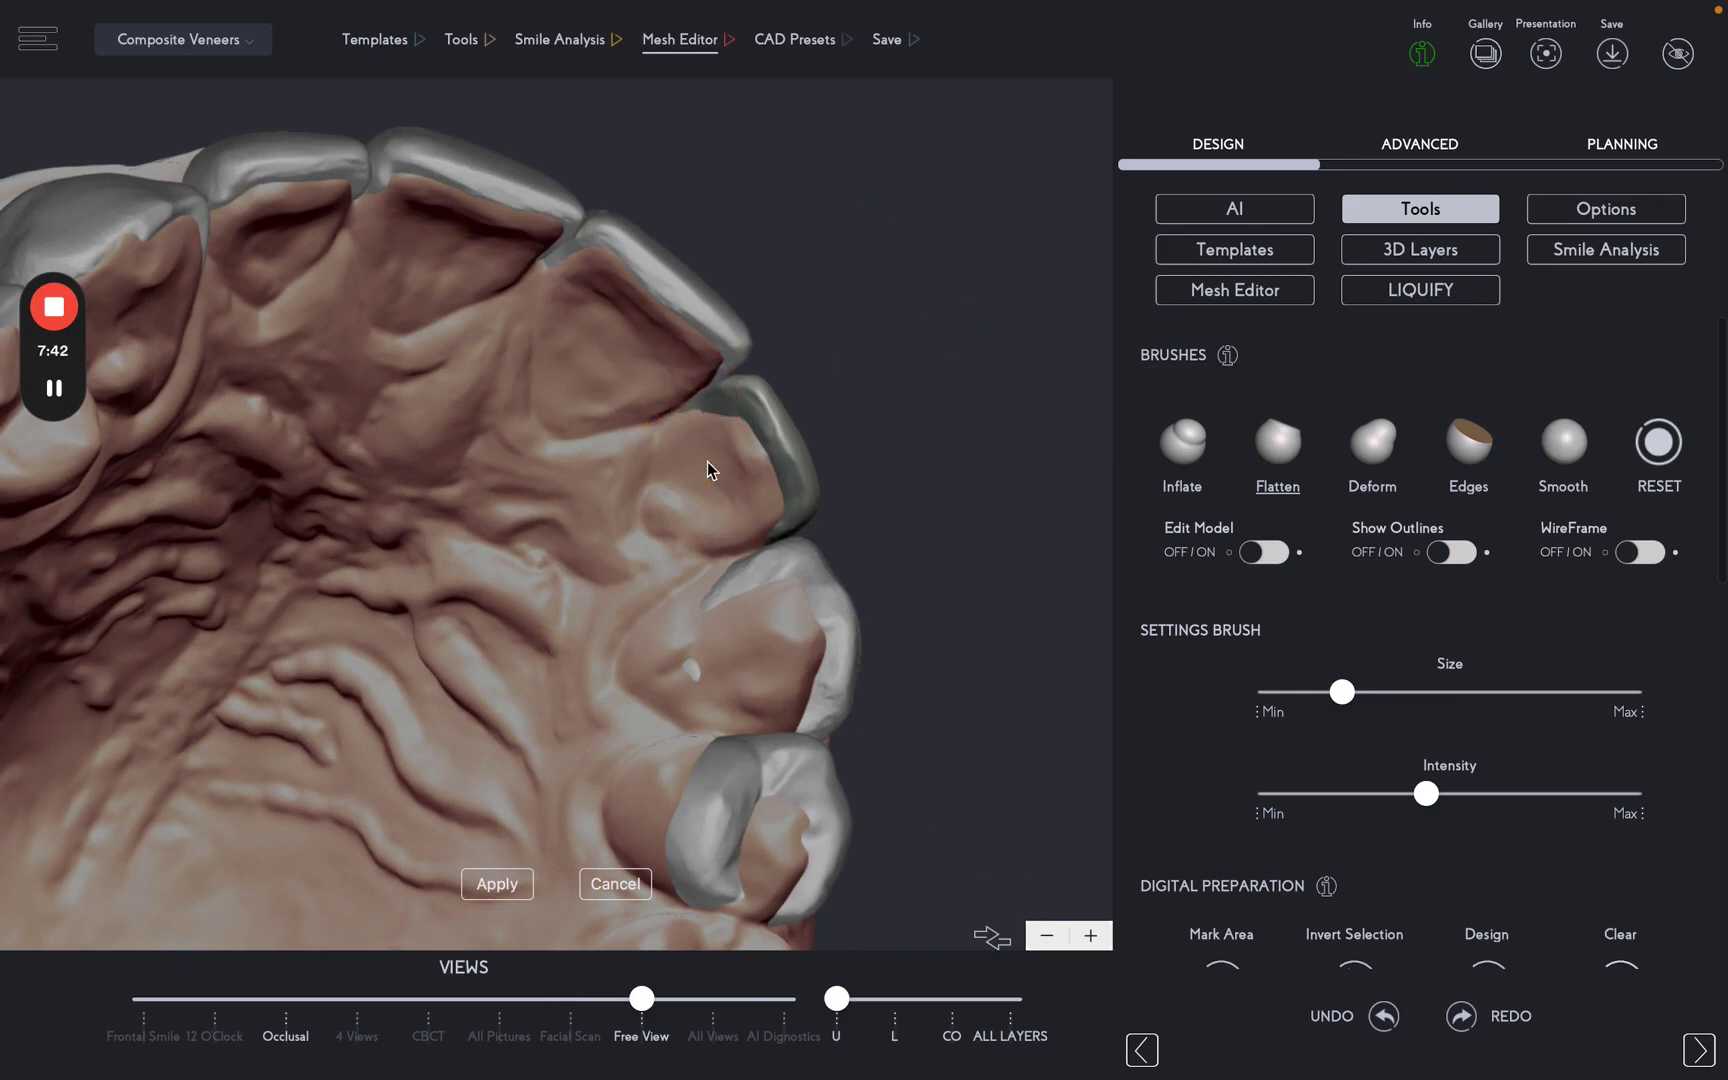
left_click(706, 468)
Flatten the palatal surface of the upper left canine, touching it up with the Inflate brush.
left_click_drag(737, 583, 753, 578)
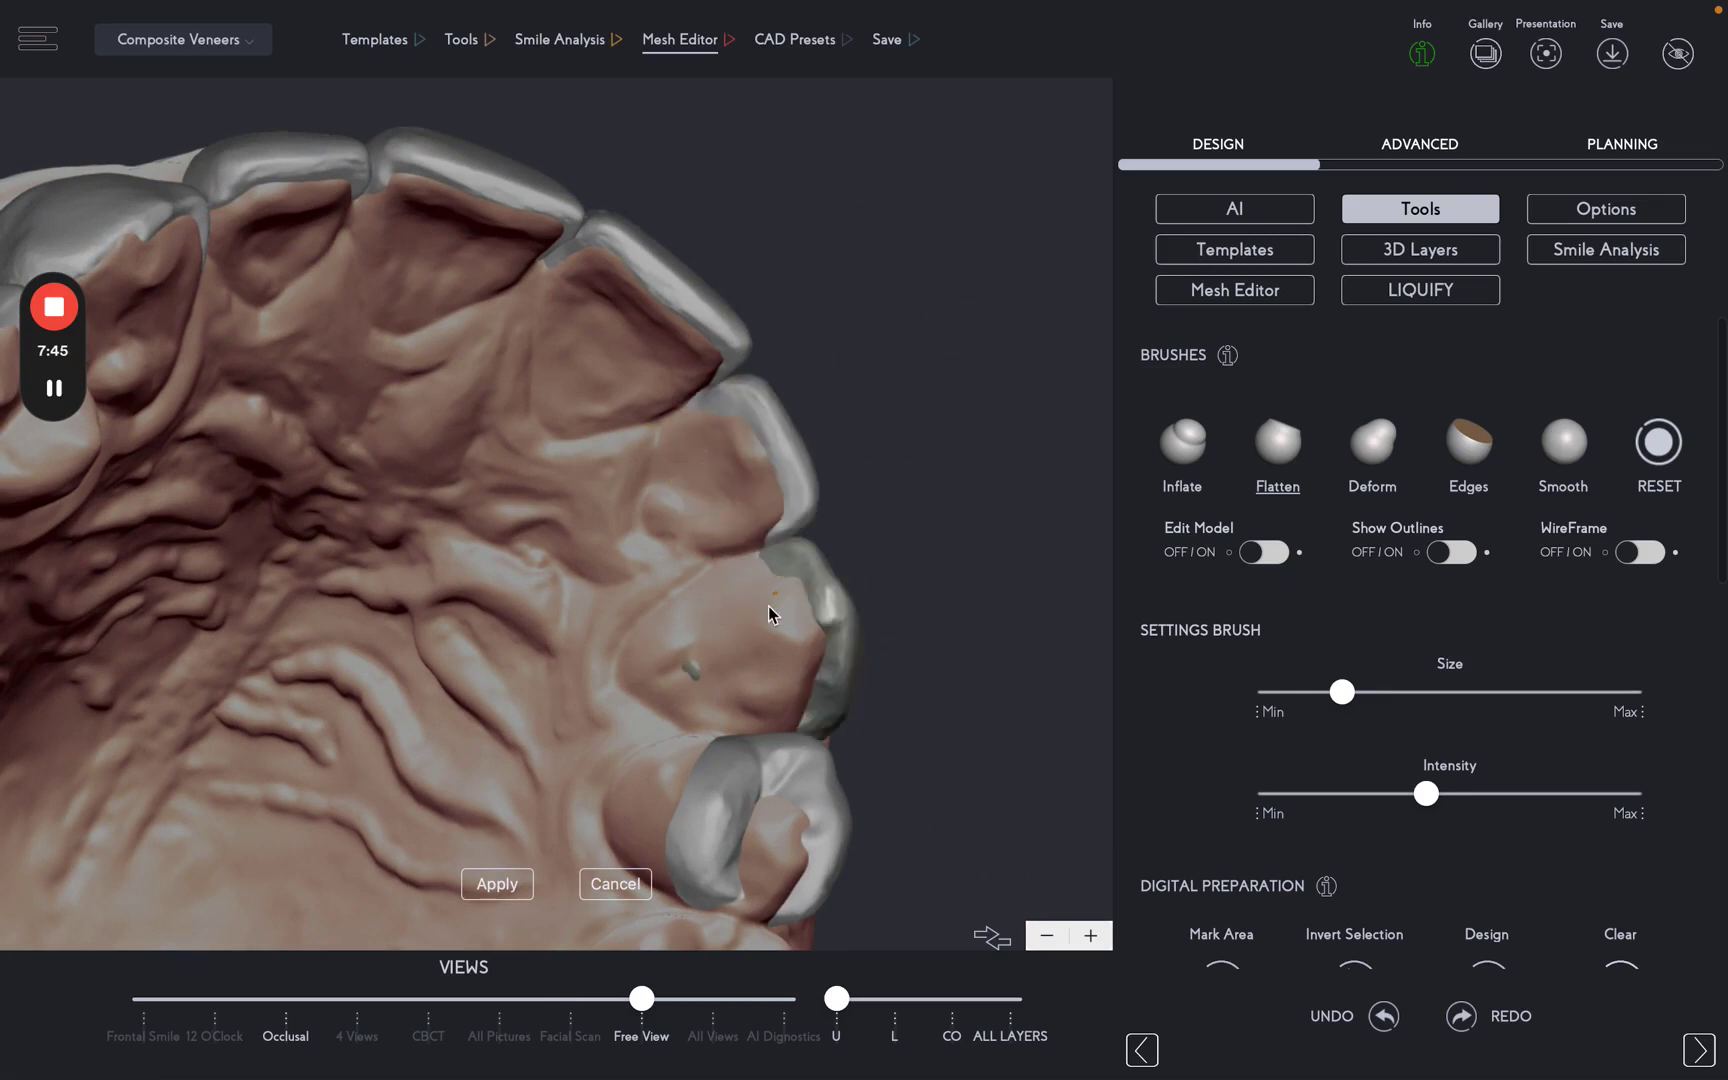
left_click(1194, 457)
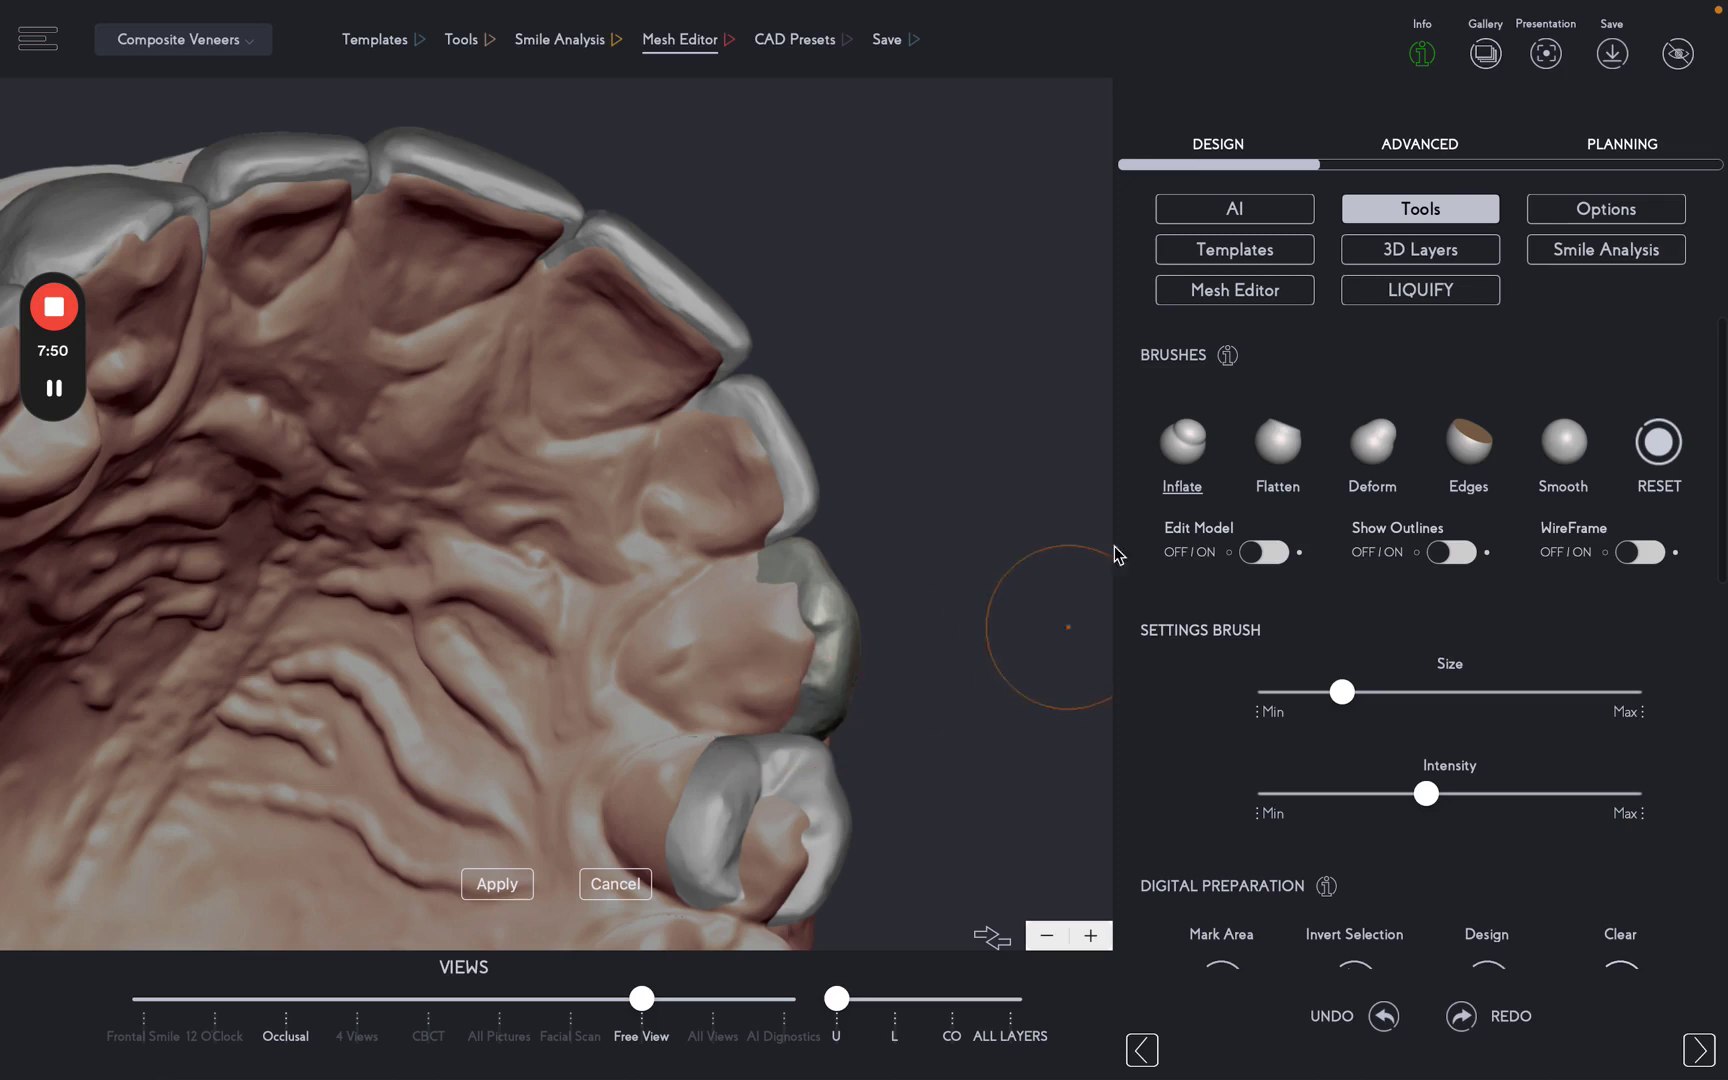
left_click(1272, 448)
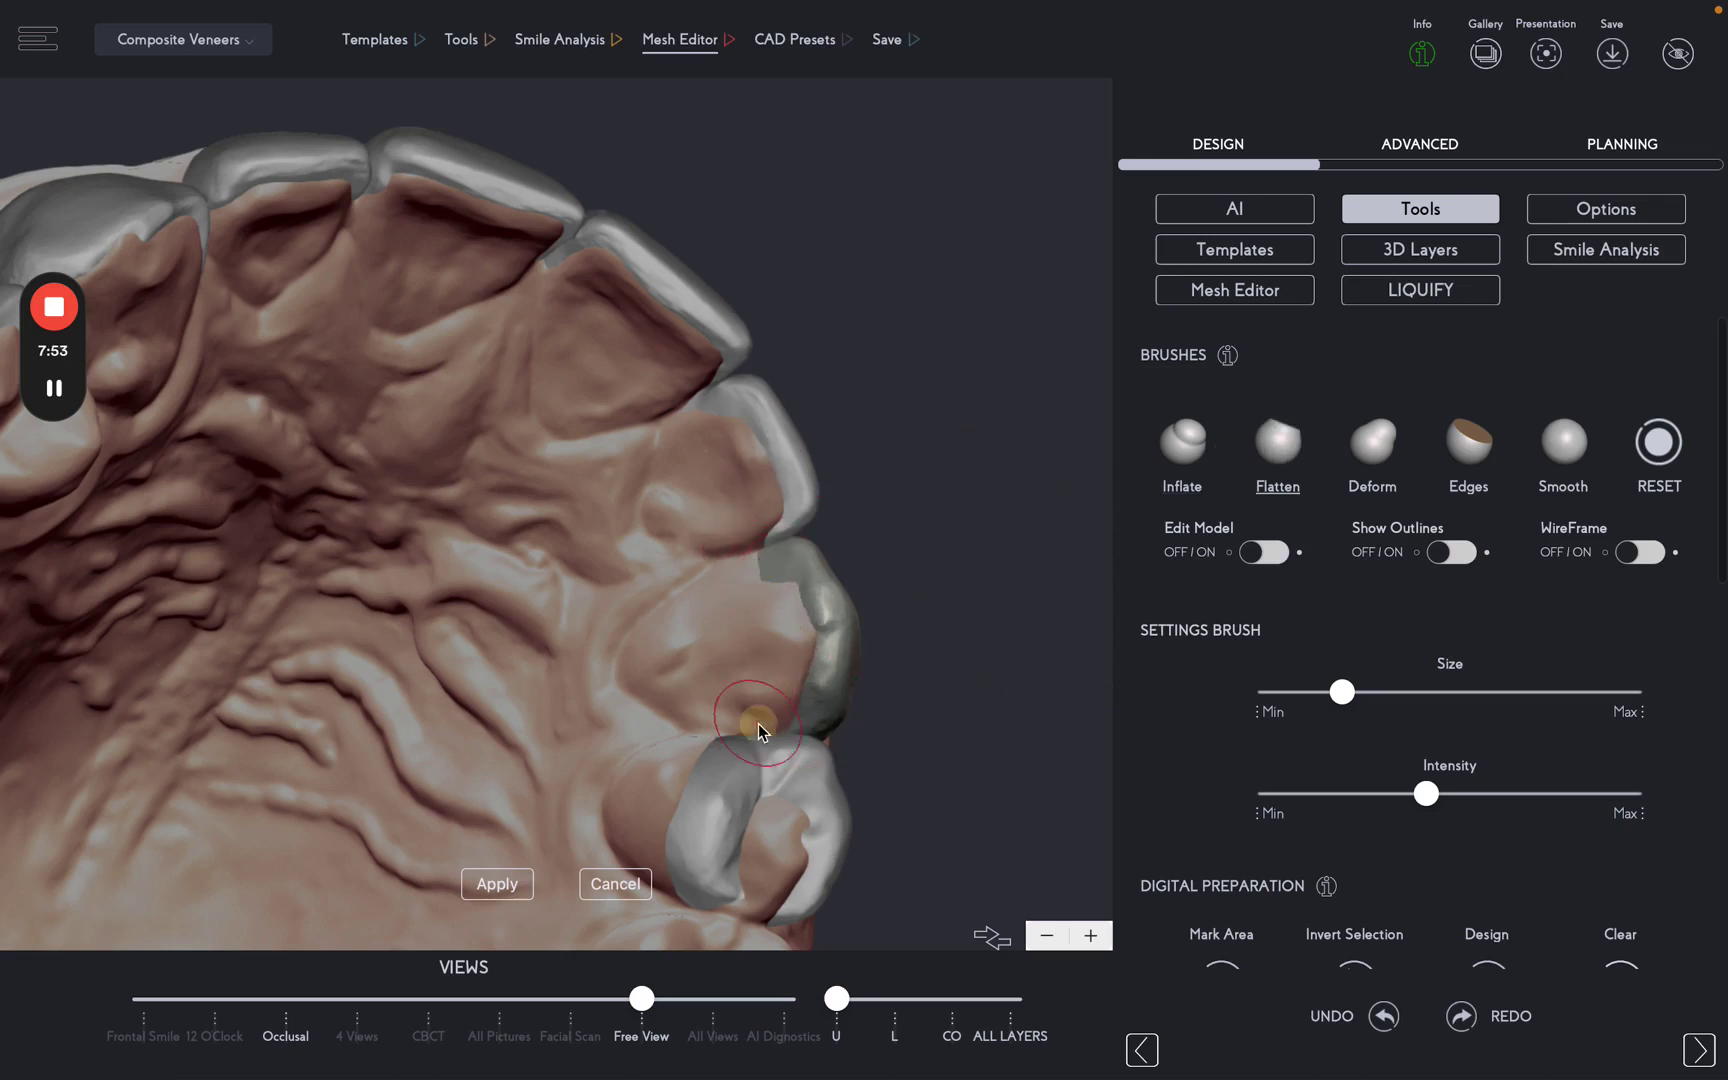
Flatten the palatal part of the upper left first premolar and apply the brush edits to the design.
left_click_drag(986, 622, 1042, 576)
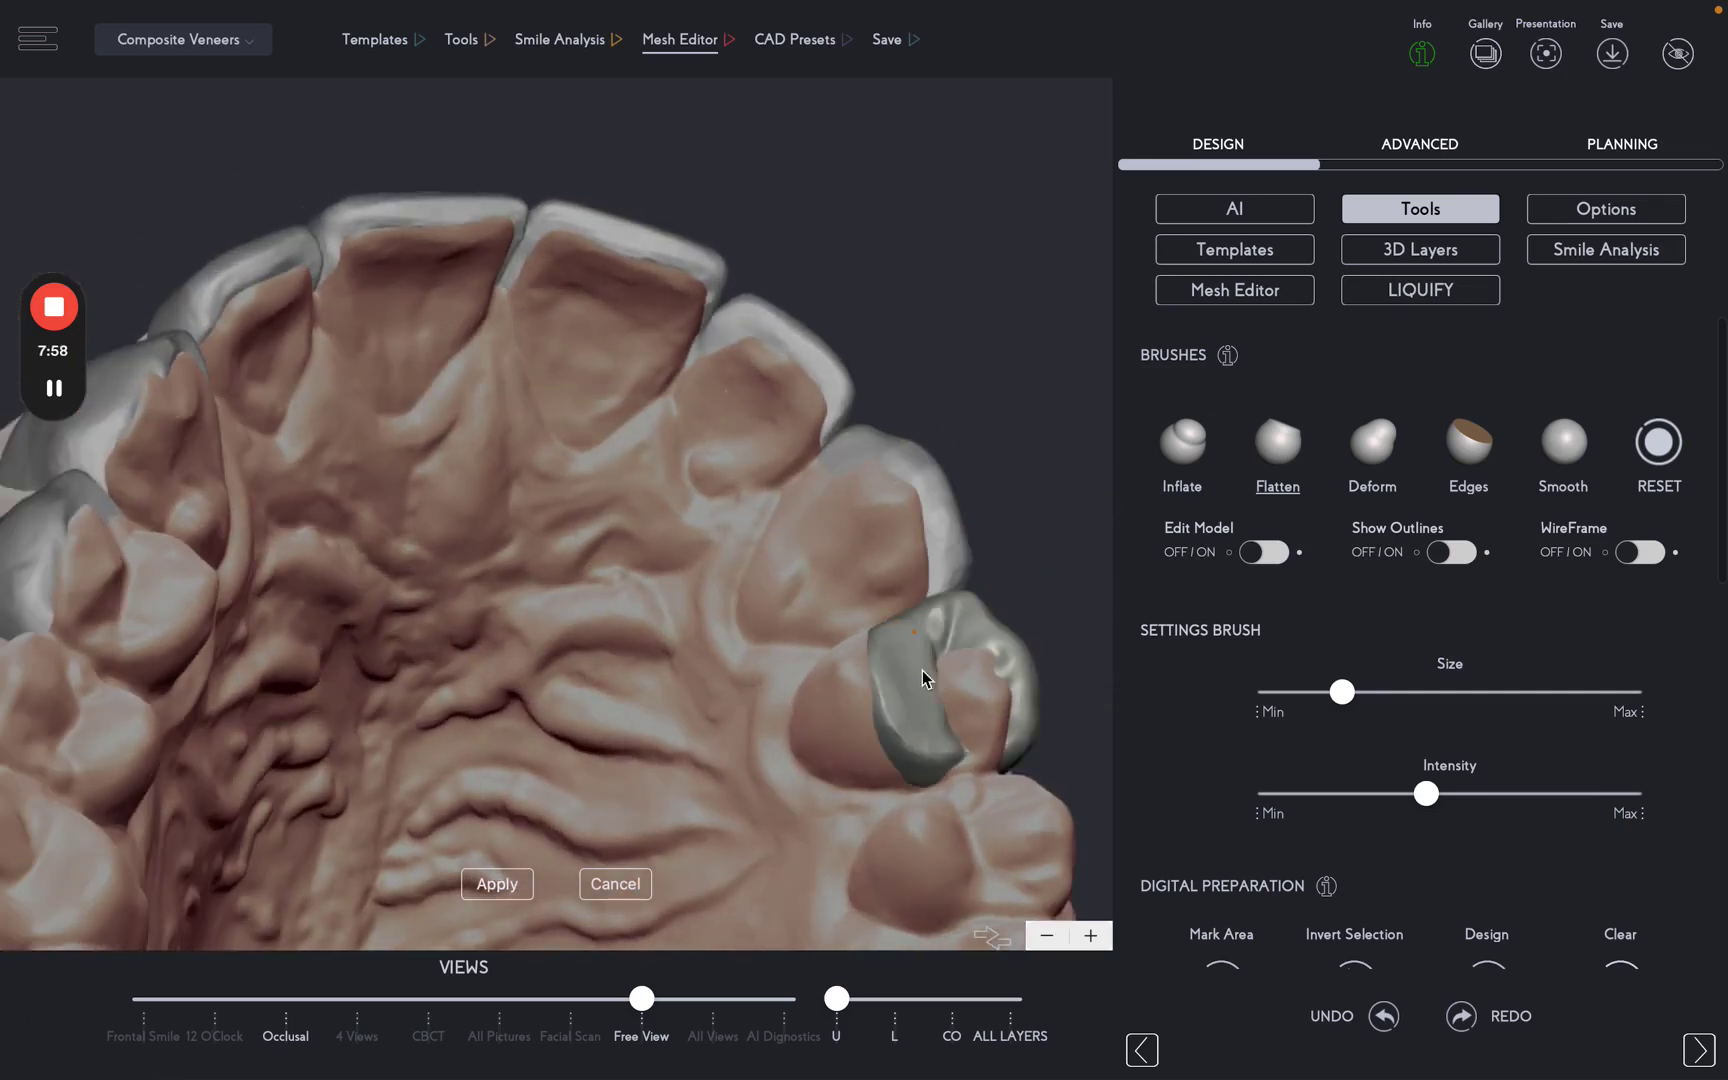
left_click(931, 641)
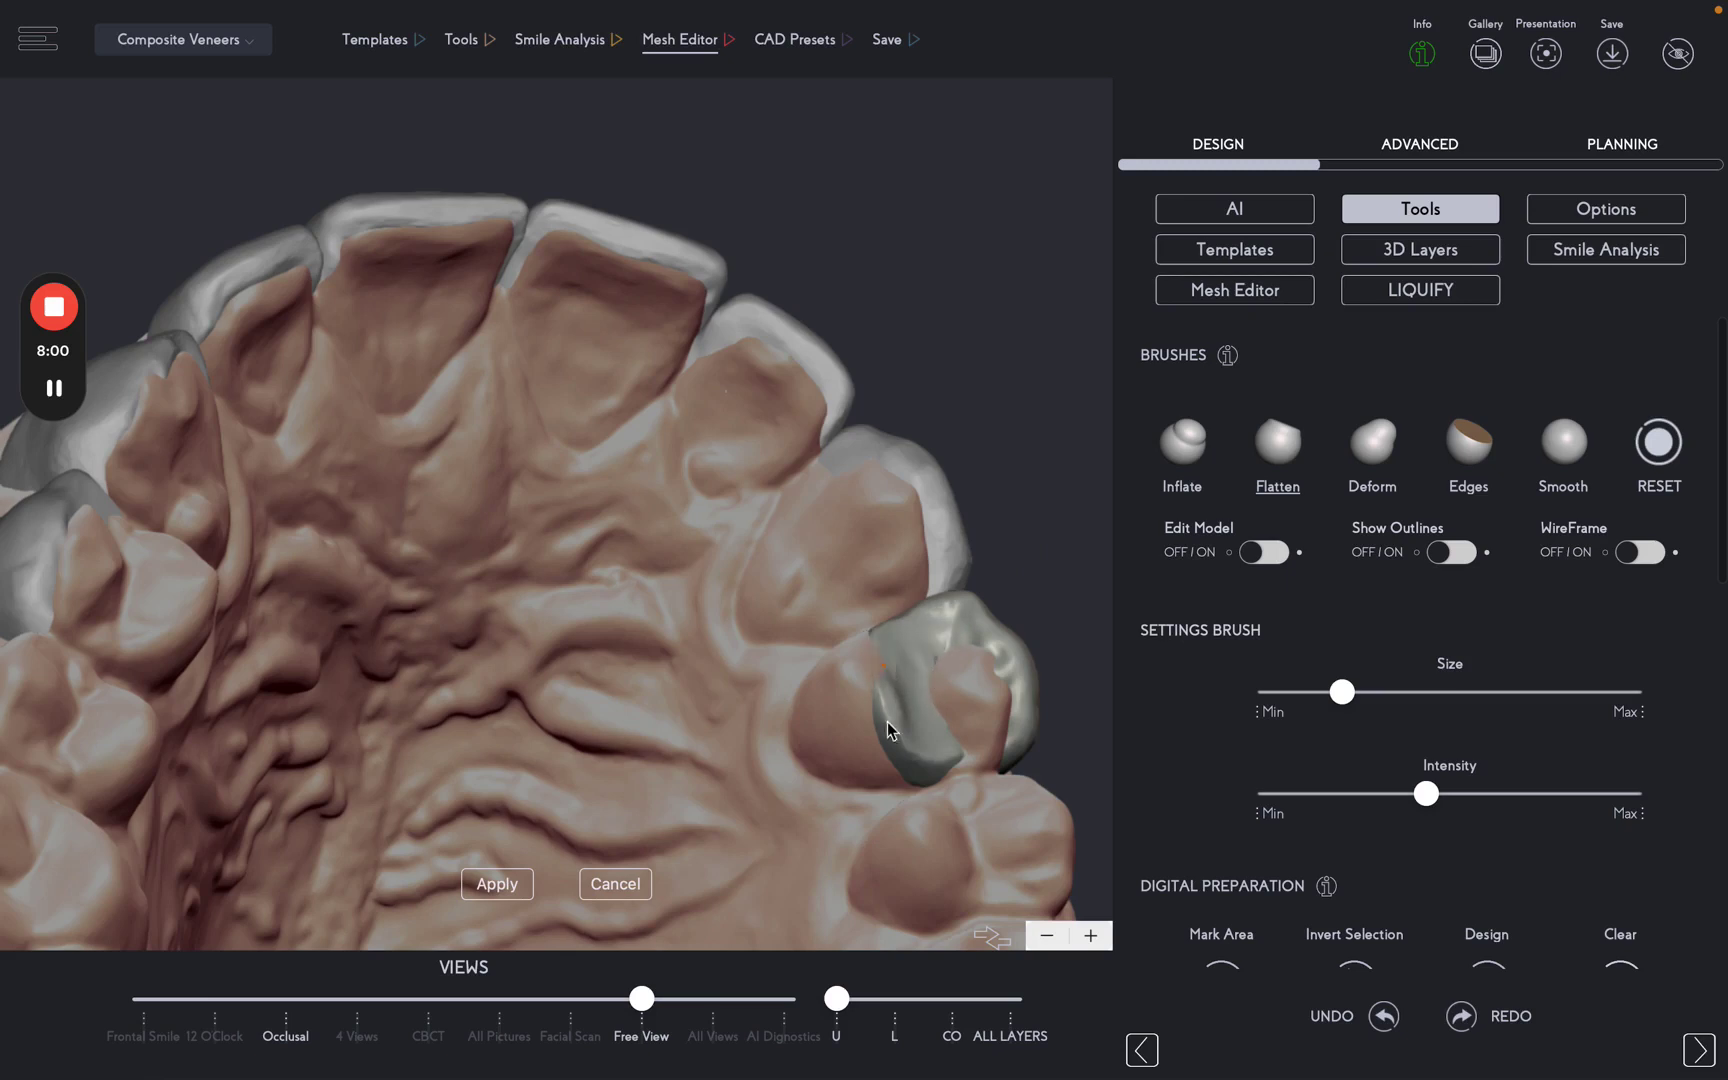
mouse_move(887, 721)
left_mouse_down()
mouse_move(887, 650)
mouse_move(929, 794)
mouse_move(914, 698)
left_mouse_up()
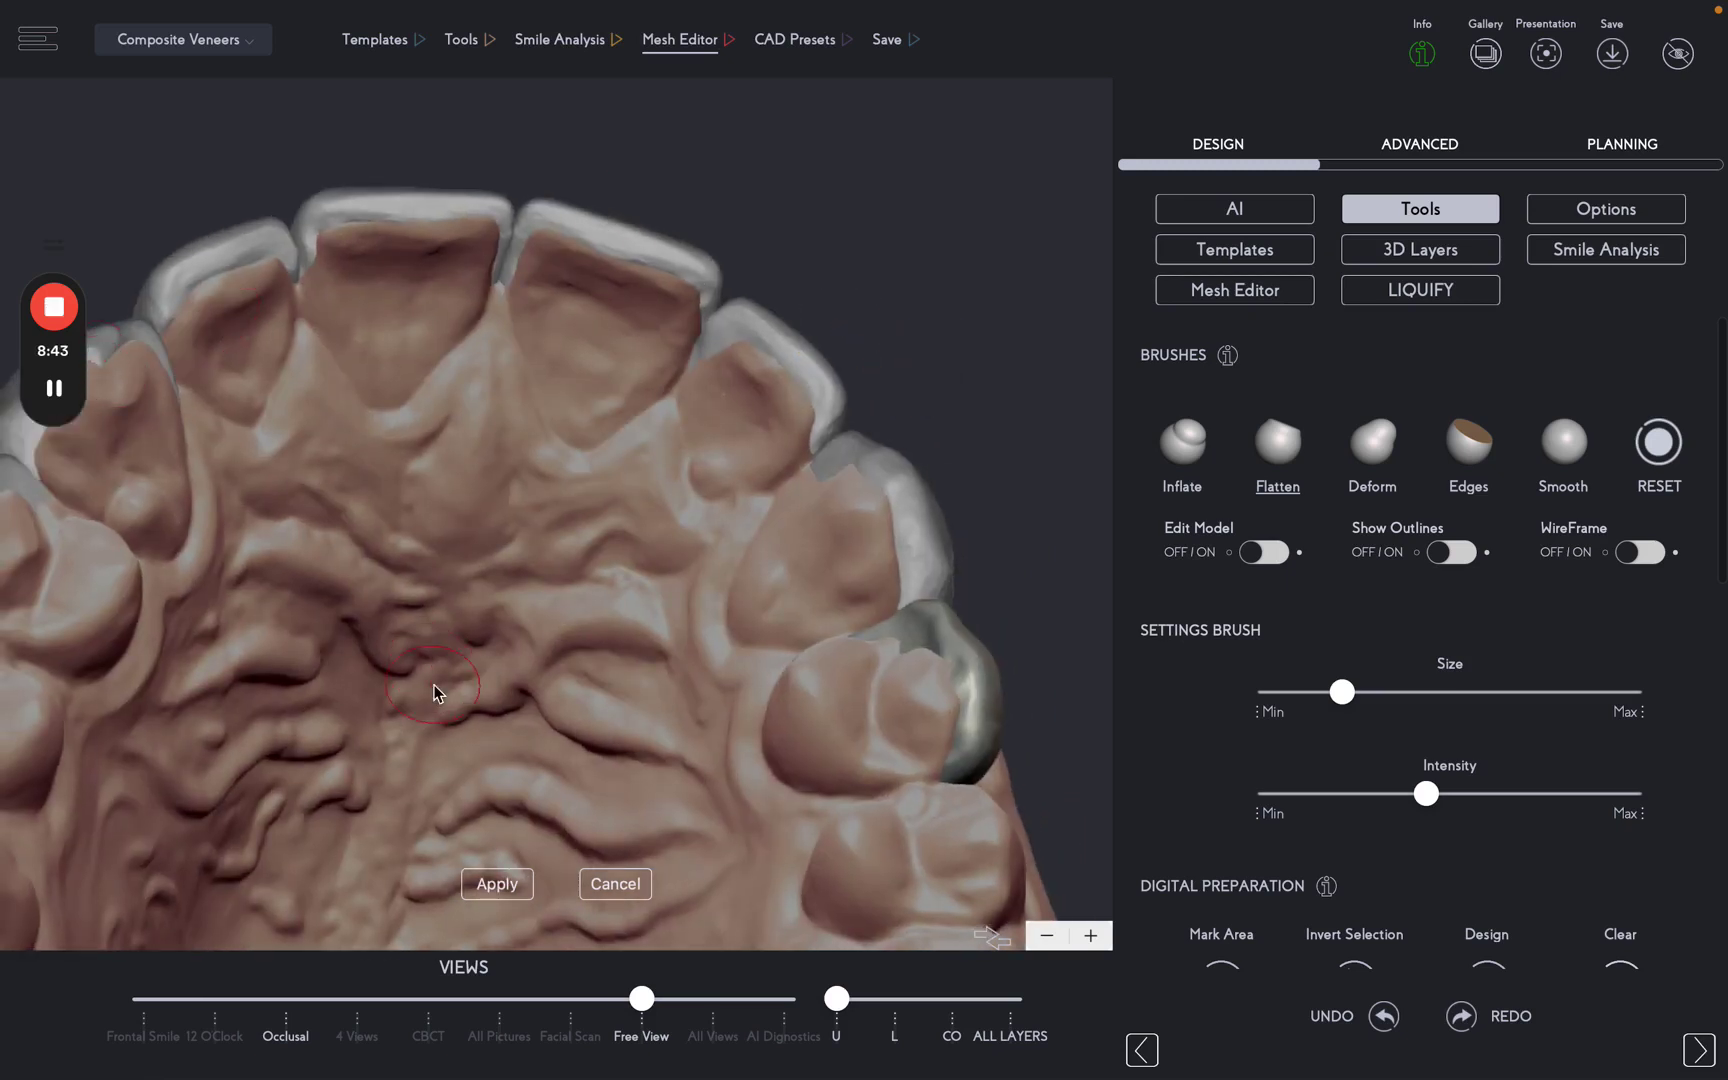
left_click(497, 883)
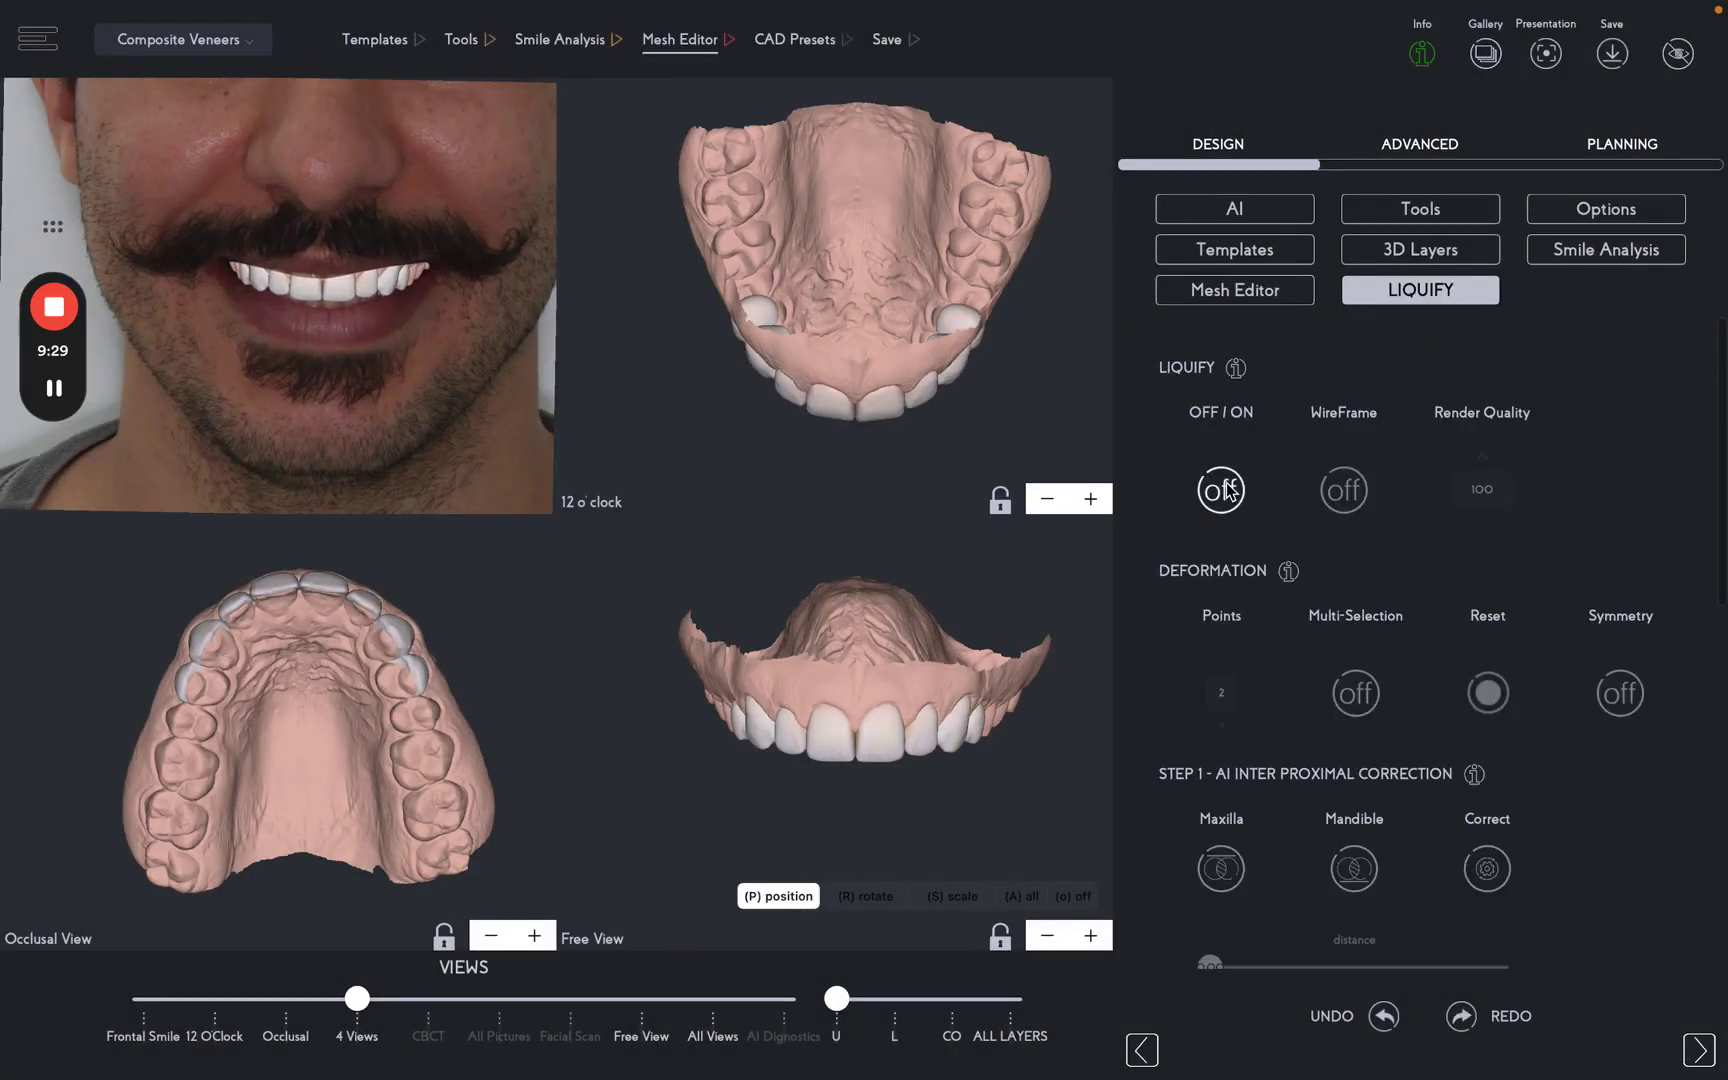
Turn on LIQUIFY for the maxilla scan.
left_click(1220, 489)
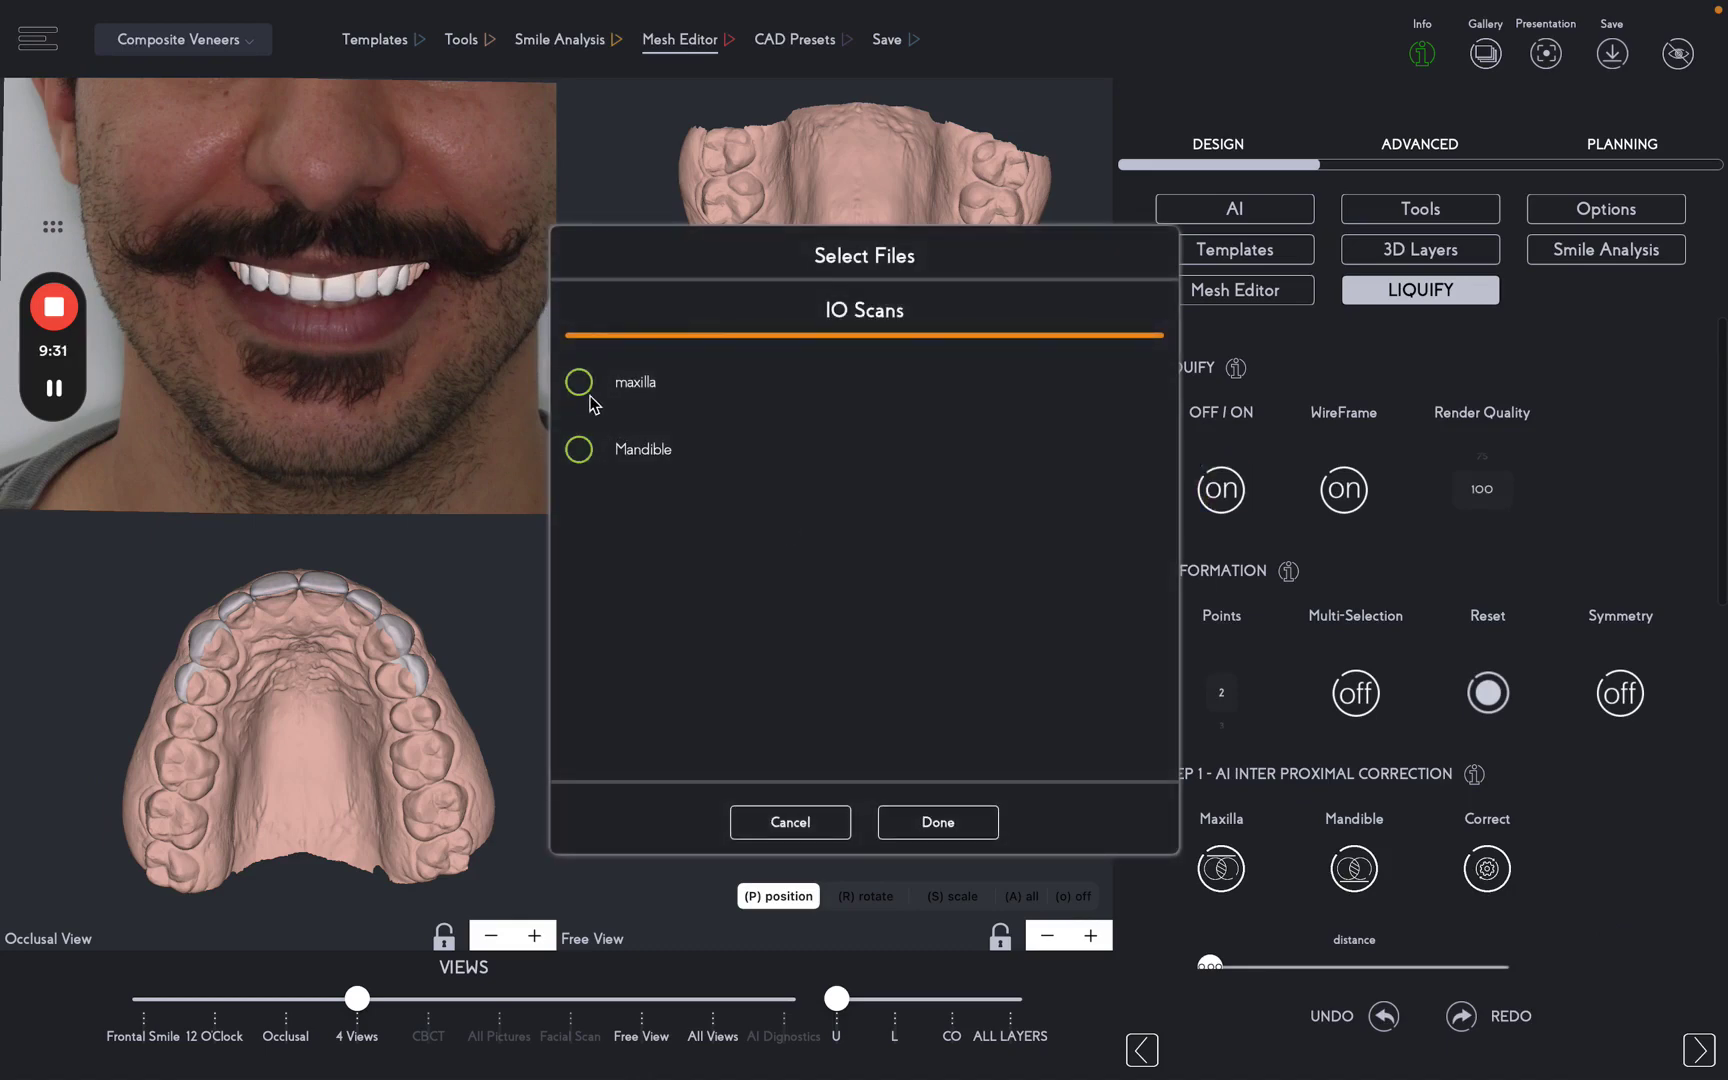
left_click(580, 383)
left_click(938, 822)
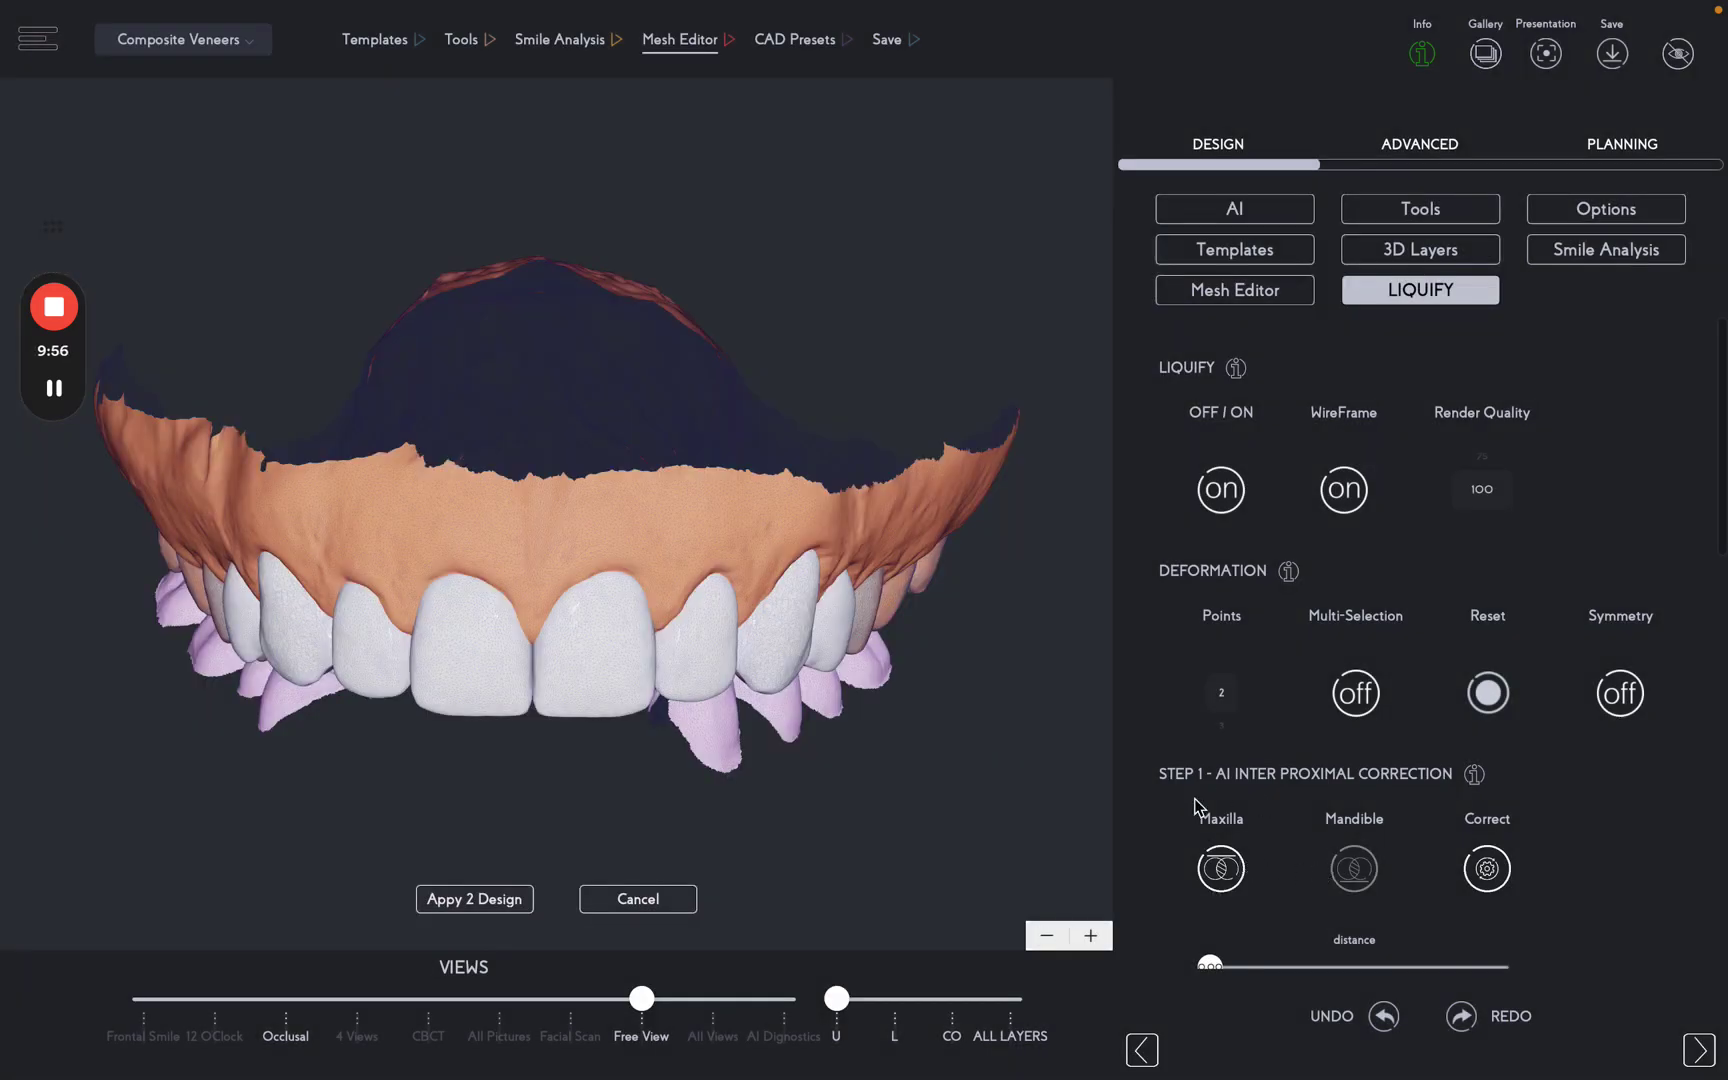
Run the AI inter proximal correction on the maxilla and apply the result to the design.
left_click(1222, 868)
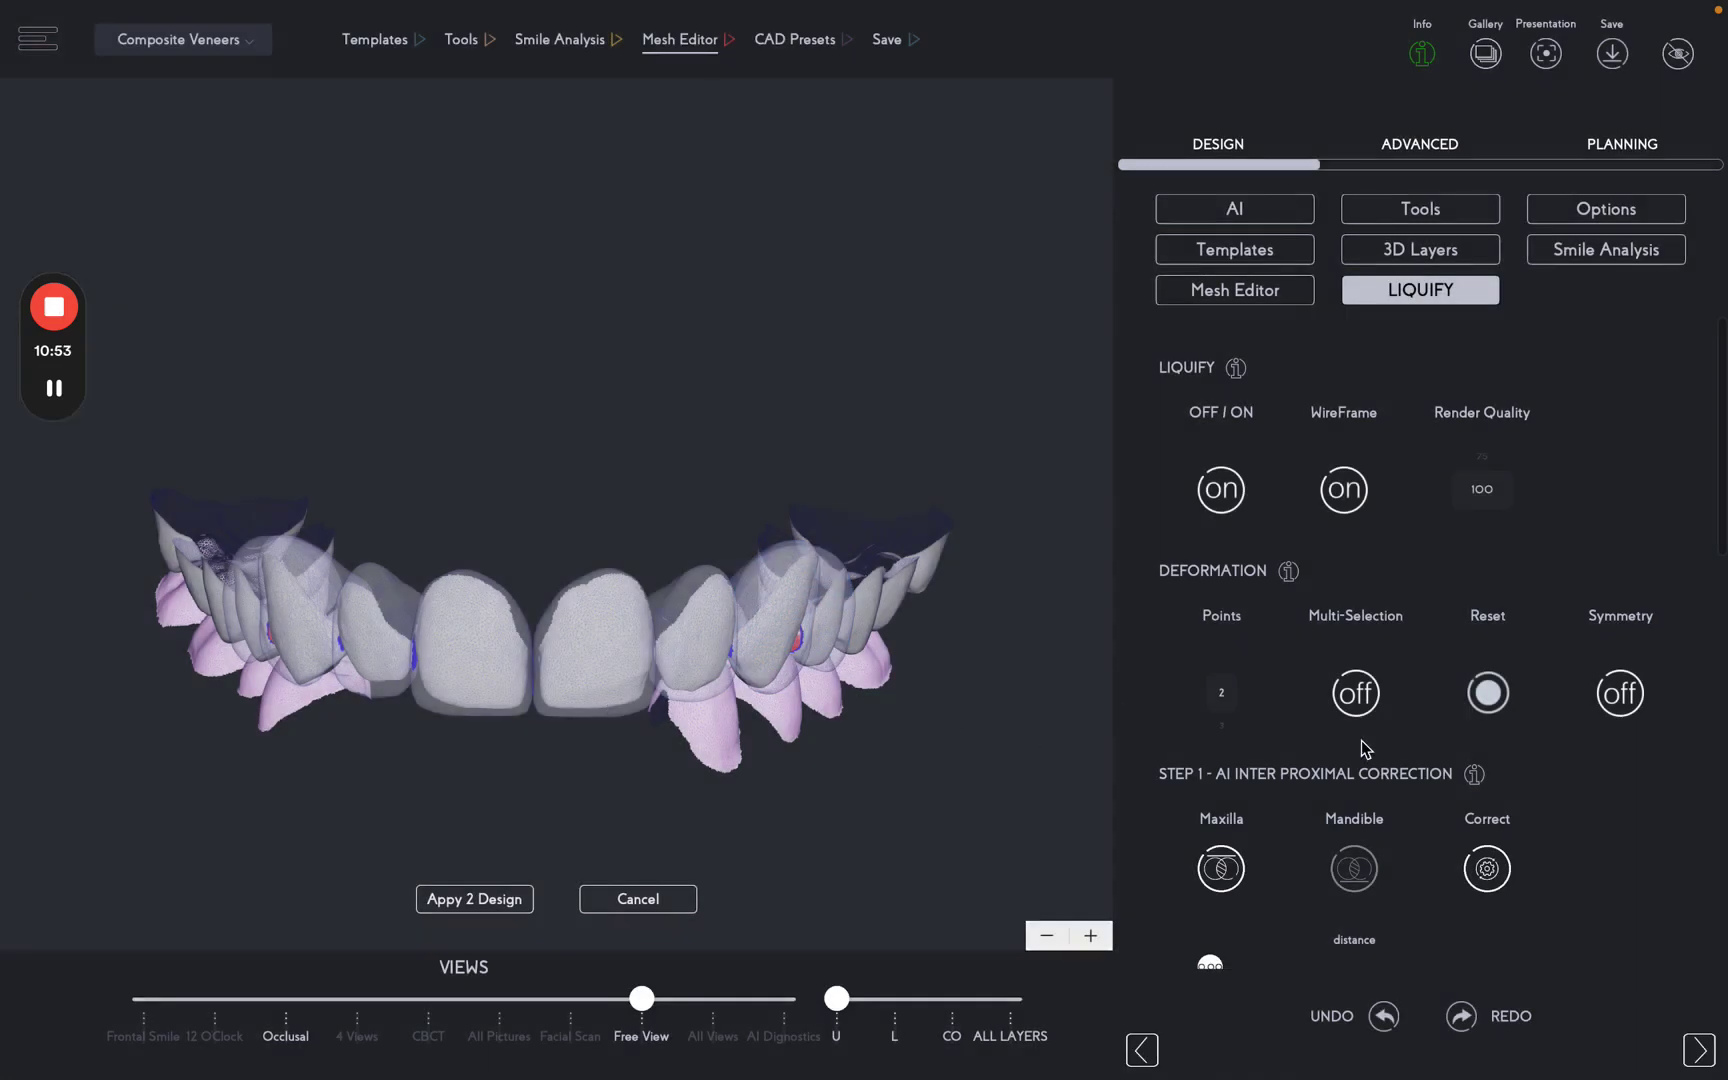
scroll(1362, 740, "down", 1)
left_click(1487, 783)
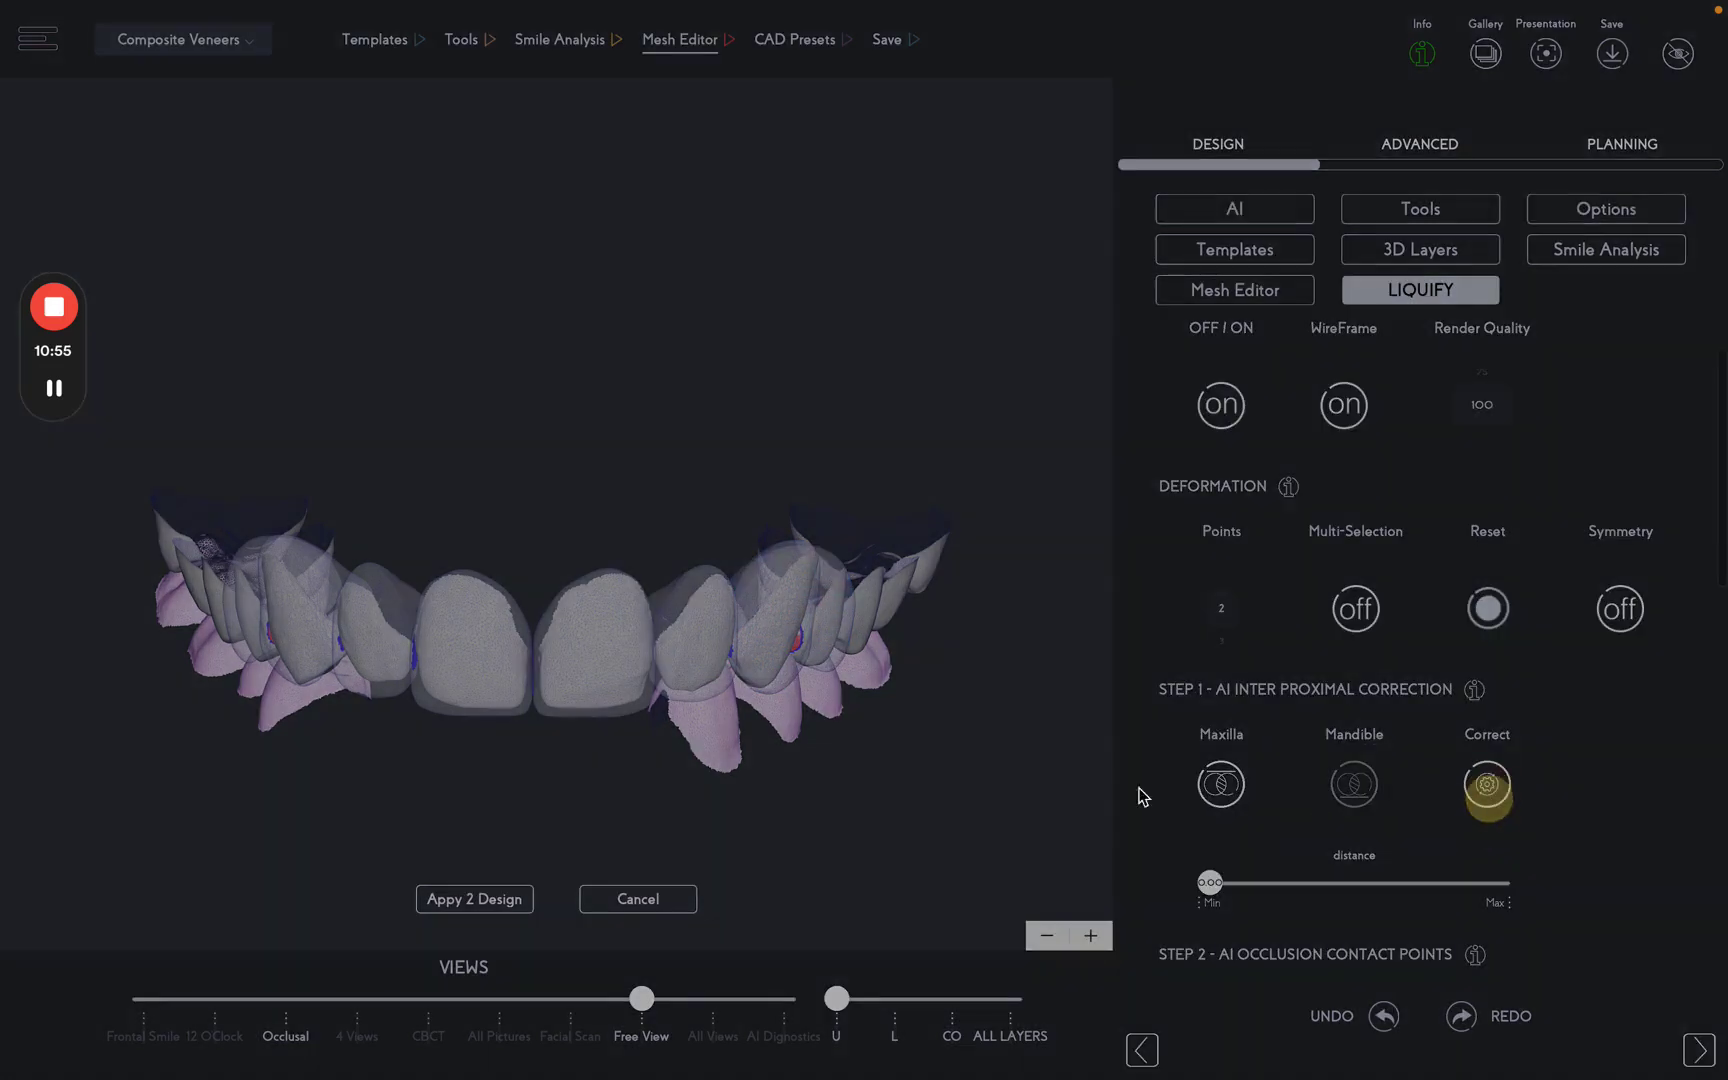
left_click(478, 899)
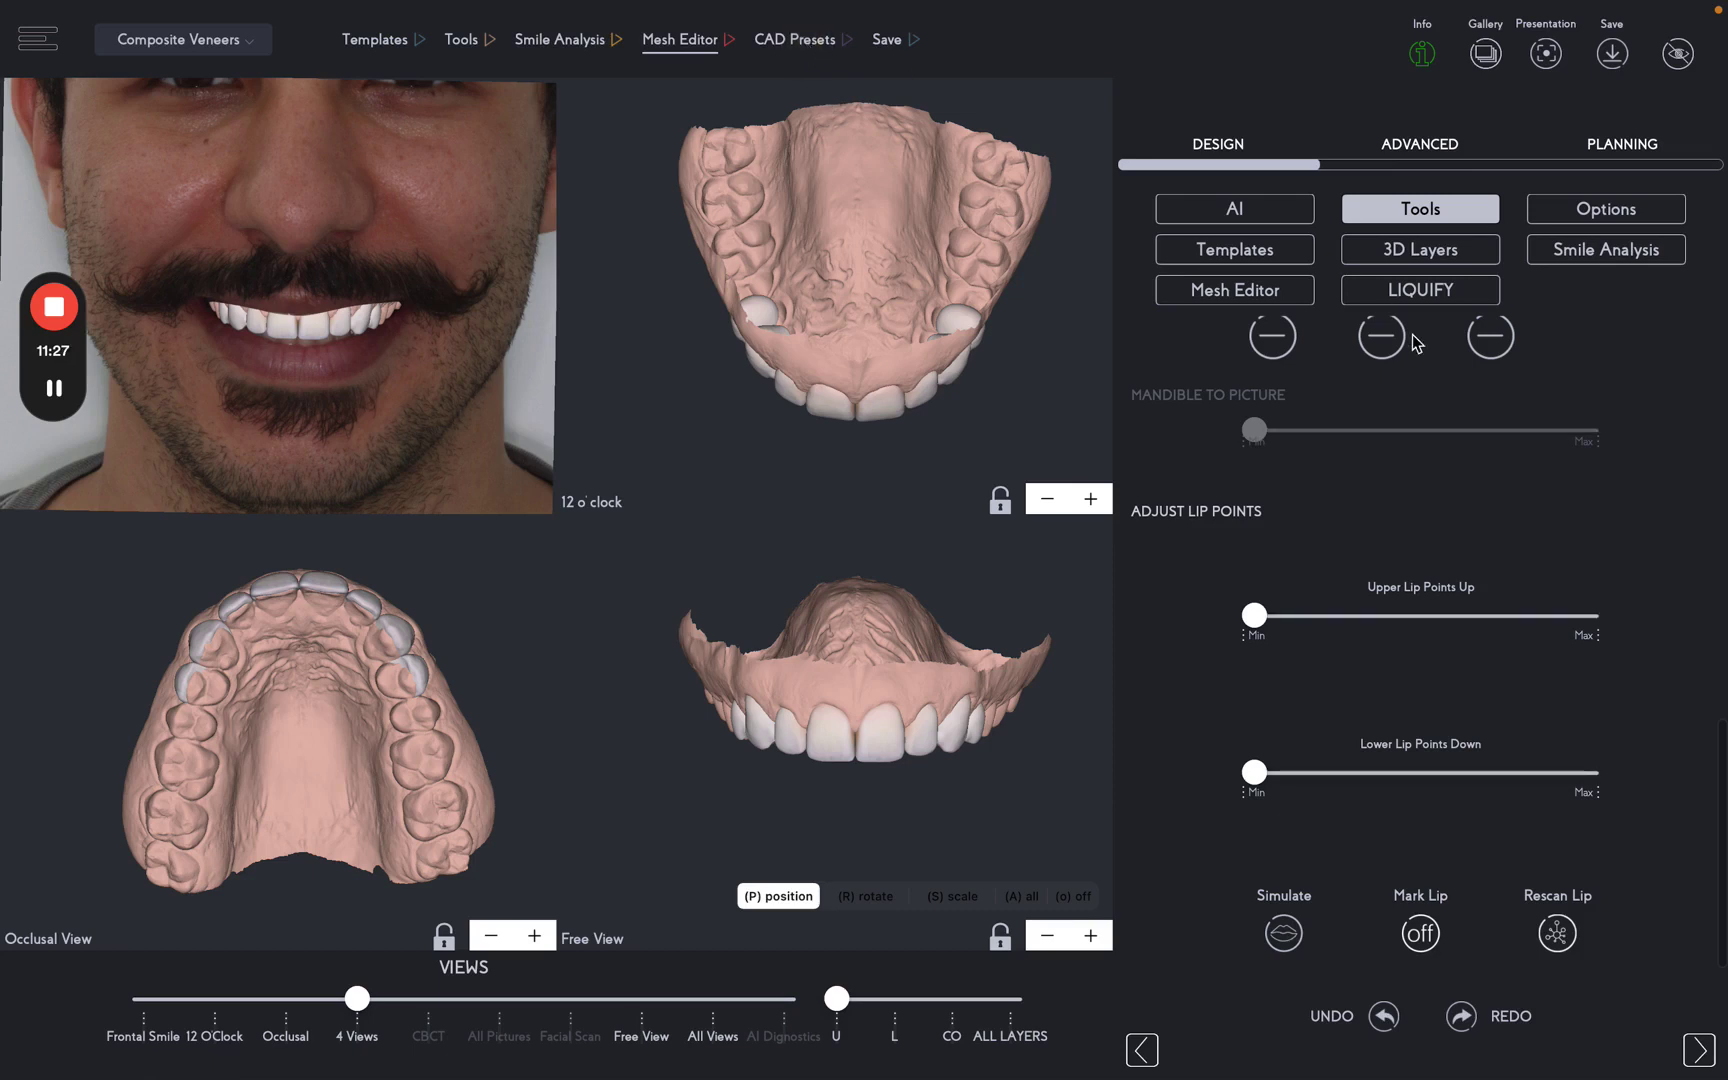
Generate the maxilla composite veneer models from the CAD presets and dismiss the export options.
left_click(803, 40)
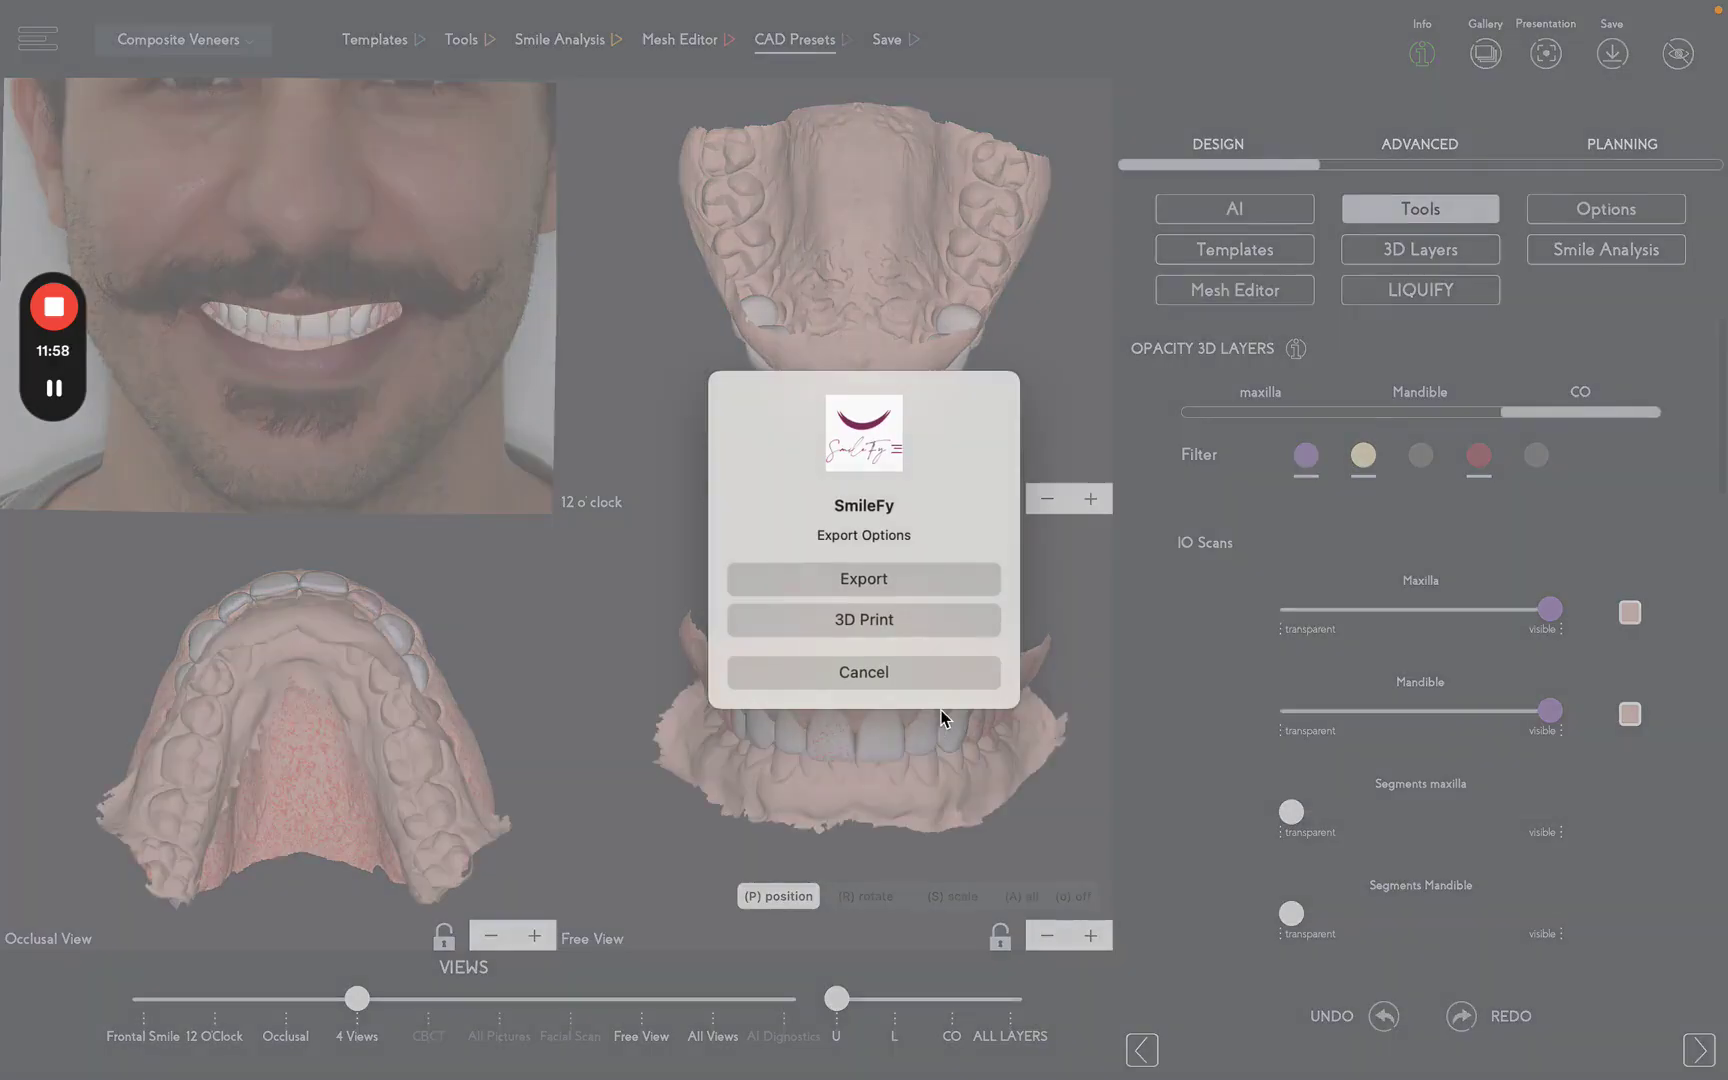
left_click(863, 672)
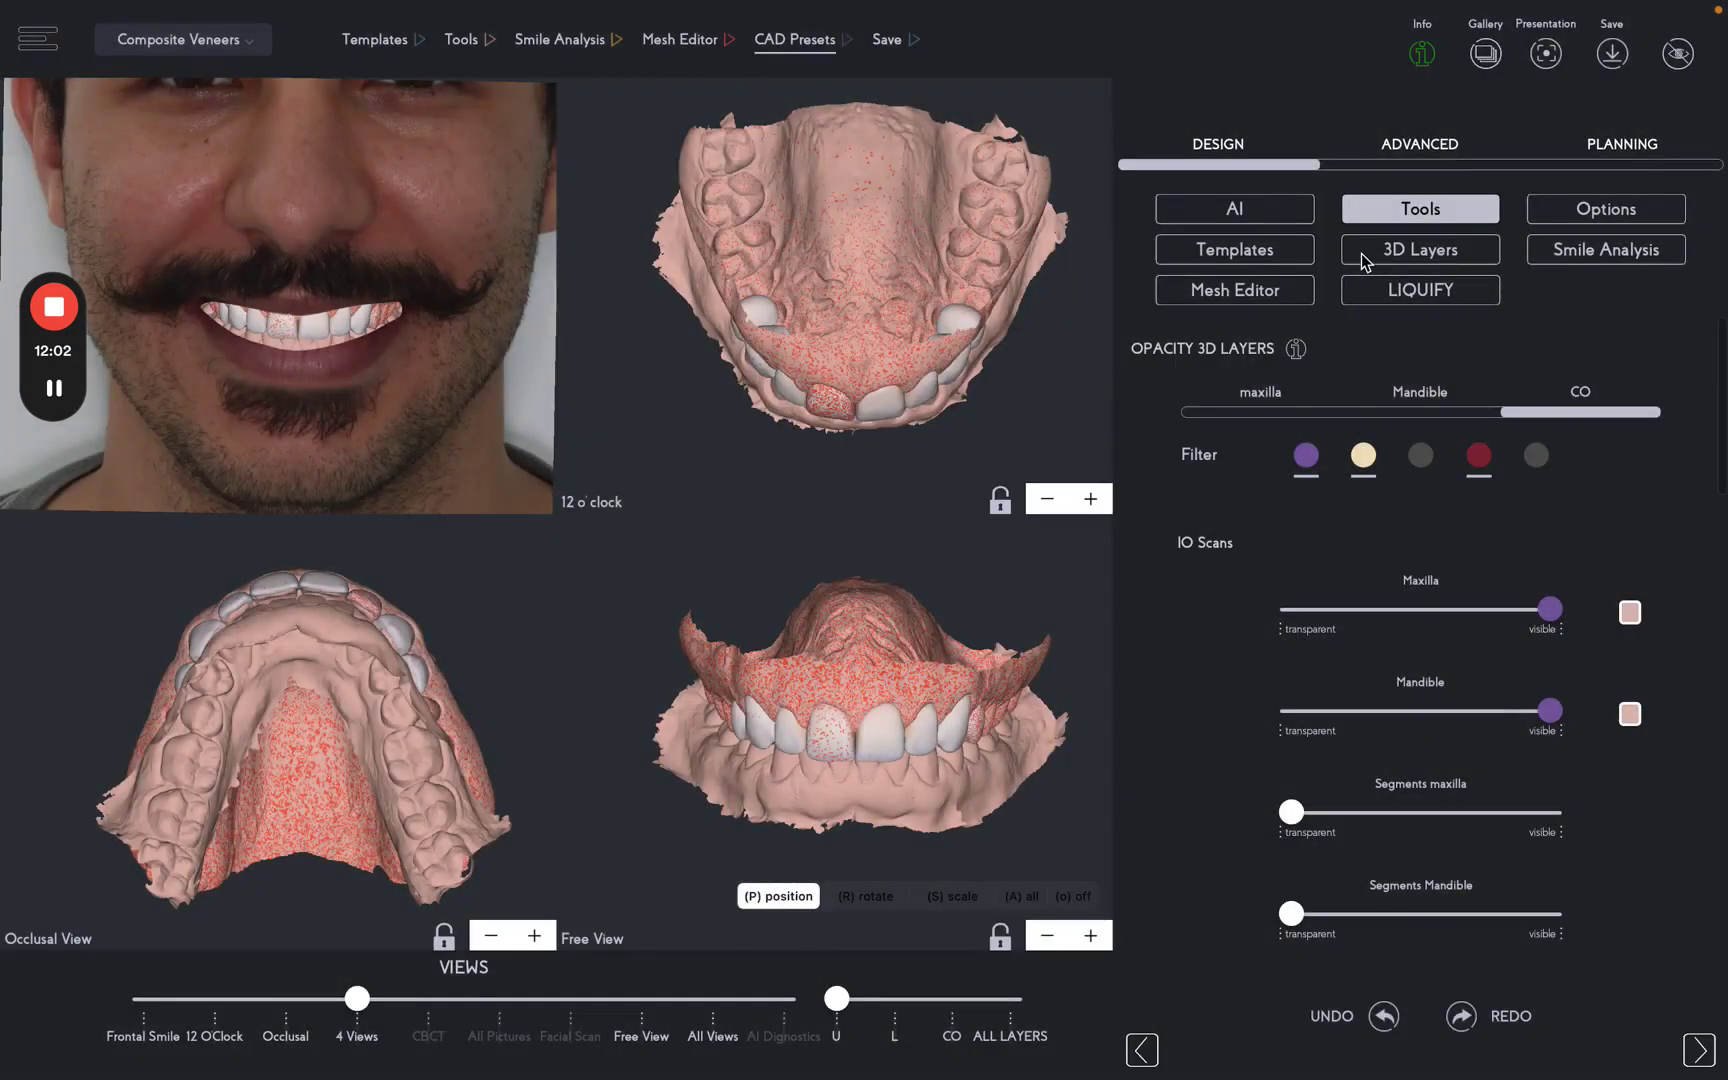
Make the Maxilla Design layer fully transparent and show only the upper jaw.
scroll(1288, 778, "down", 4)
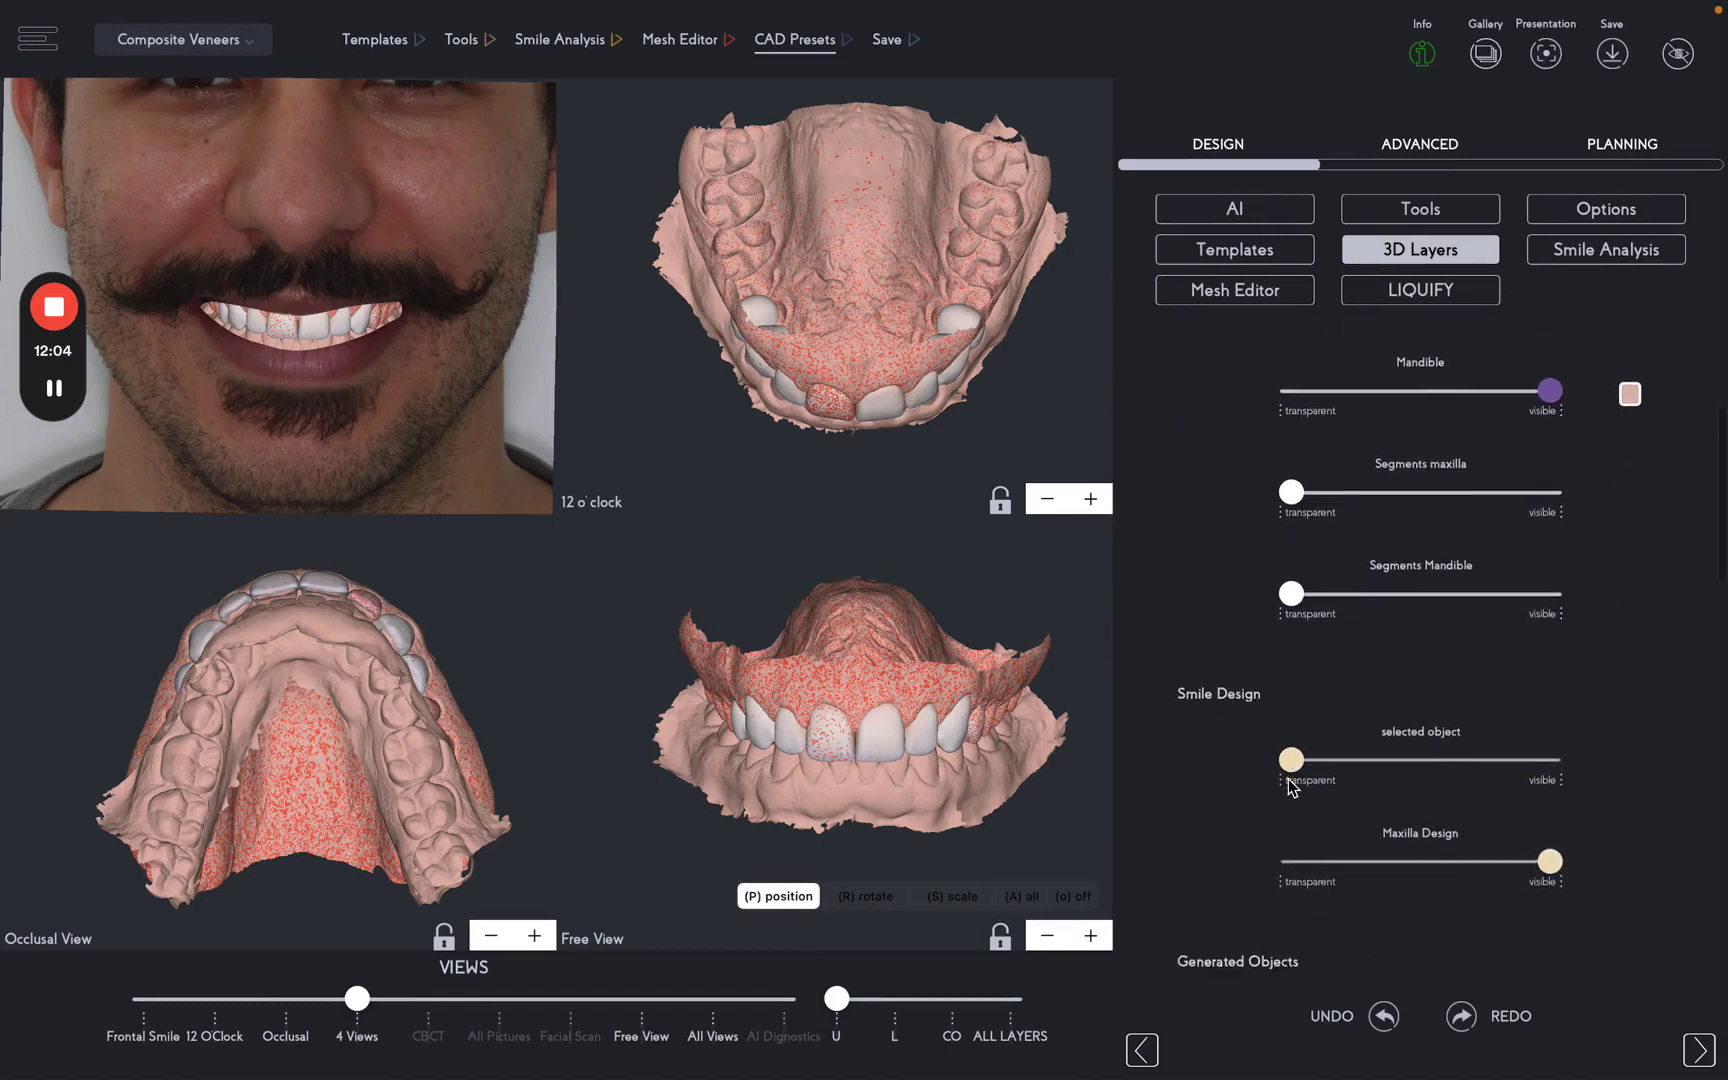
left_click_drag(1530, 802, 1146, 795)
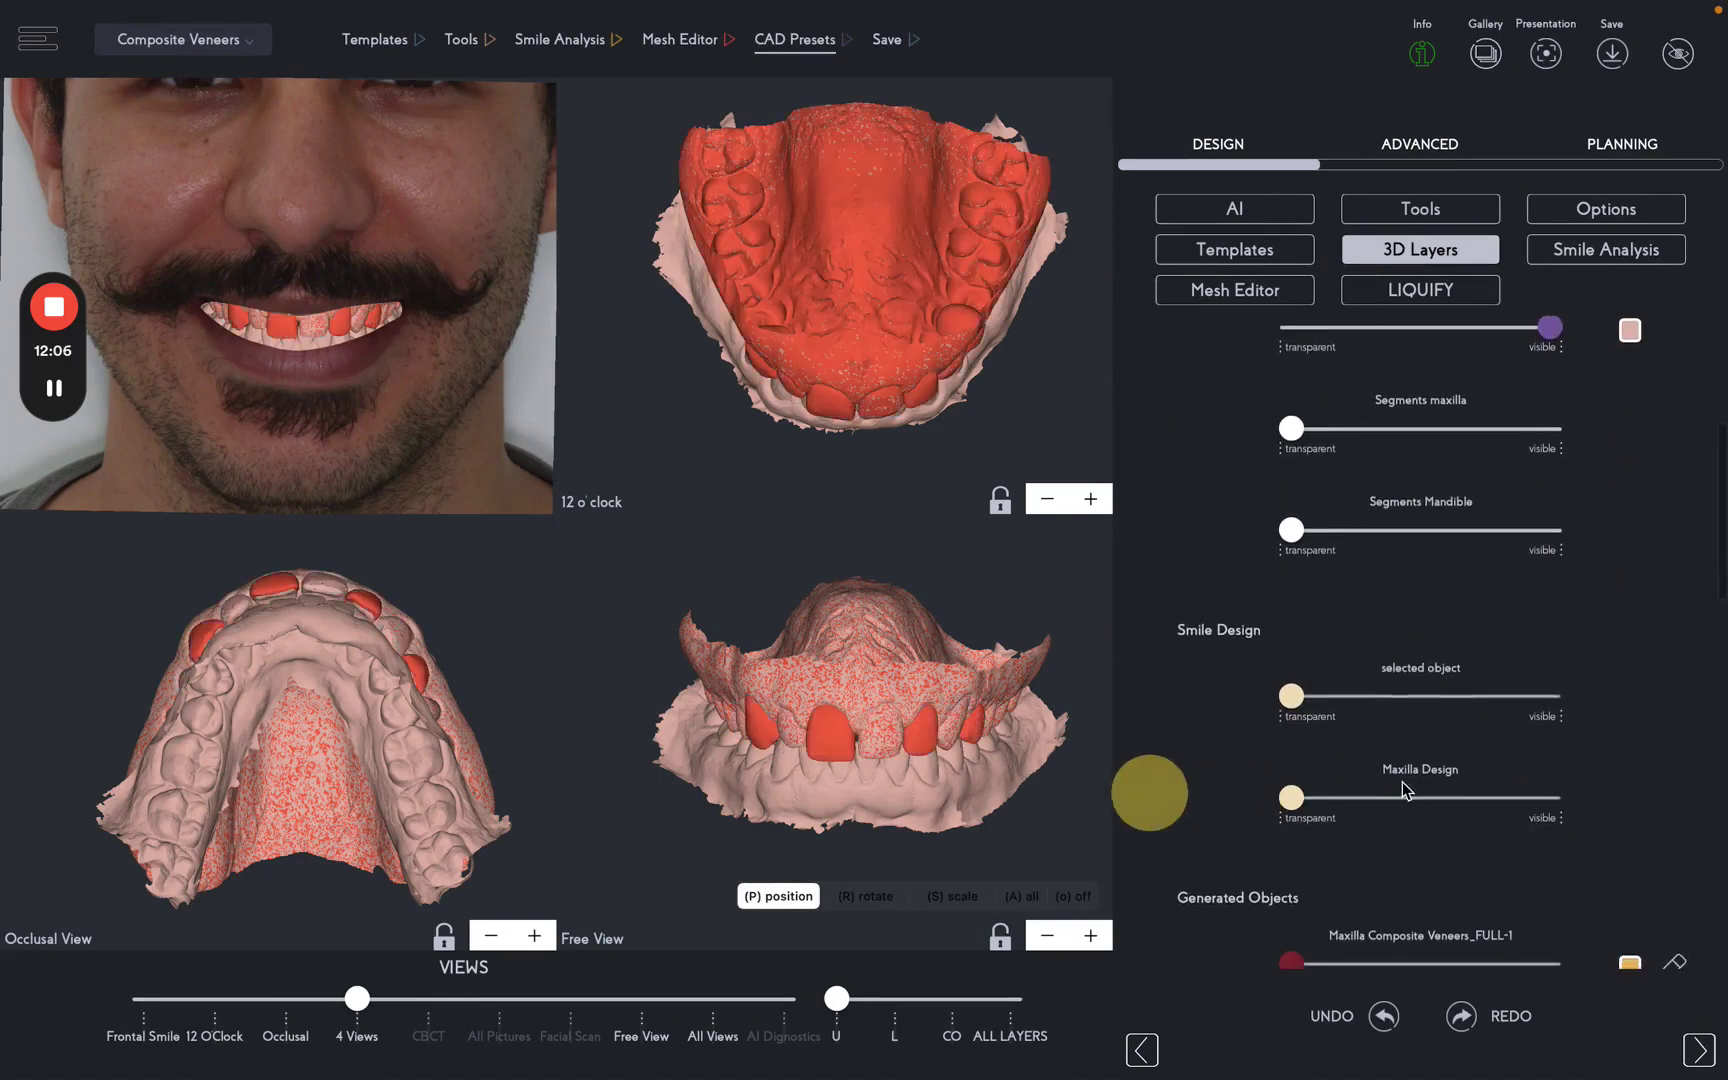
left_click_drag(952, 1003, 836, 1000)
scroll(1362, 851, "down", 4)
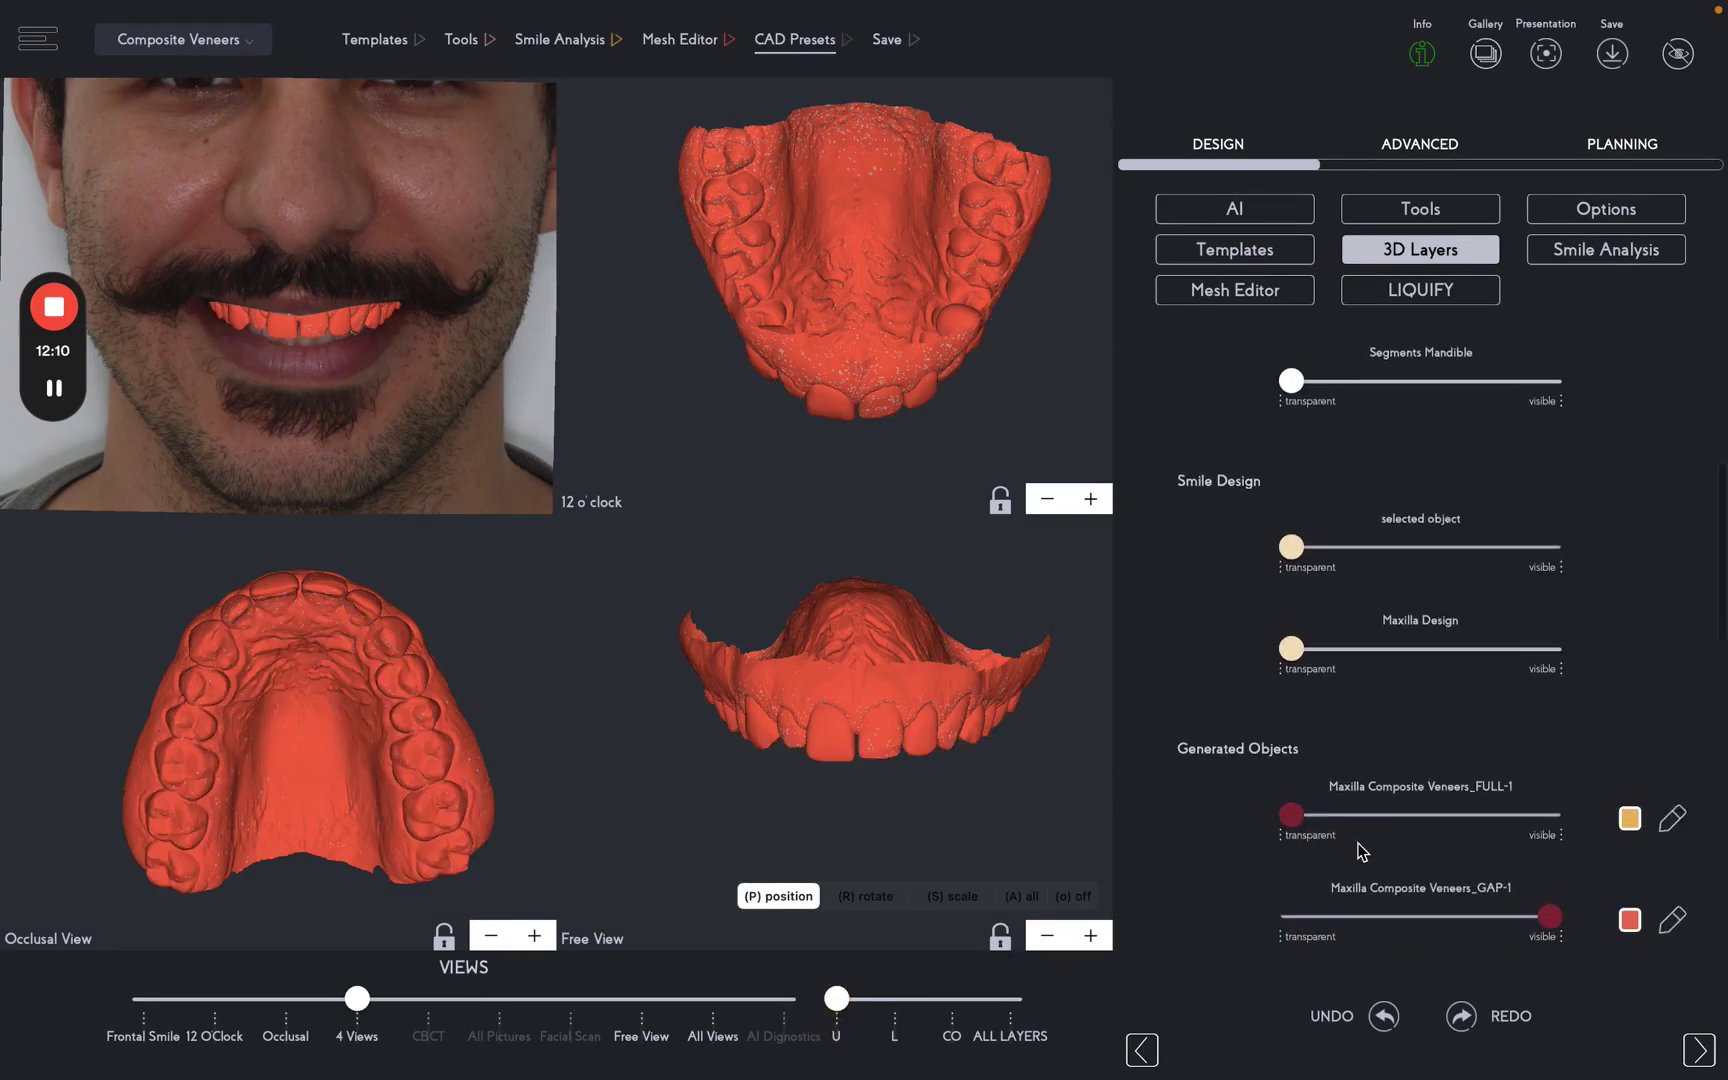
Show Maxilla Composite Veneers_FULL-1 over the GAP-1 model to compare them, and make FULL-1 transparent again.
left_click_drag(1294, 646, 1598, 658)
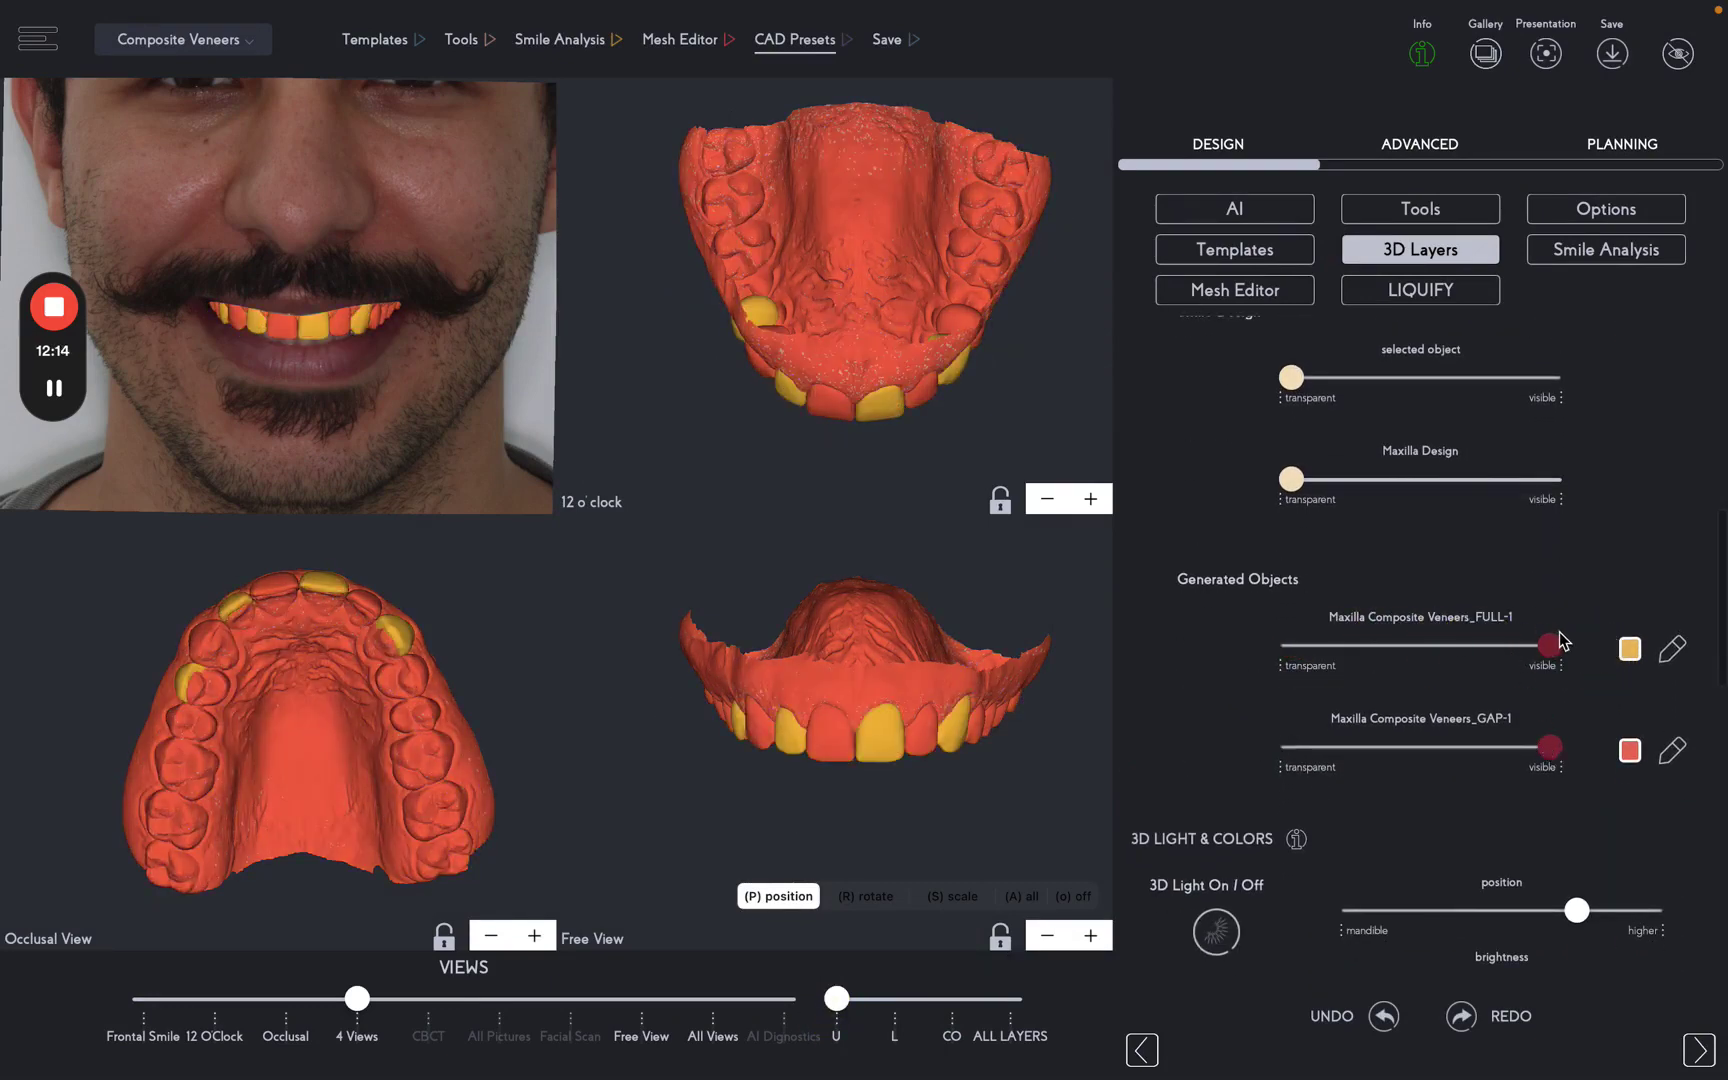
mouse_move(1548, 748)
left_mouse_down()
mouse_move(1246, 744)
mouse_move(1548, 748)
left_mouse_up()
left_click_drag(1548, 646, 1254, 652)
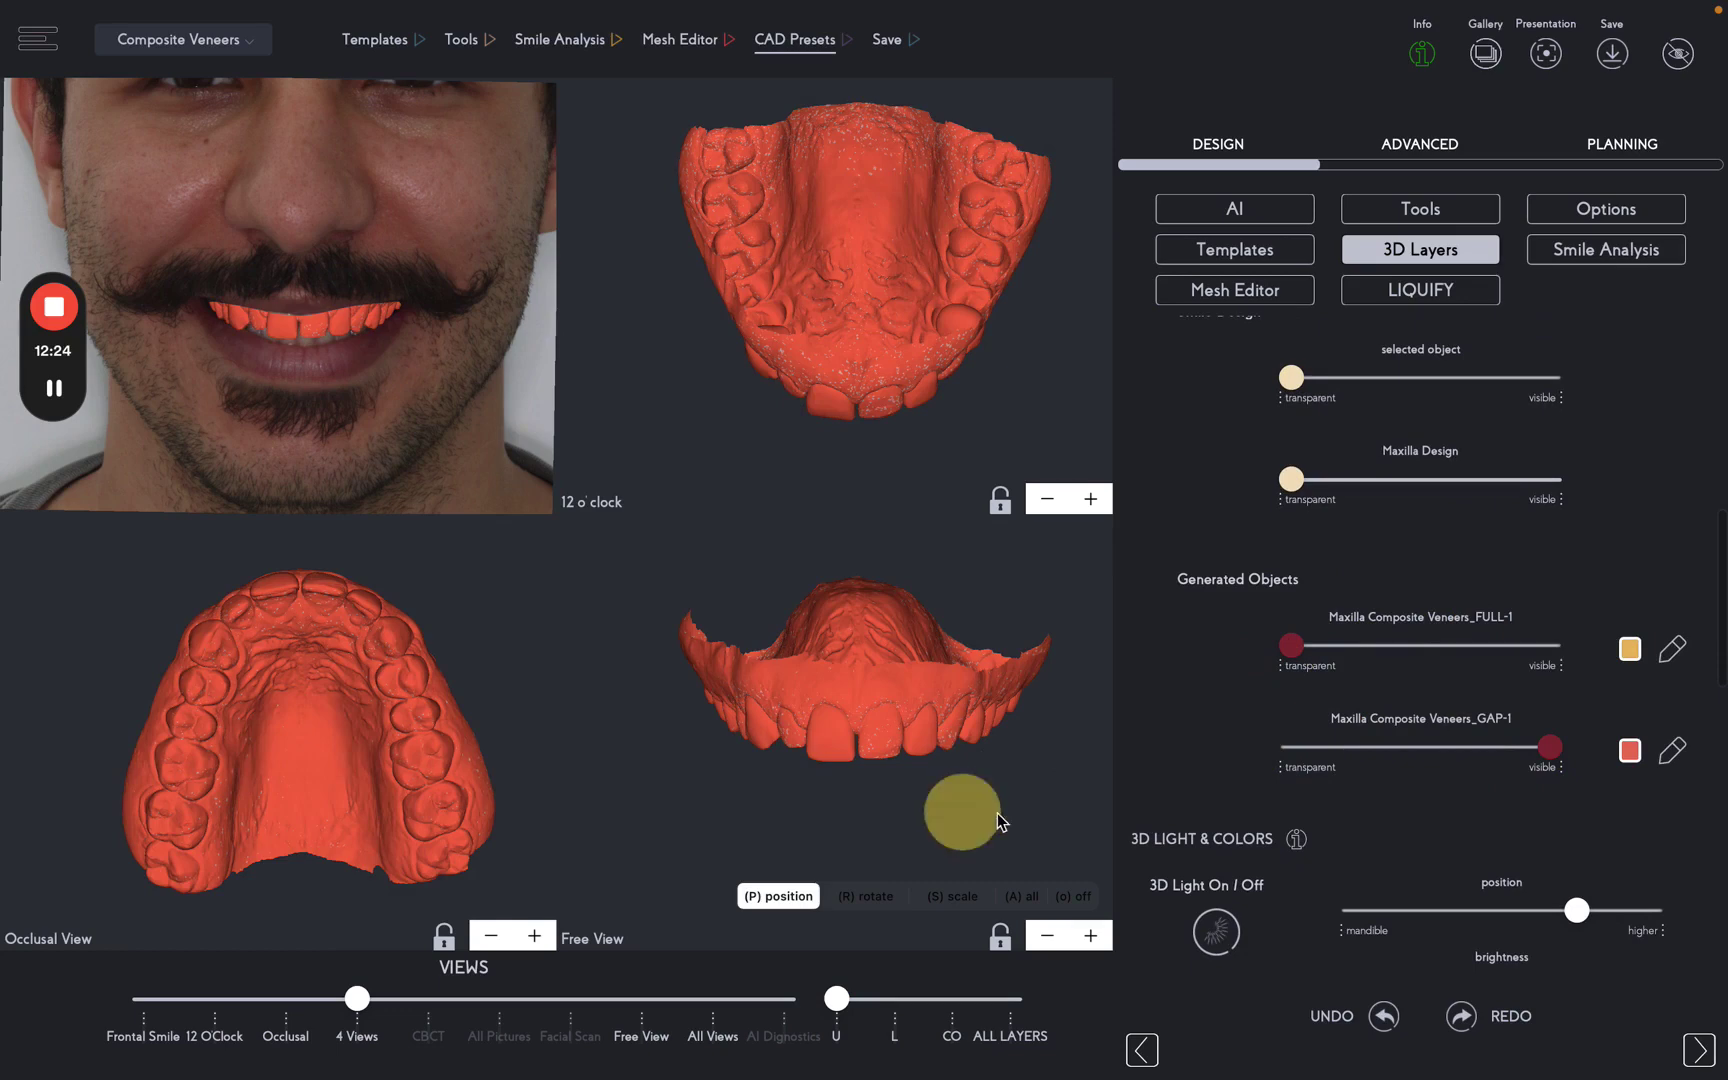